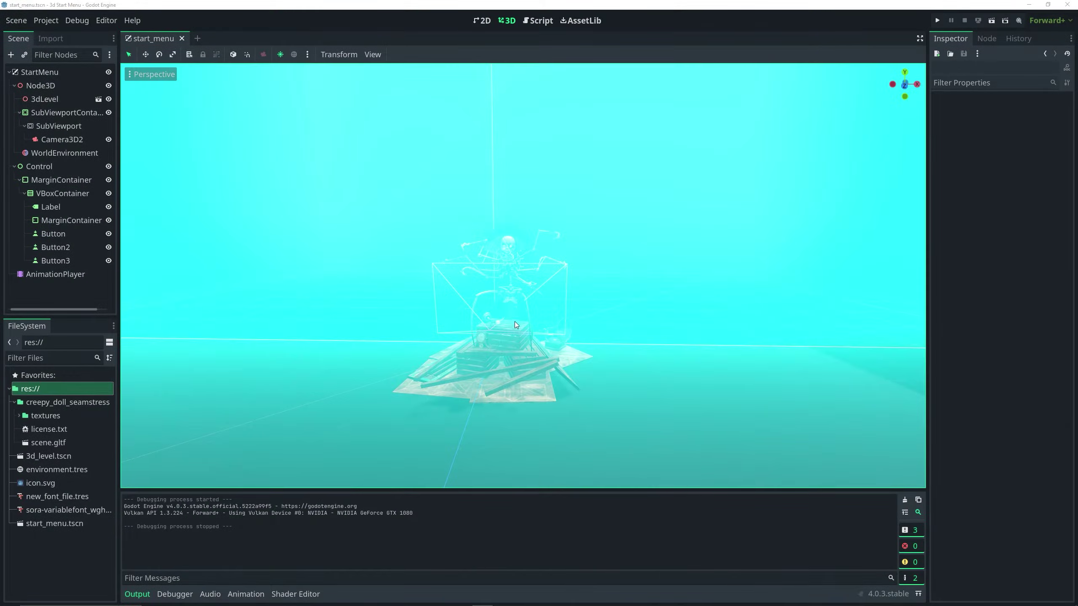
pyautogui.moveTo(476, 307)
pyautogui.mouseDown(button='middle')
pyautogui.moveTo(463, 303)
pyautogui.moveTo(471, 300)
pyautogui.mouseUp(button='middle')
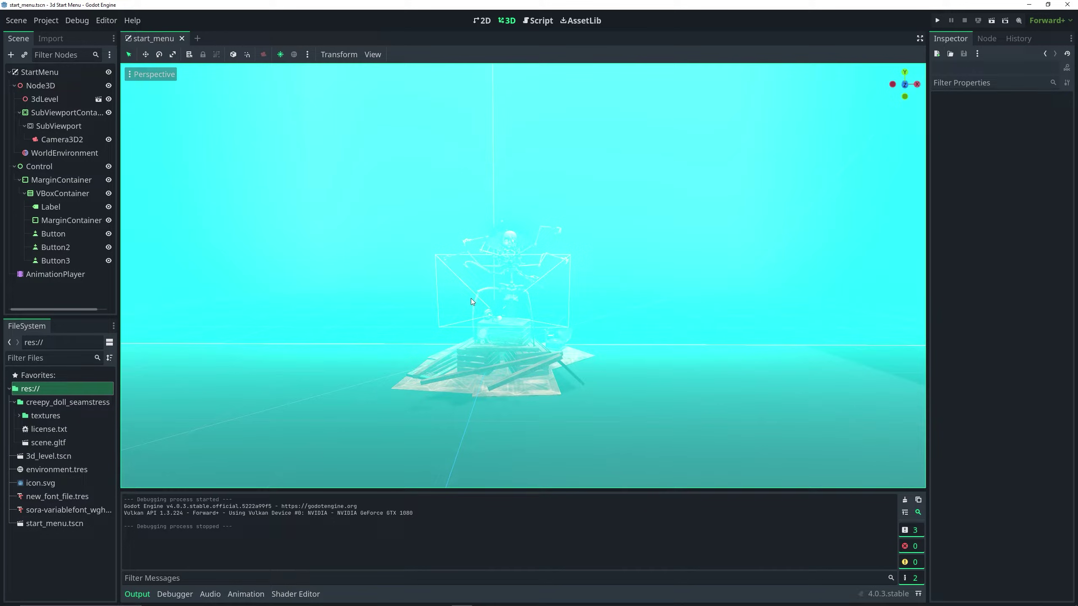
pyautogui.moveTo(471, 303)
pyautogui.mouseDown(button='middle')
pyautogui.moveTo(515, 322)
pyautogui.moveTo(479, 321)
pyautogui.moveTo(477, 292)
pyautogui.moveTo(488, 303)
pyautogui.mouseUp(button='middle')
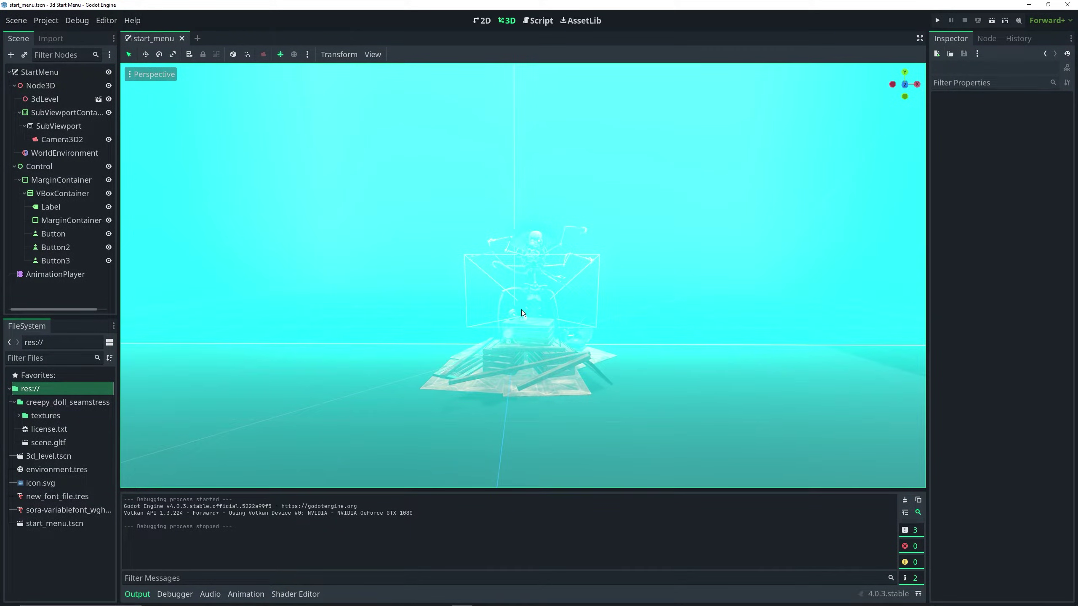
# Create a new scene with a CanvasLayer as its root node
pyautogui.click(197, 38)
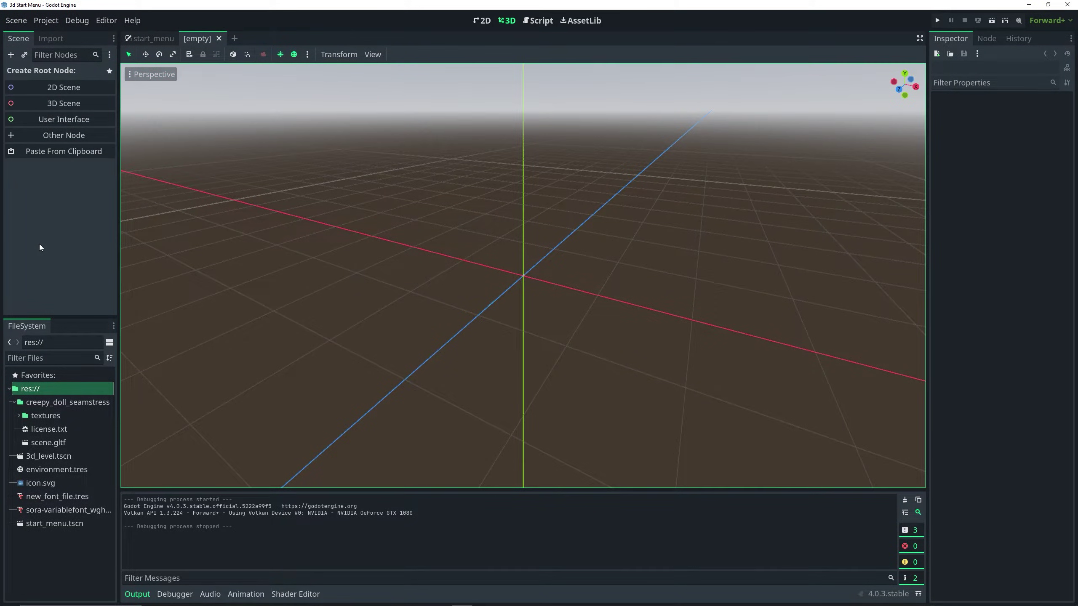
pyautogui.hotkey('ctrl', 'a')
pyautogui.write('enviro')
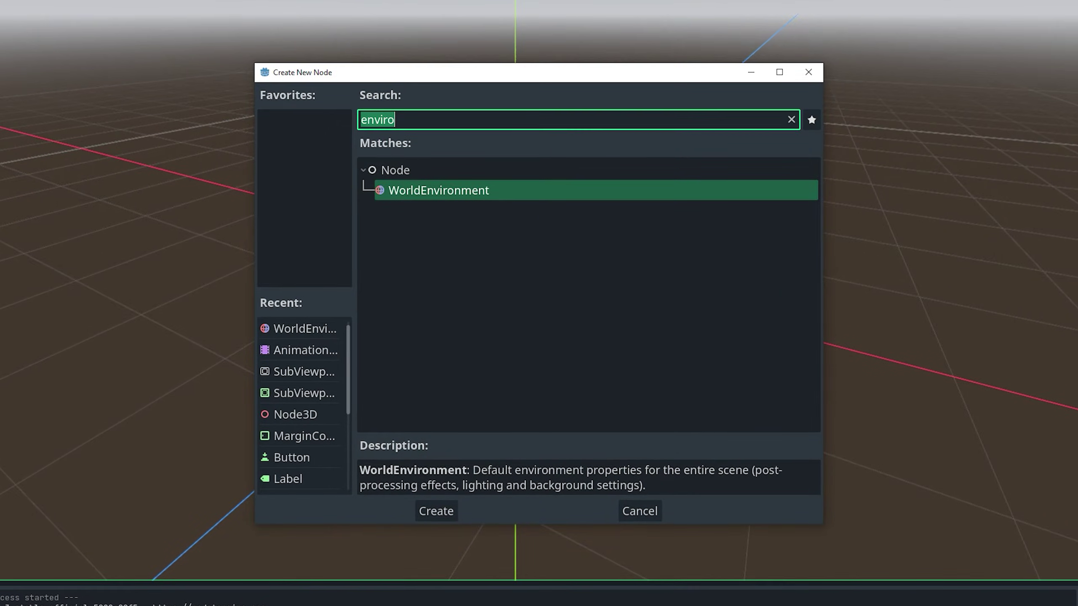
pyautogui.press('BackSpace')
pyautogui.press('BackSpace')
pyautogui.press('BackSpace')
pyautogui.press('BackSpace')
pyautogui.press('BackSpace')
pyautogui.press('BackSpace')
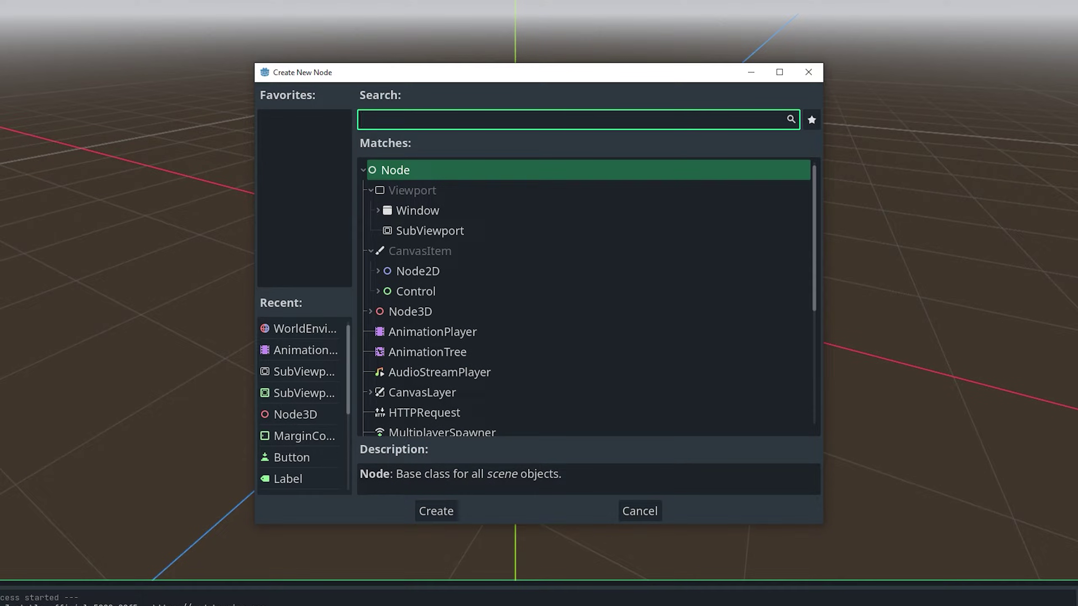
pyautogui.write('canvas')
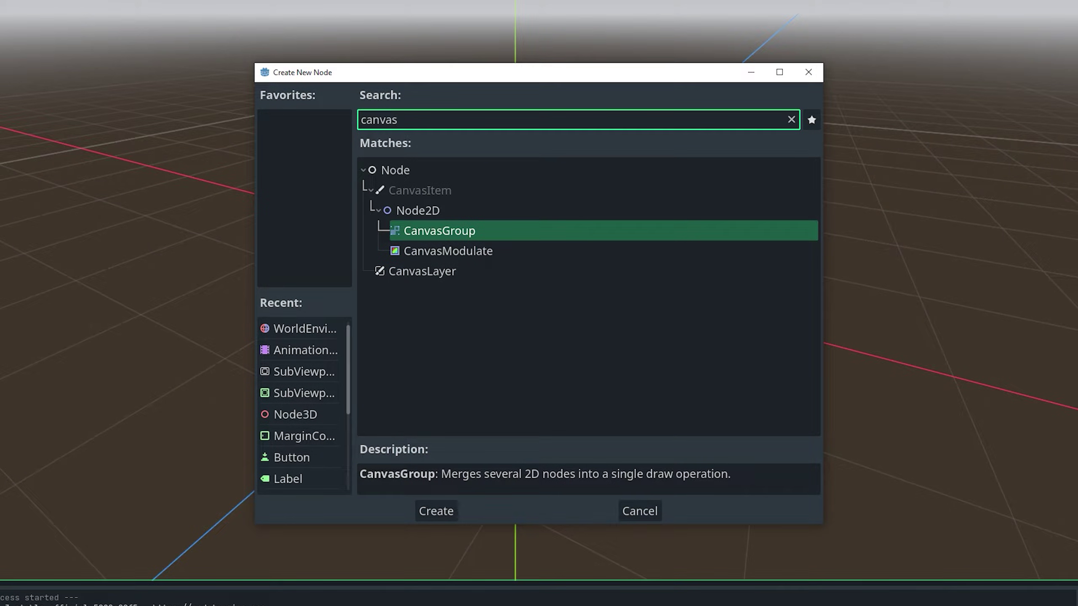
pyautogui.doubleClick(462, 272)
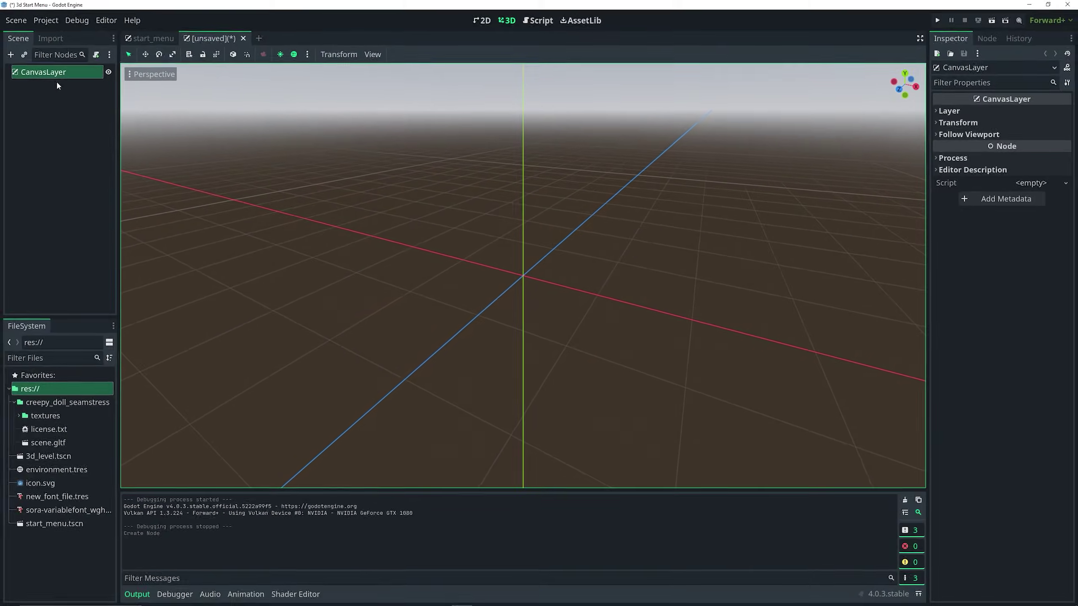
# Rename the CanvasLayer root node to Menu
pyautogui.doubleClick(56, 73)
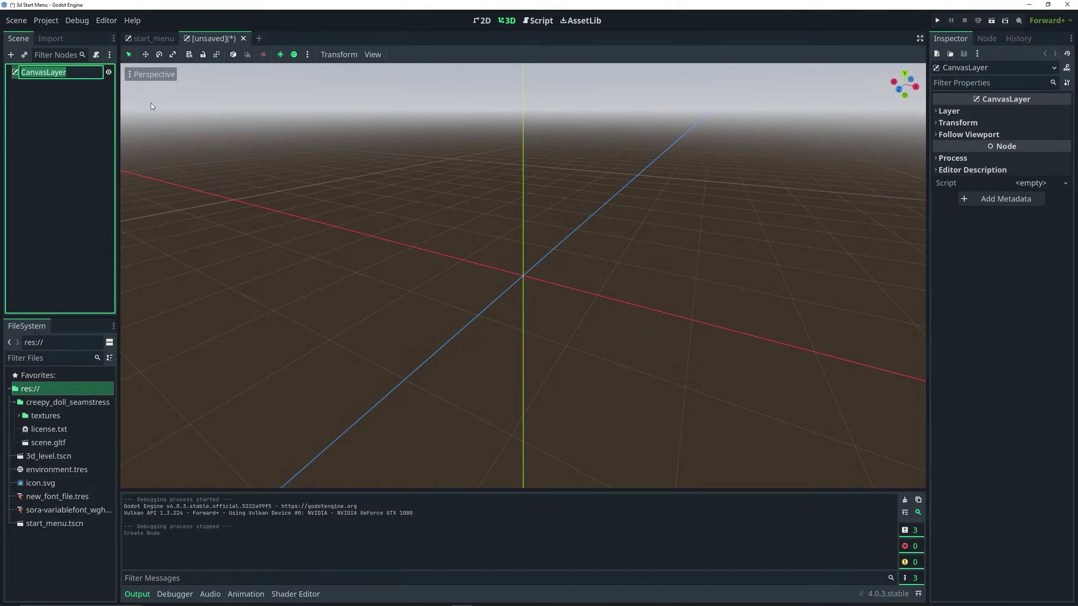
pyautogui.write('Menu')
pyautogui.click(152, 106)
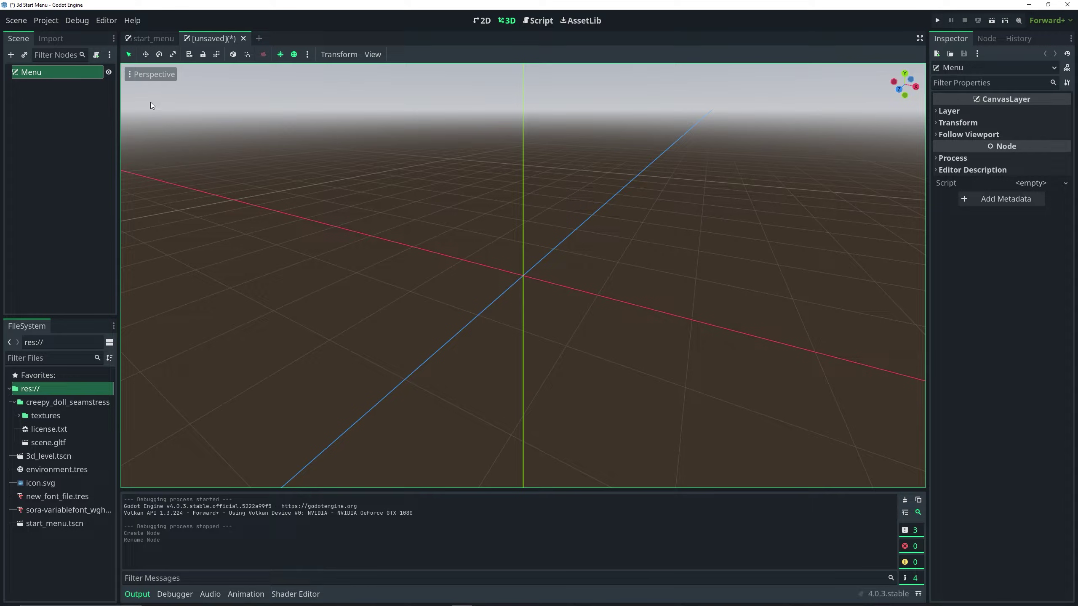
# Add a Control node under Menu and apply the Full Rect anchor preset to it
pyautogui.hotkey('ctrl', 'a')
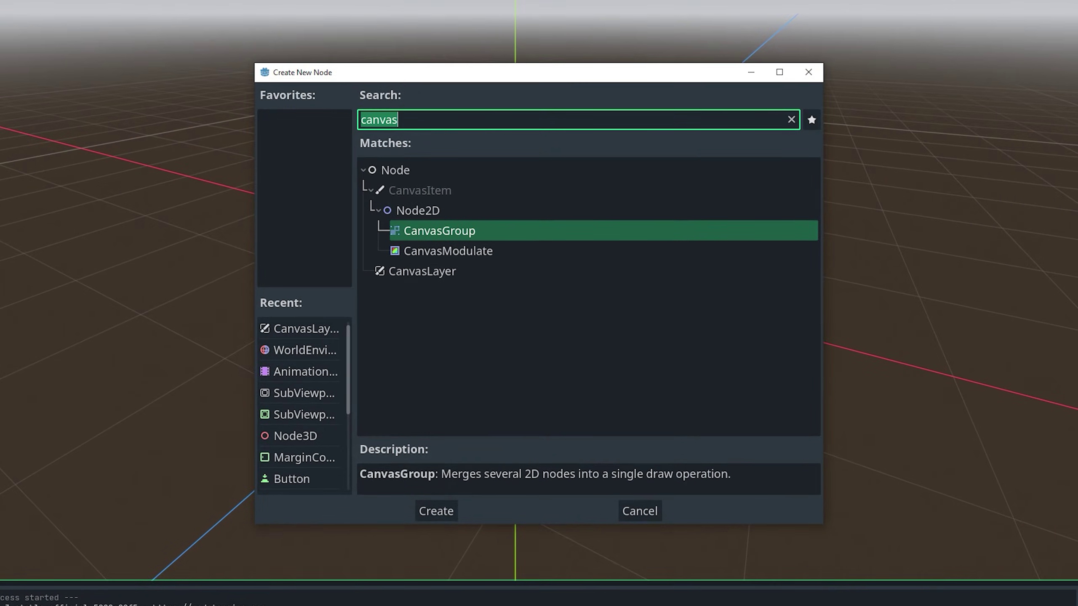
pyautogui.write('control')
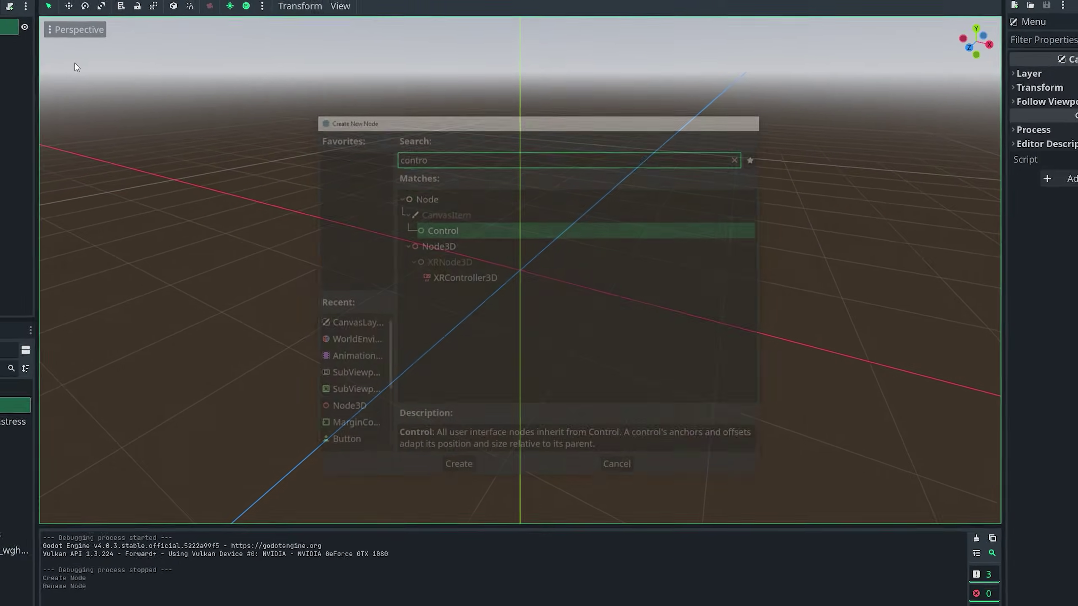
pyautogui.press('Return')
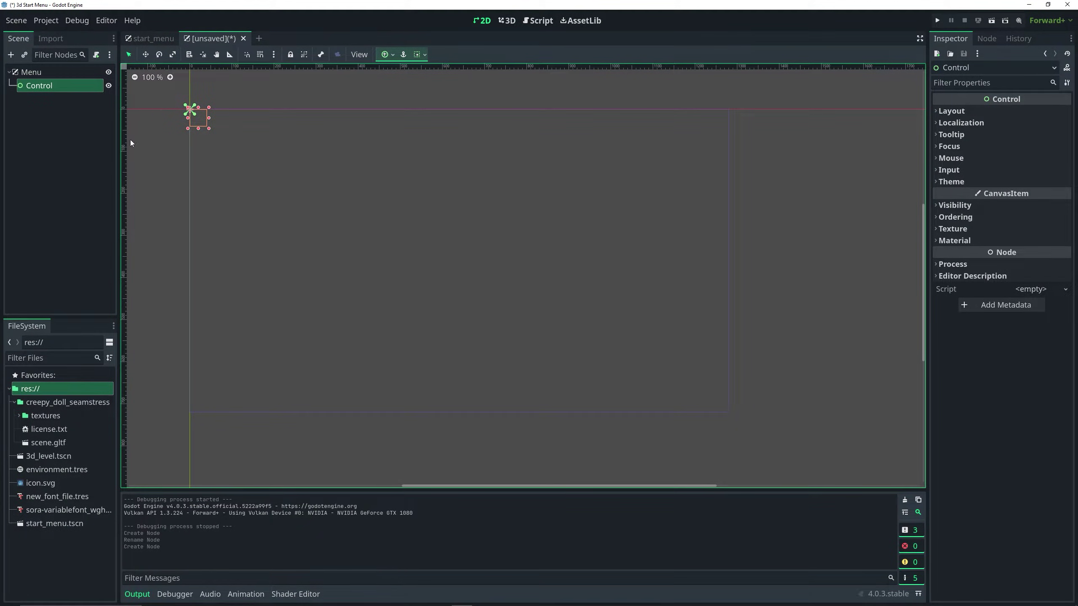
pyautogui.click(393, 55)
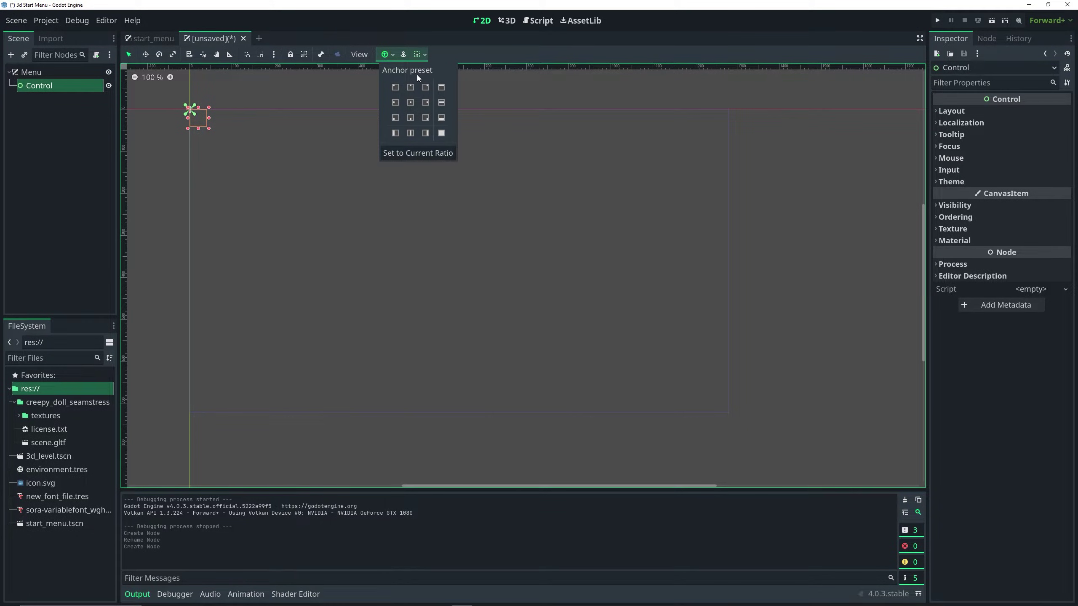
pyautogui.click(441, 134)
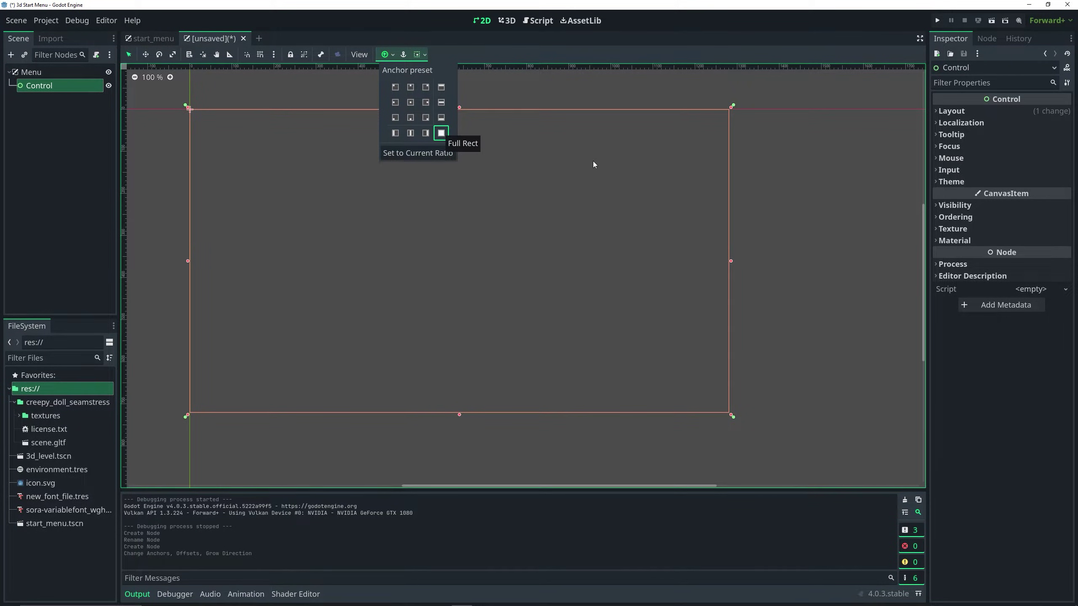
pyautogui.click(666, 175)
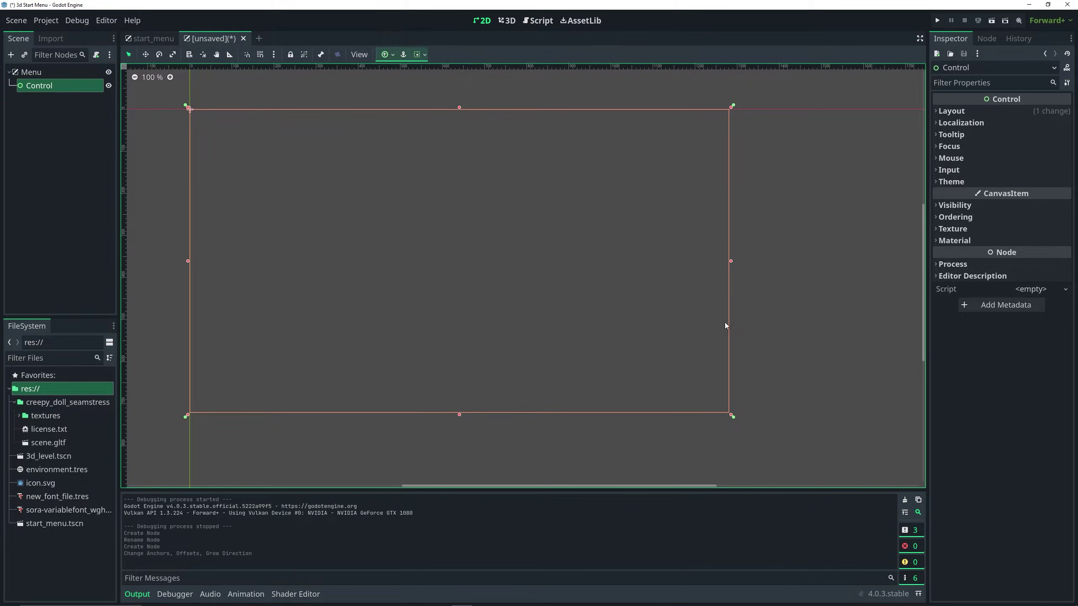
# Add a MarginContainer under the Control node and apply the Full Rect anchor preset to it
pyautogui.moveTo(433, 201); pyautogui.dragTo(495, 219, button='middle')
pyautogui.scroll(1, 527, 273)
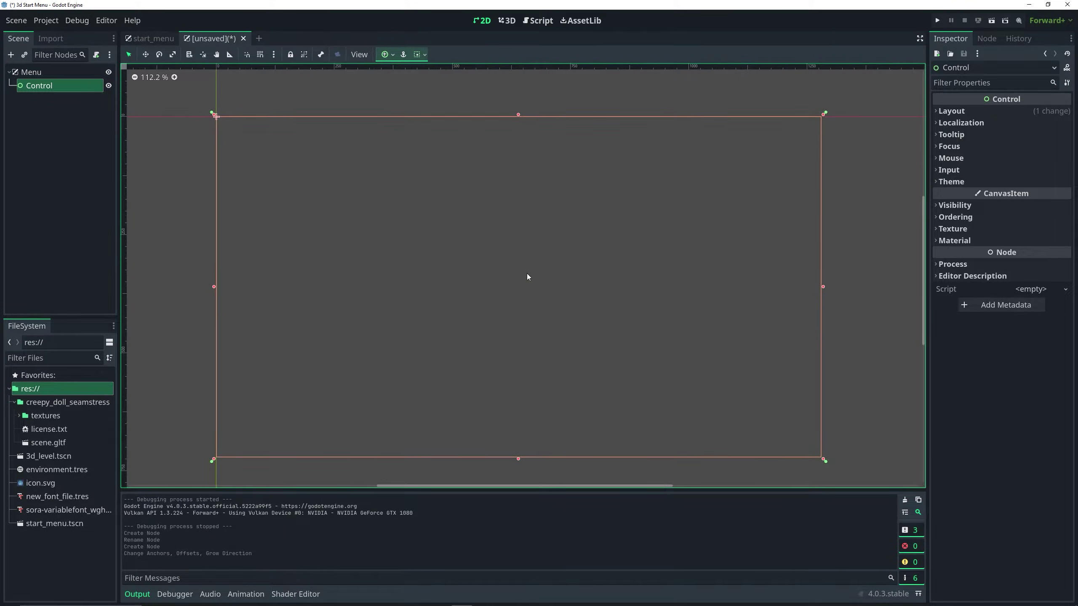
pyautogui.moveTo(527, 272); pyautogui.dragTo(543, 255, button='middle')
pyautogui.moveTo(438, 212); pyautogui.dragTo(455, 232, button='middle')
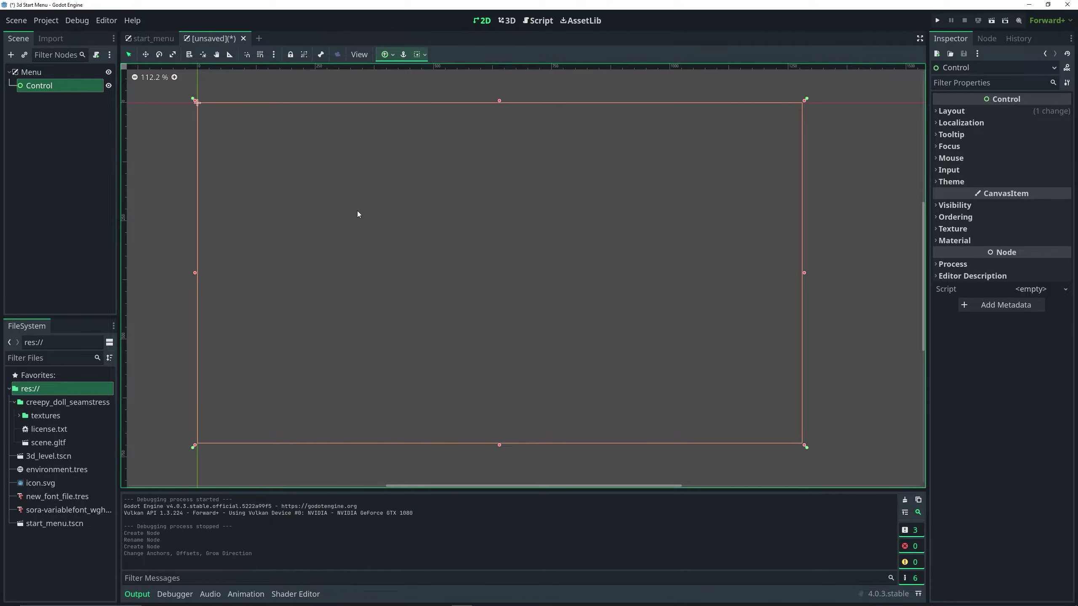
pyautogui.hotkey('ctrl', 'a')
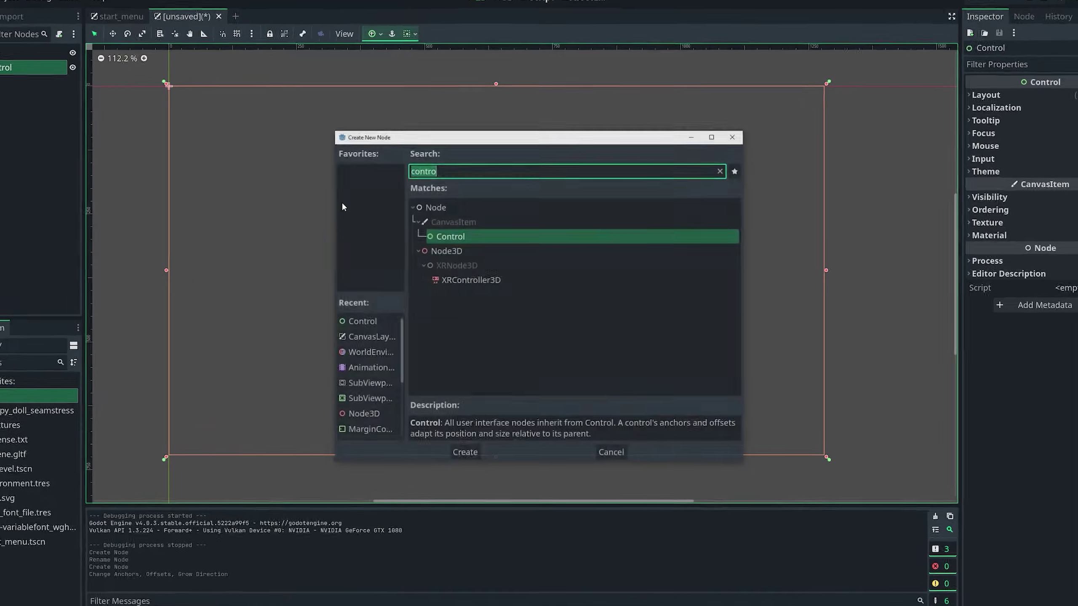
pyautogui.write('margin')
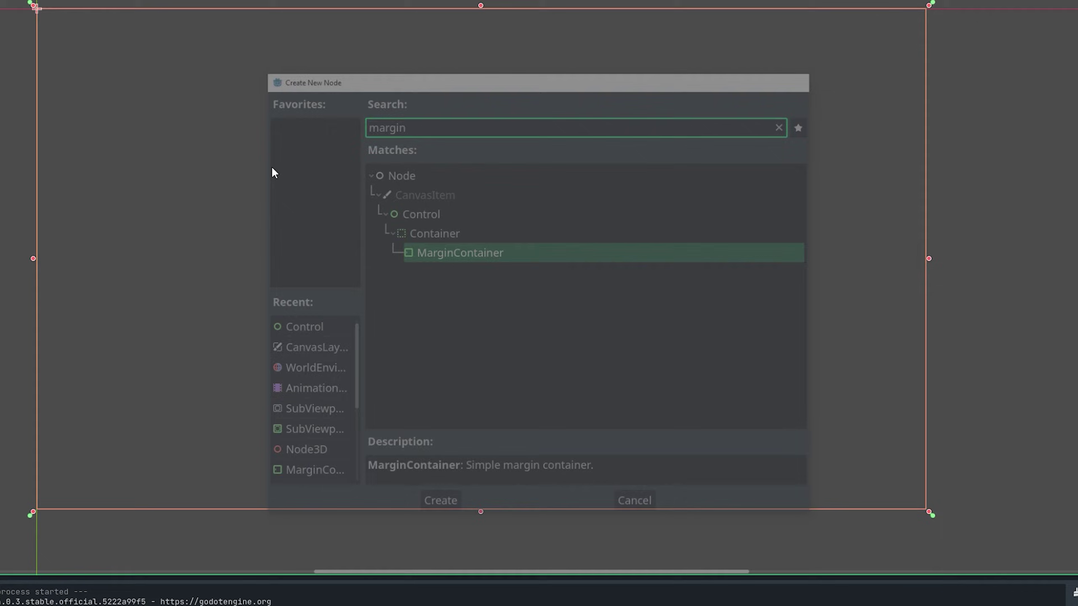
pyautogui.press('Return')
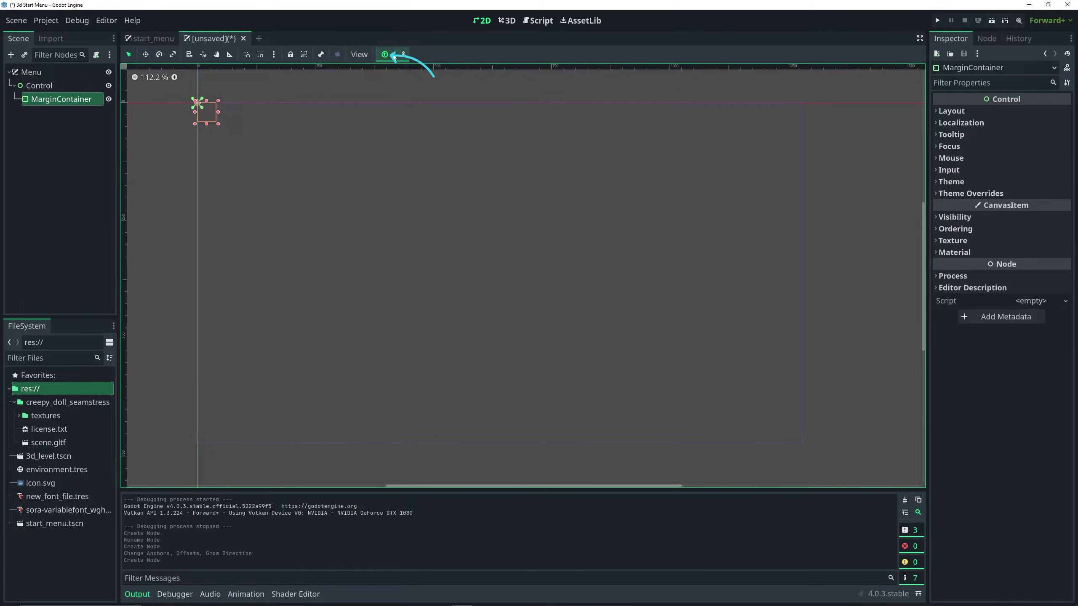
pyautogui.click(389, 54)
pyautogui.click(441, 134)
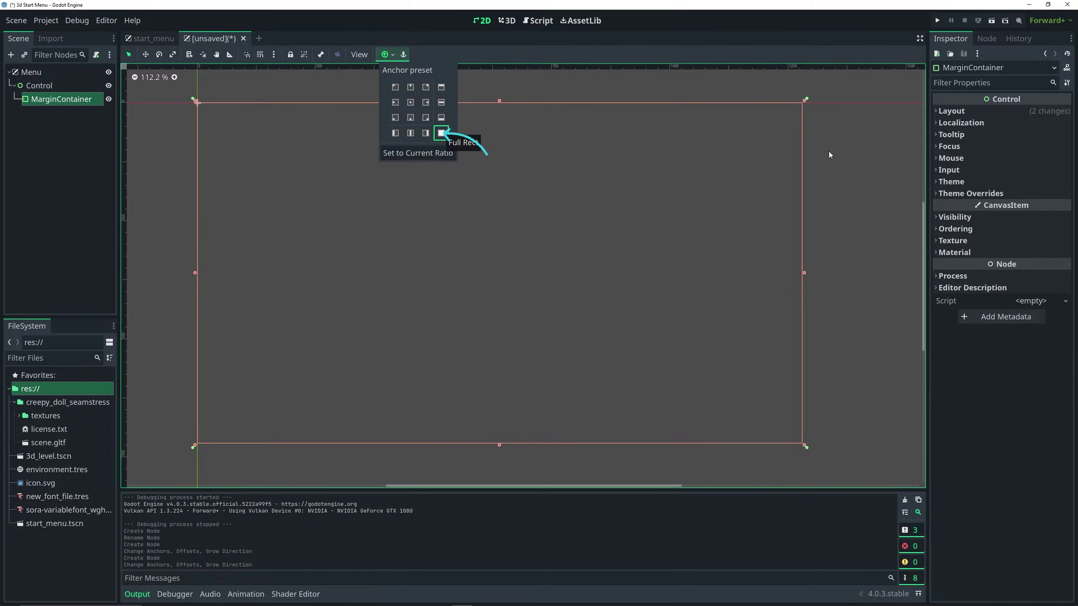
pyautogui.click(460, 194)
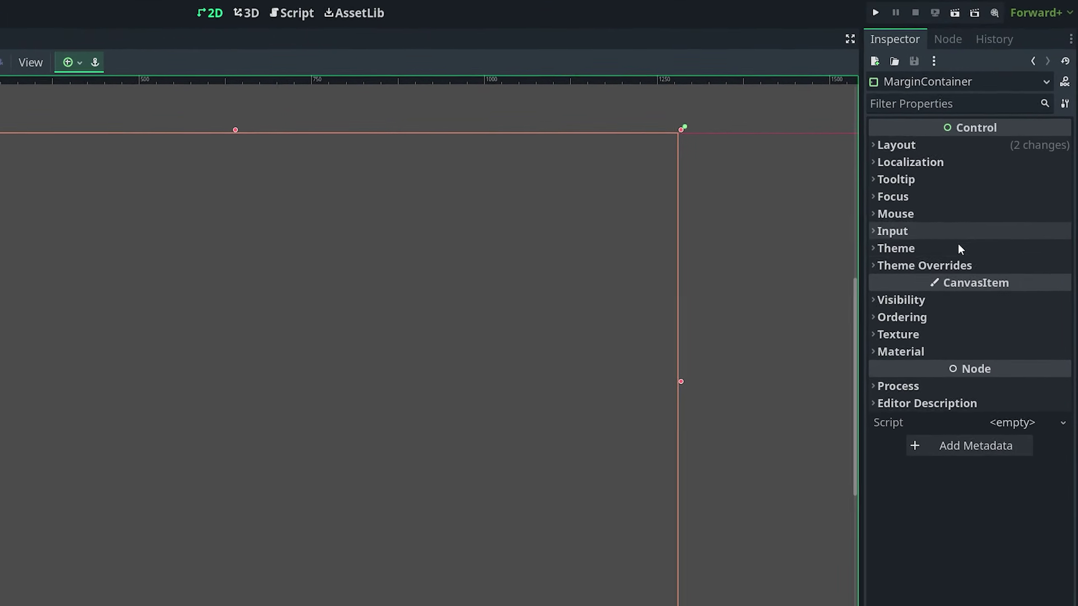
# Enable the left, top, right and bottom margin constants in the MarginContainer's theme overrides
pyautogui.click(961, 266)
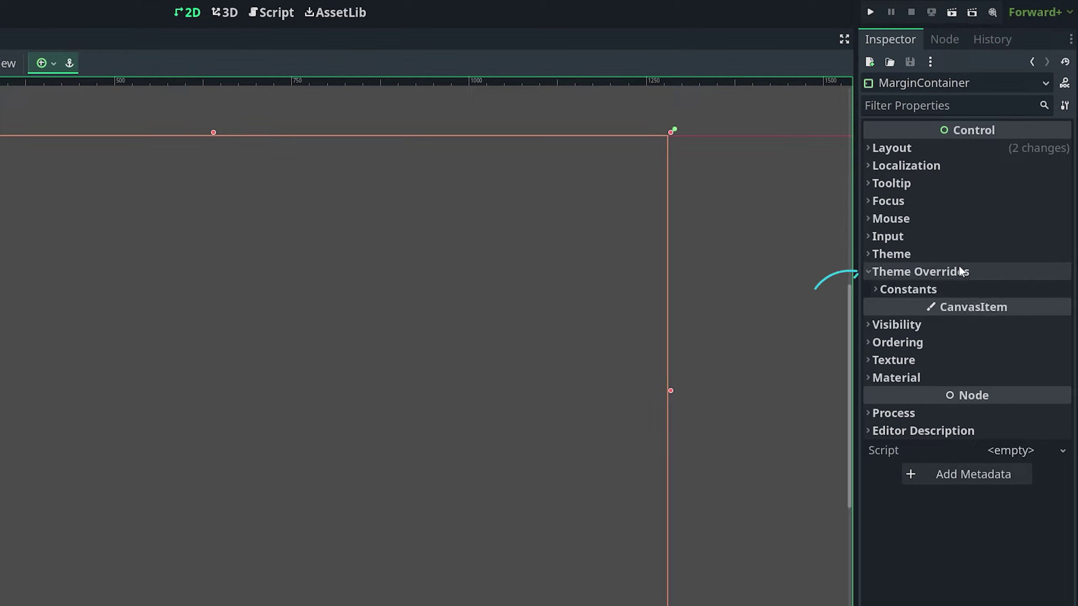
pyautogui.click(945, 289)
pyautogui.click(888, 308)
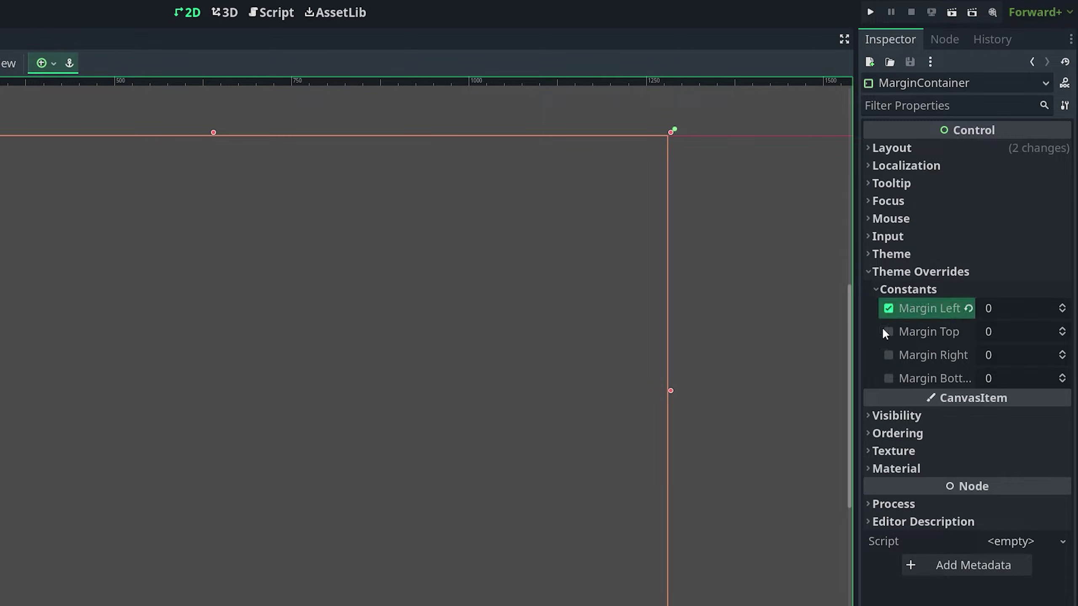
pyautogui.click(888, 331)
pyautogui.click(888, 355)
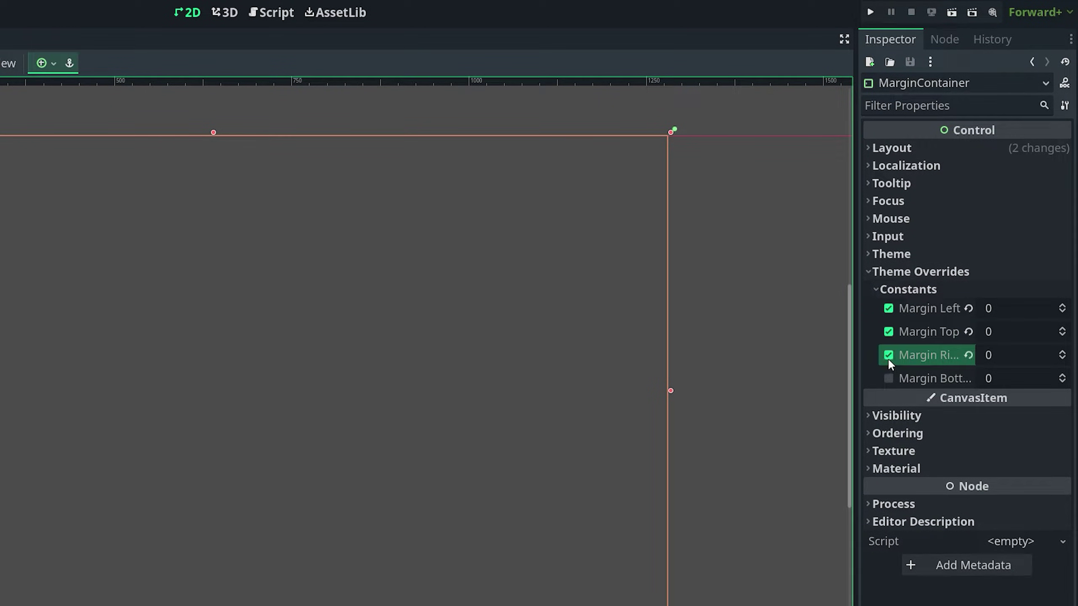
pyautogui.click(888, 378)
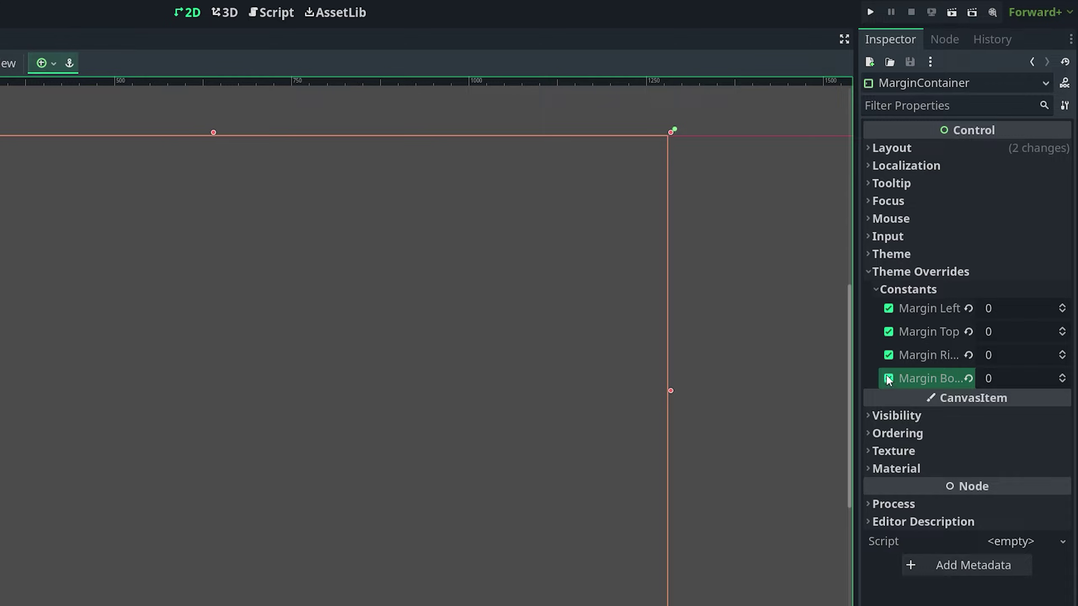
# Set the MarginContainer's left and right margins to 64 and its top and bottom margins to 80
pyautogui.click(988, 309)
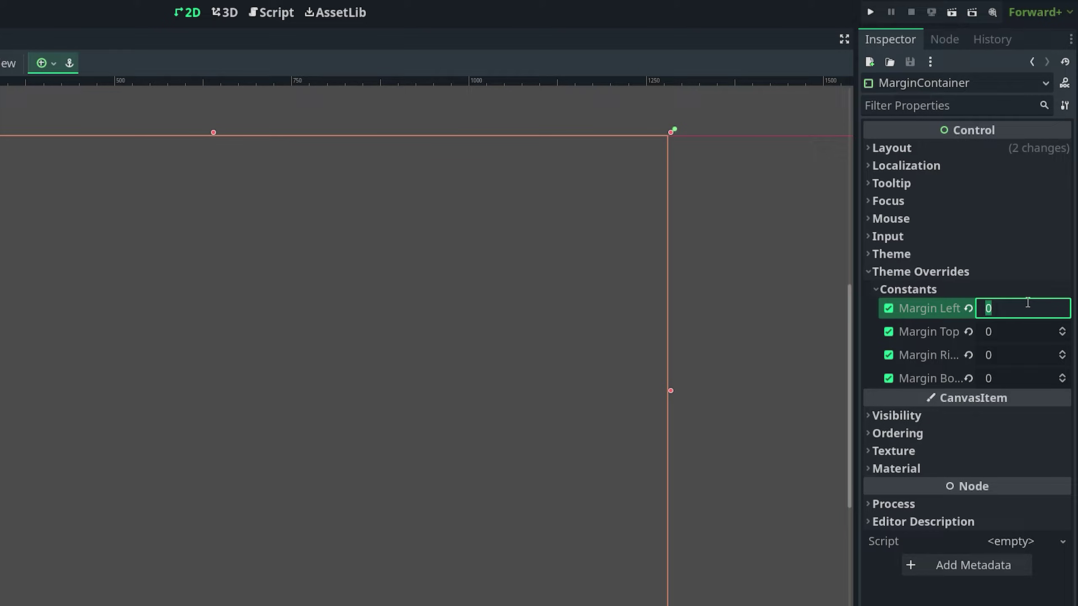
pyautogui.write('64')
pyautogui.press('Tab')
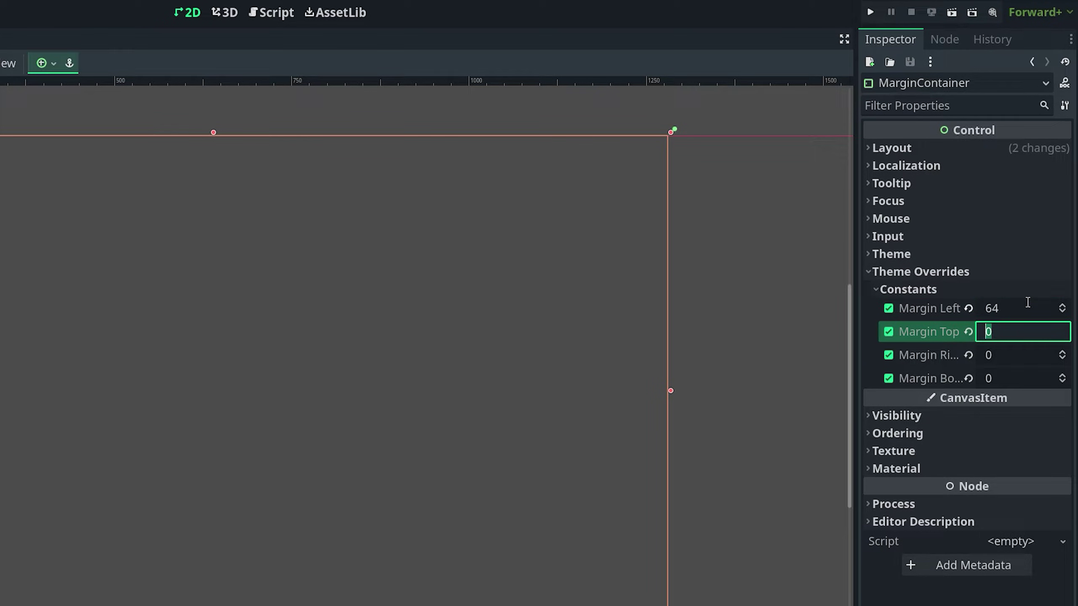
pyautogui.write('80')
pyautogui.press('Tab')
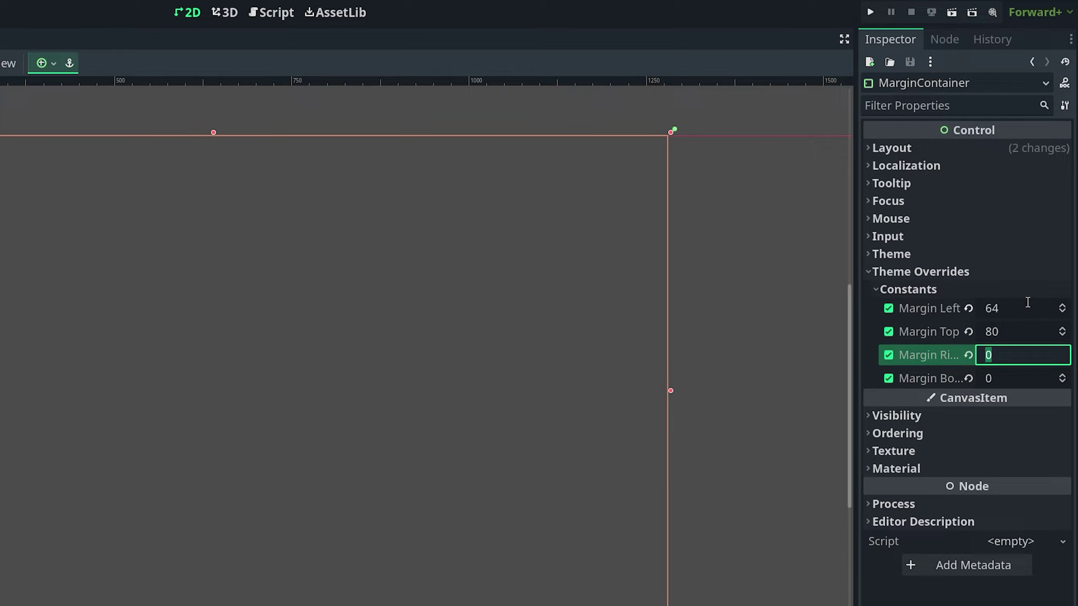
pyautogui.write('64')
pyautogui.press('Tab')
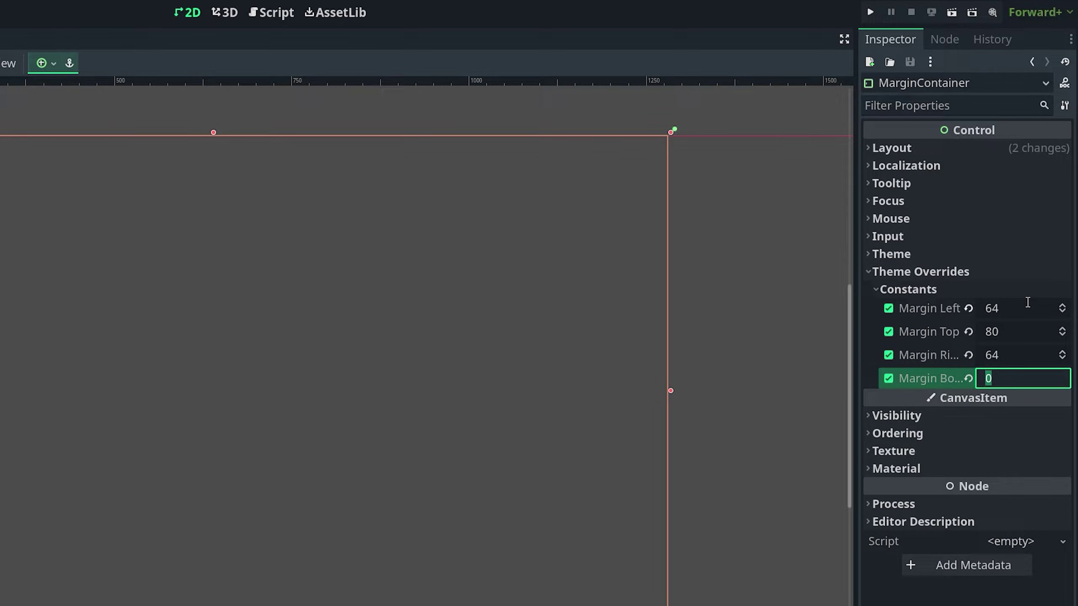
pyautogui.write('80')
pyautogui.click(799, 315)
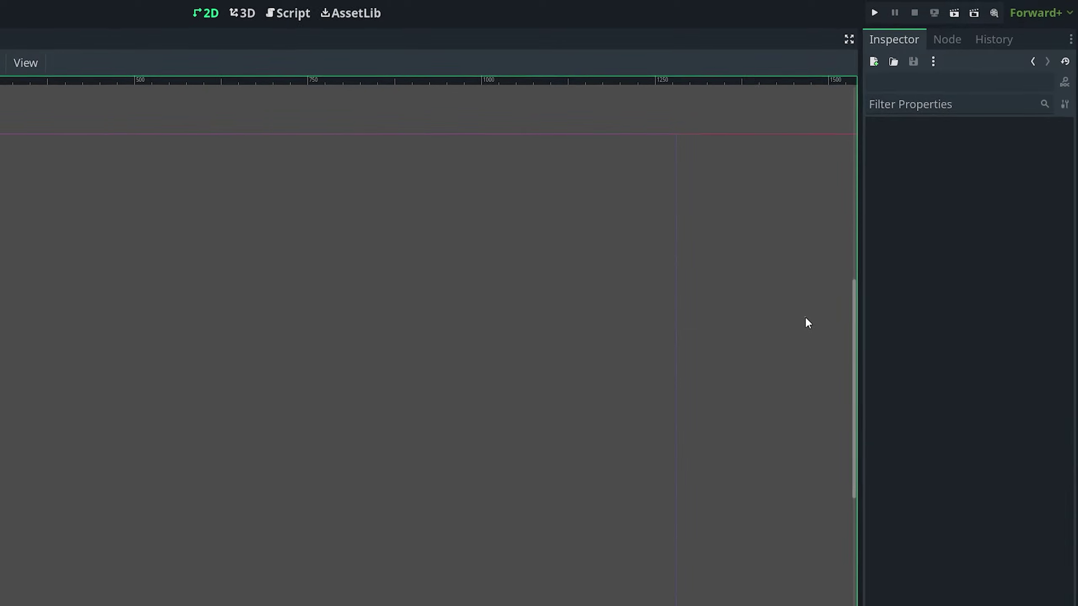
# Add a VBoxContainer as a child of the MarginContainer
pyautogui.click(84, 101)
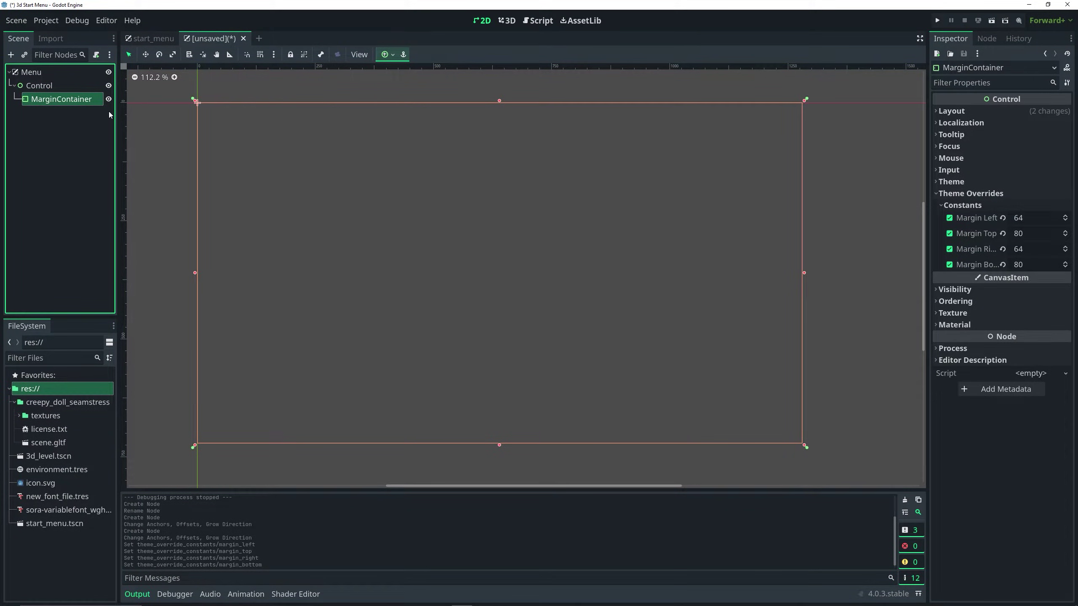
pyautogui.hotkey('ctrl', 'a')
pyautogui.write('vb')
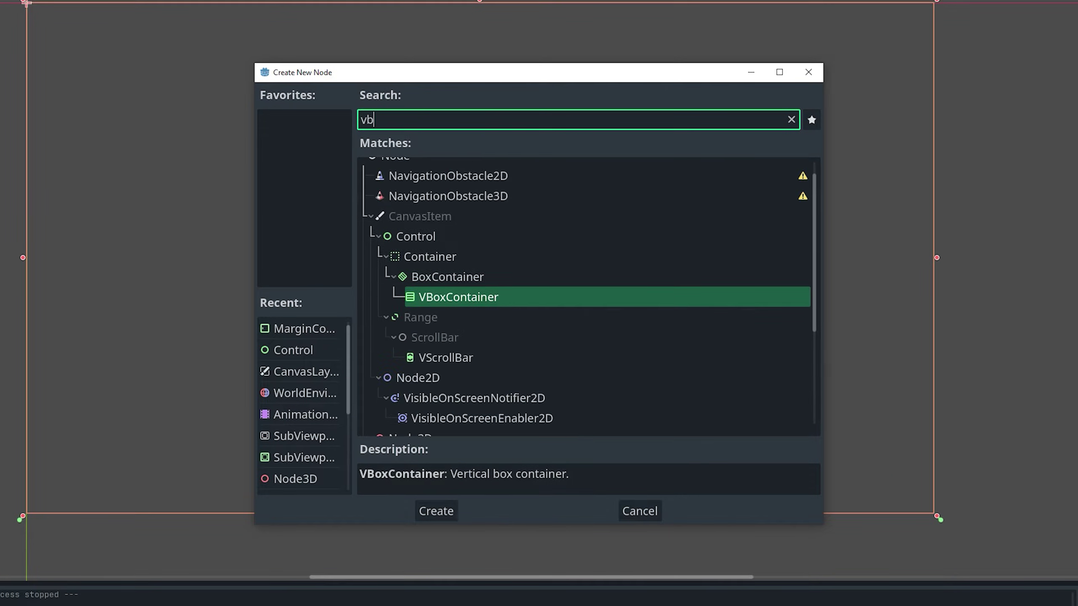
pyautogui.write('ox')
pyautogui.press('Return')
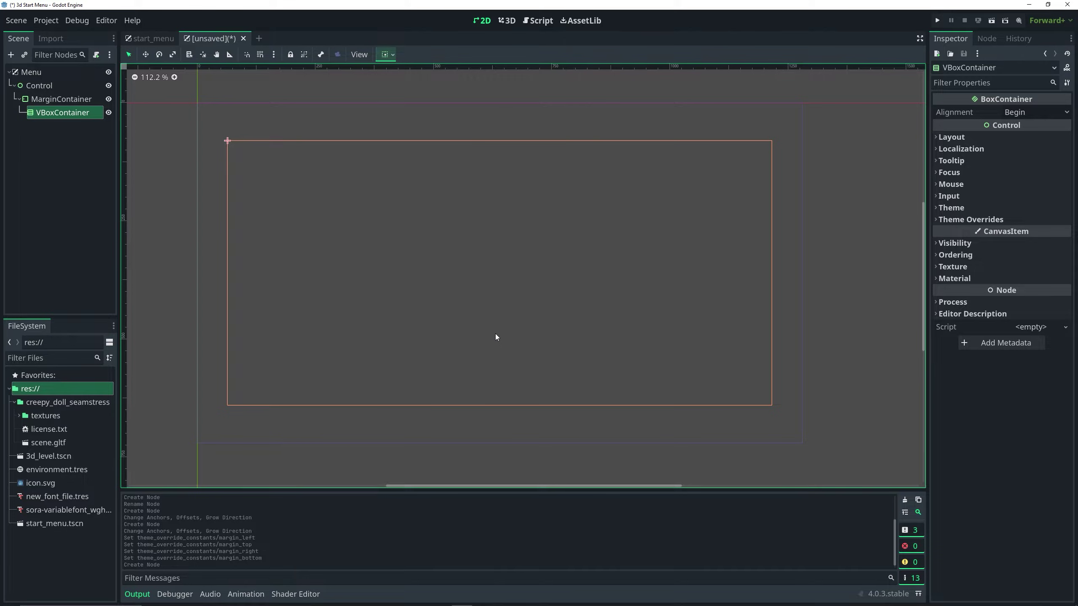
# Add a Label node as a child of the VBoxContainer
pyautogui.hotkey('ctrl', 'a')
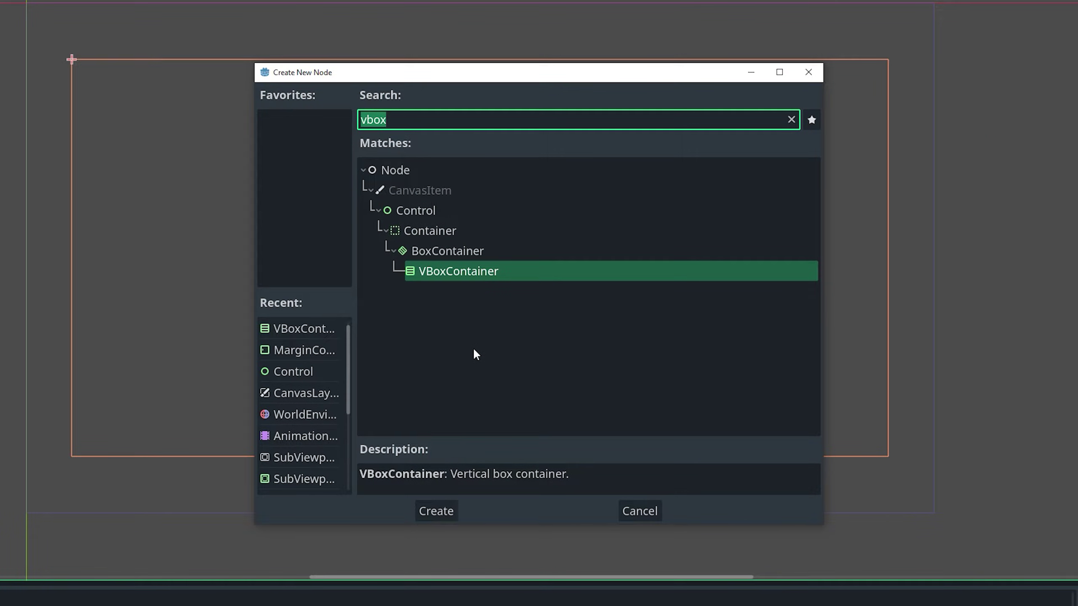
pyautogui.press('BackSpace')
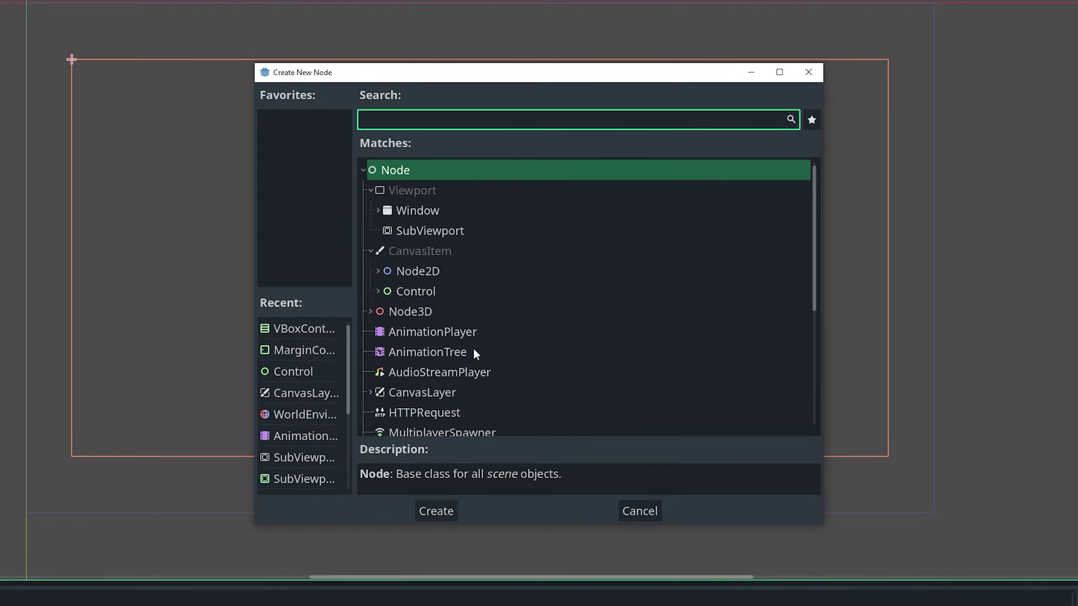
pyautogui.write('lab')
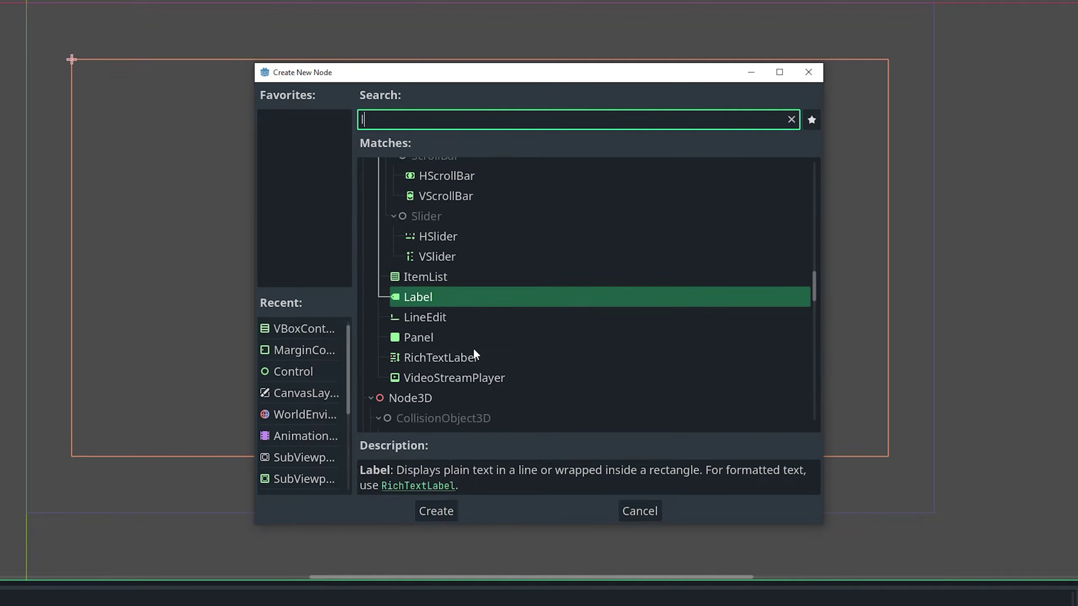
pyautogui.write('el')
pyautogui.press('Return')
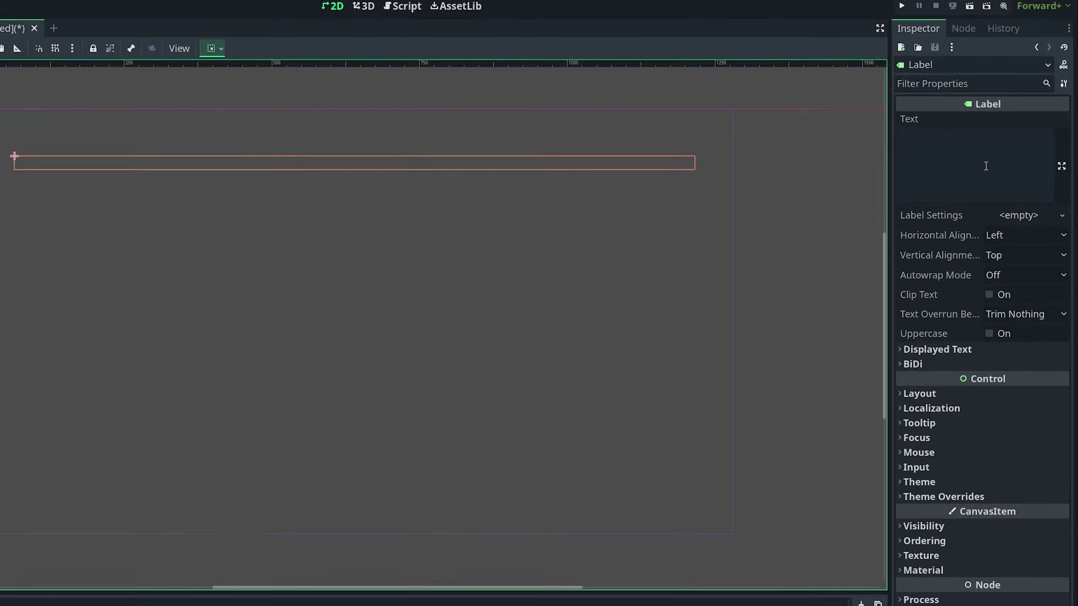
# Set the Label's text to "Game Title"
pyautogui.click(1006, 178)
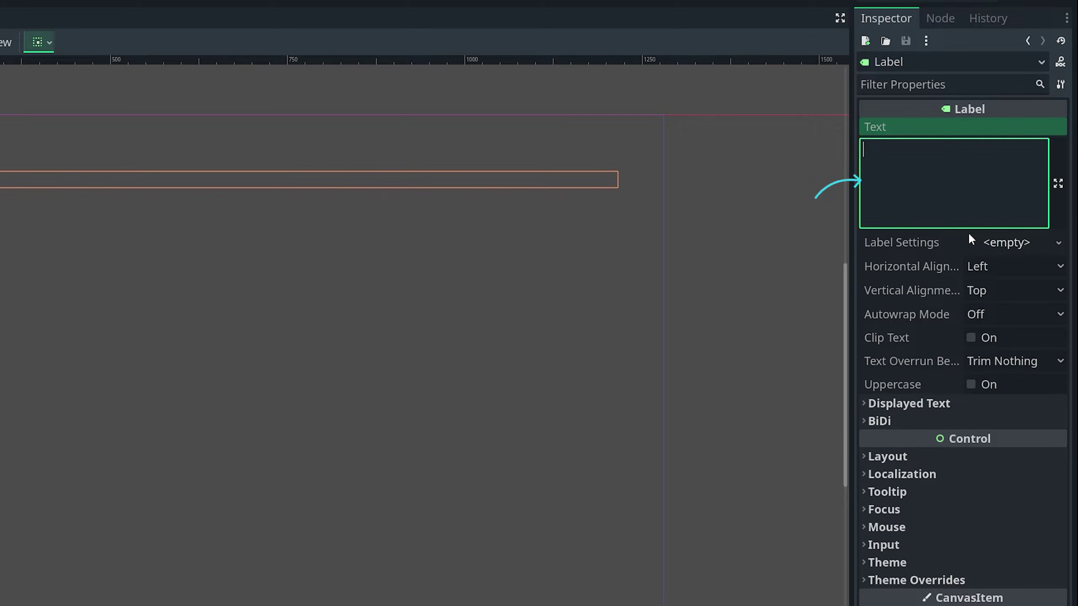
pyautogui.write('G')
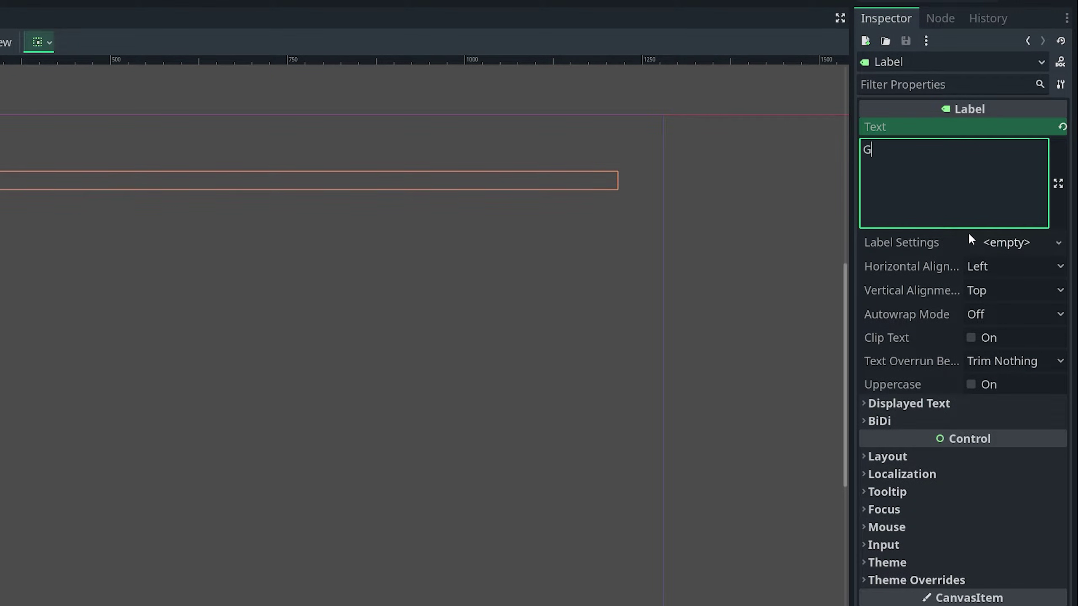
pyautogui.write('ame Title')
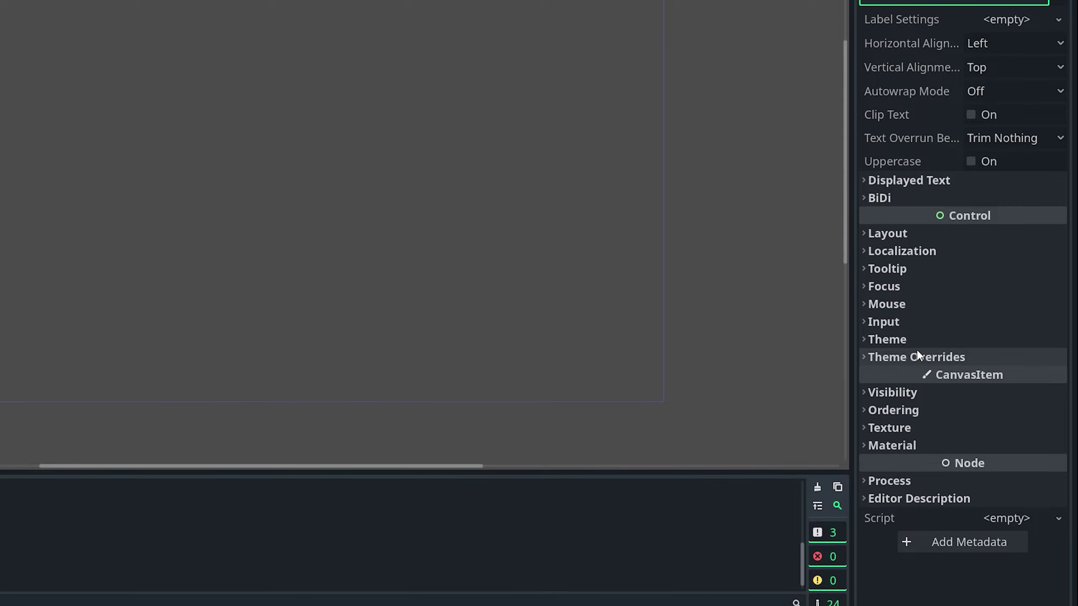
# Load the sora-variablefont file from the project as the Label's font in its theme overrides
pyautogui.click(912, 357)
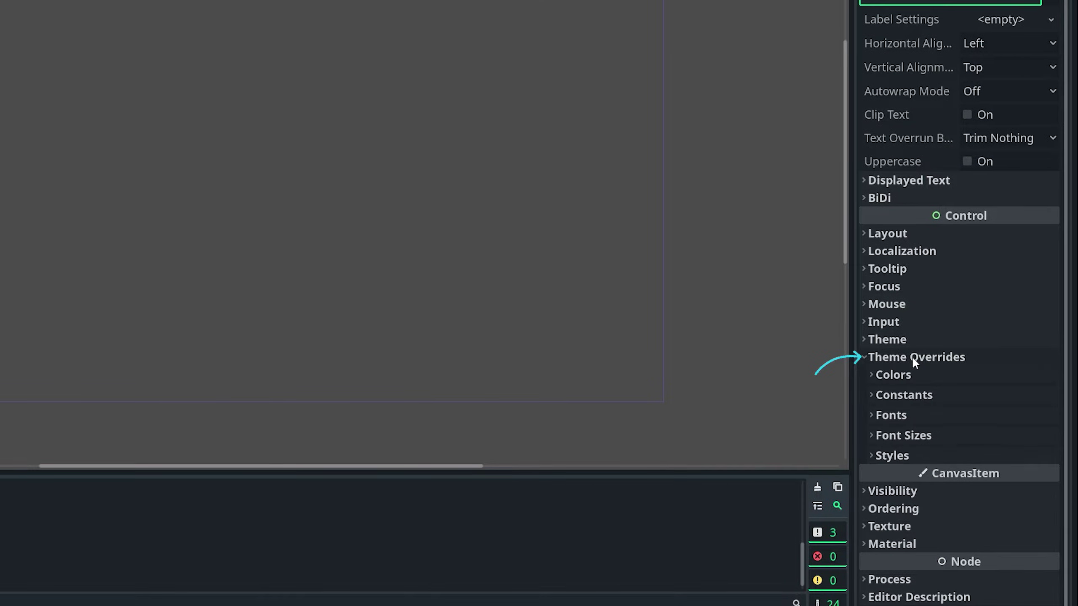
pyautogui.click(895, 414)
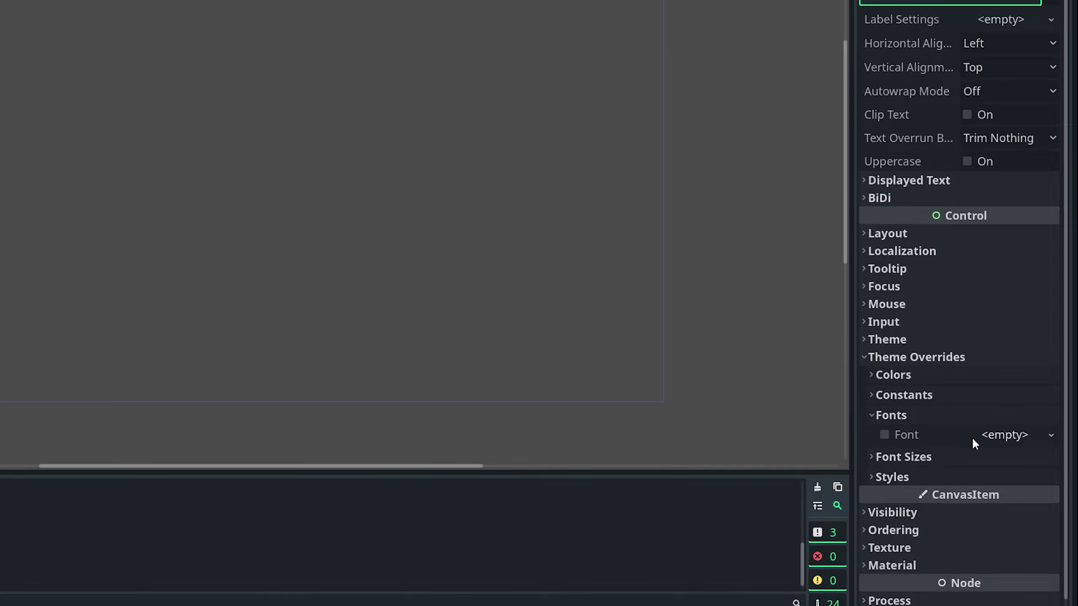
pyautogui.click(994, 435)
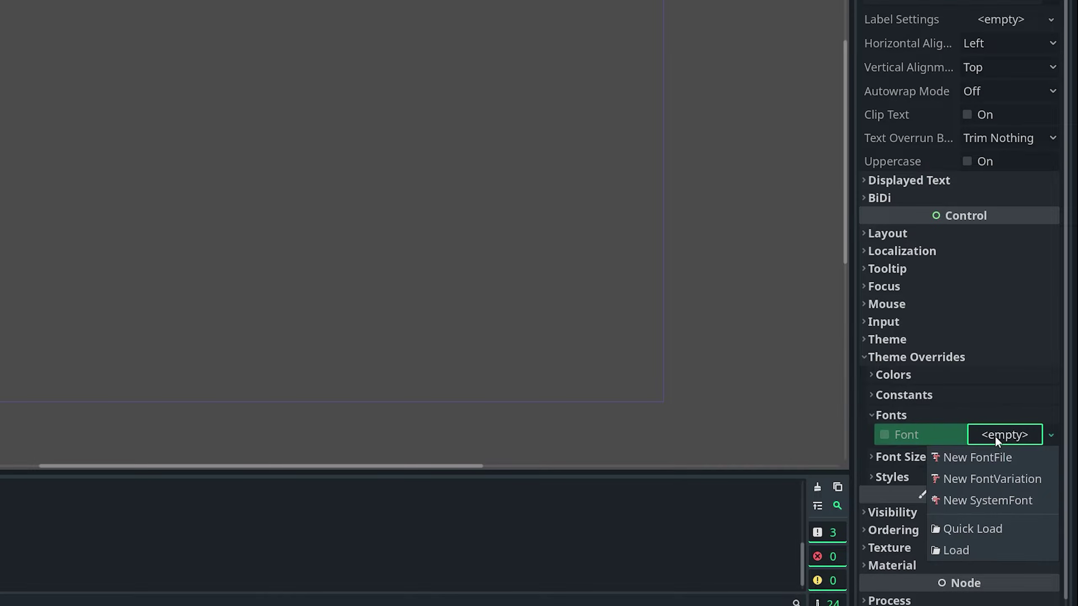
pyautogui.click(961, 545)
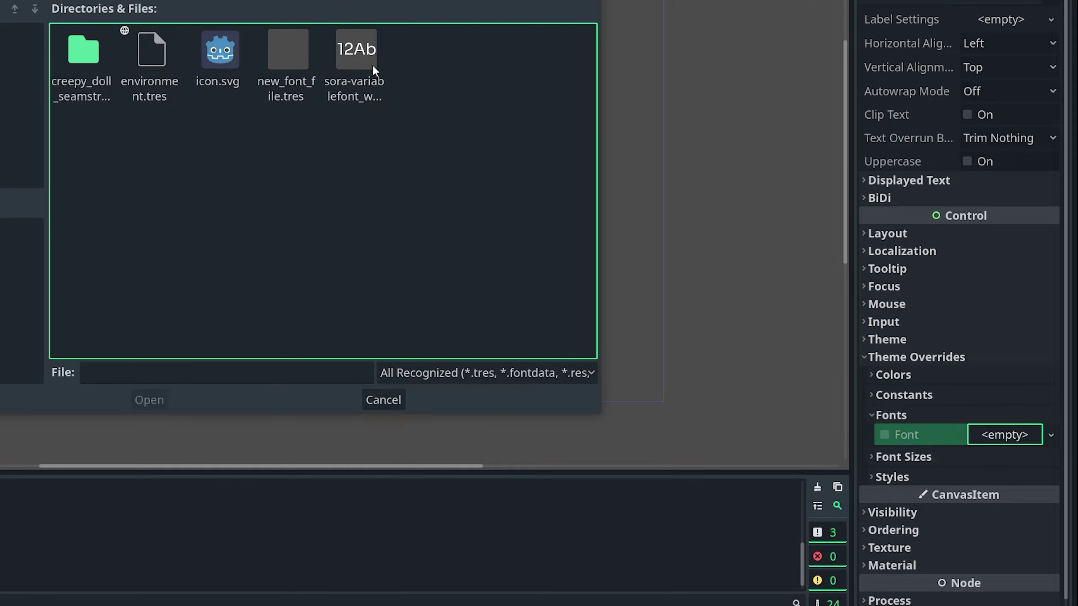
pyautogui.doubleClick(356, 50)
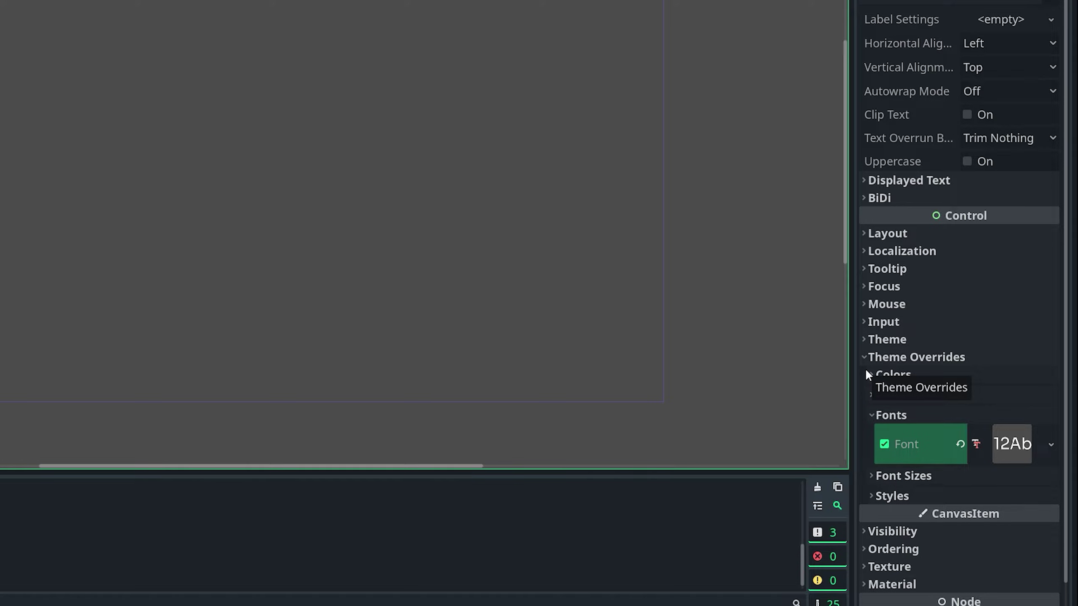
pyautogui.click(1011, 453)
pyautogui.click(1019, 445)
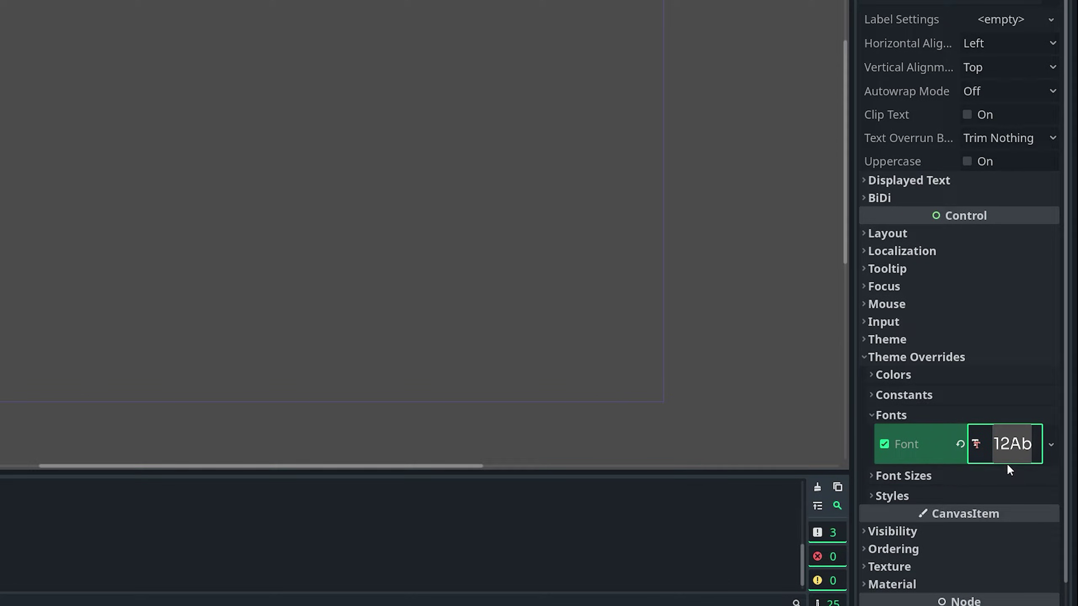
# Override the Label's font size with 62 px in its theme overrides
pyautogui.click(948, 475)
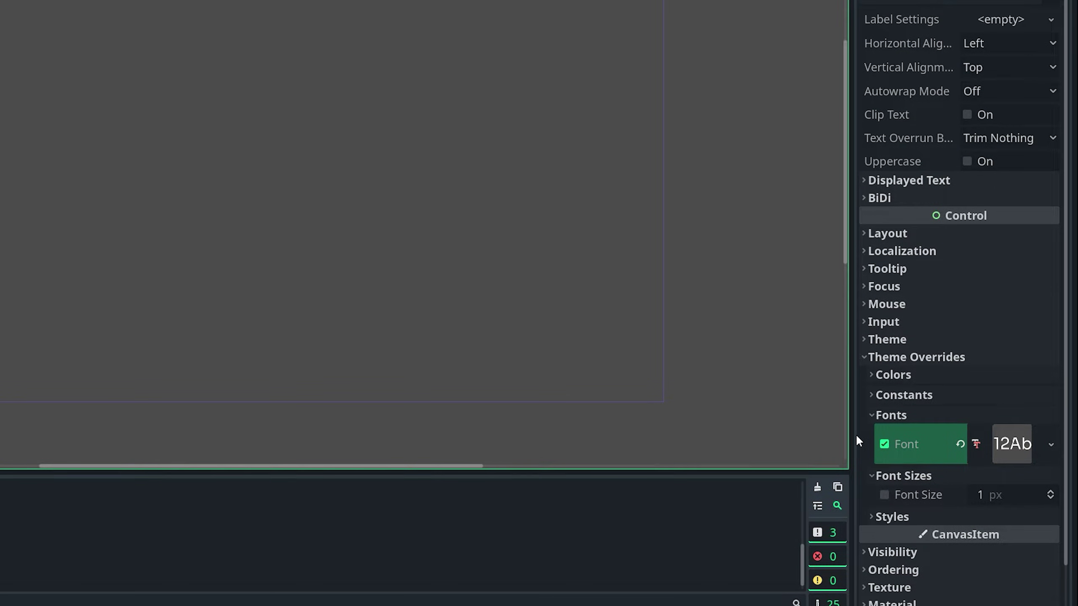
pyautogui.click(977, 495)
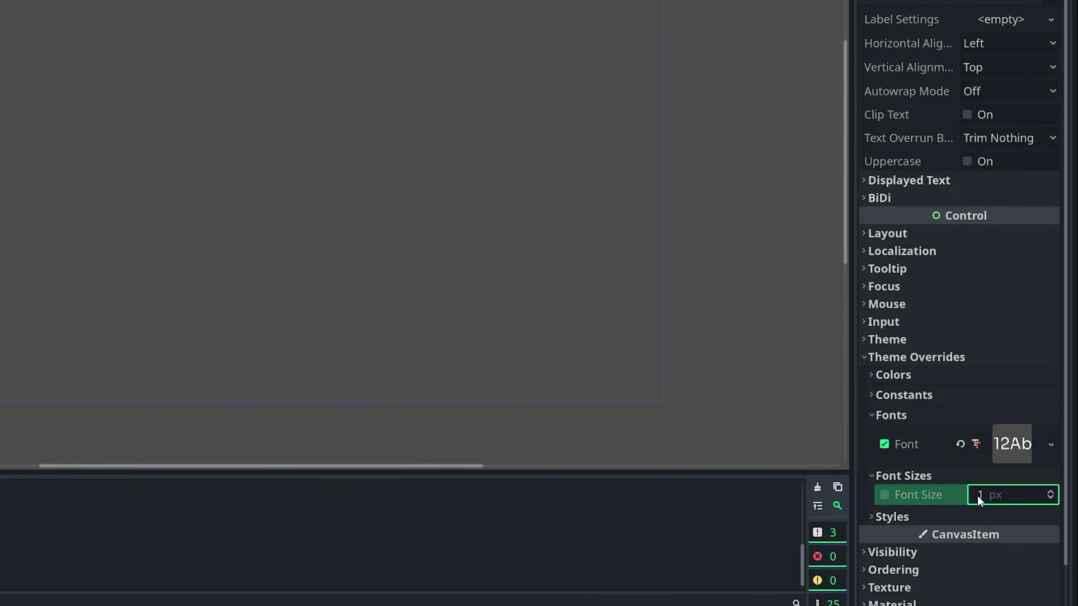
pyautogui.write('6')
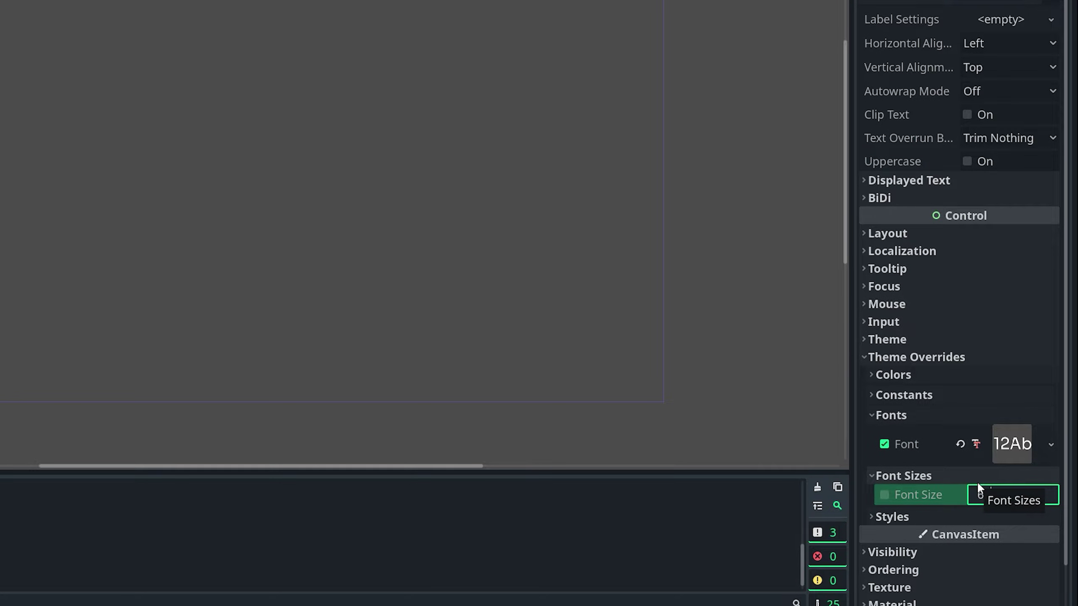
pyautogui.write('2')
pyautogui.press('Return')
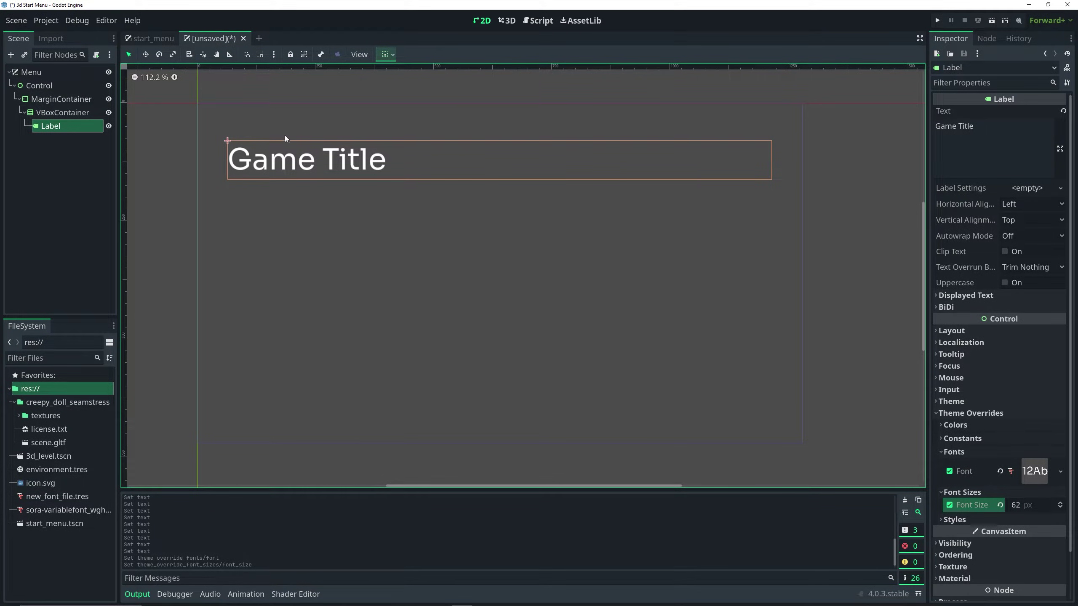
# Set the Label's horizontal container alignment to shrink at the beginning, so that its box fits the title text
pyautogui.click(90, 114)
pyautogui.click(42, 125)
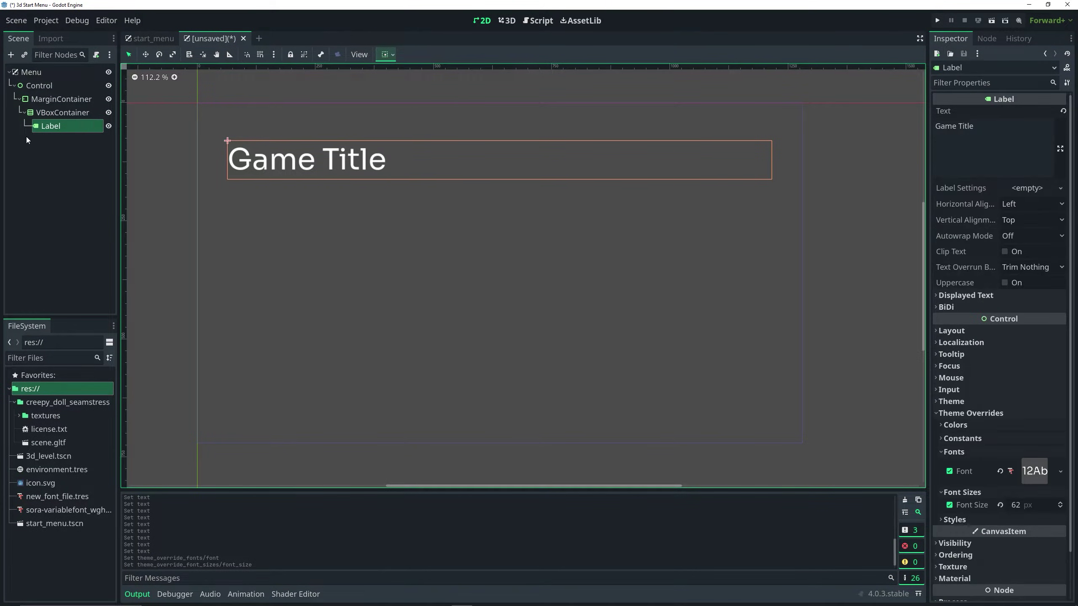
pyautogui.click(392, 54)
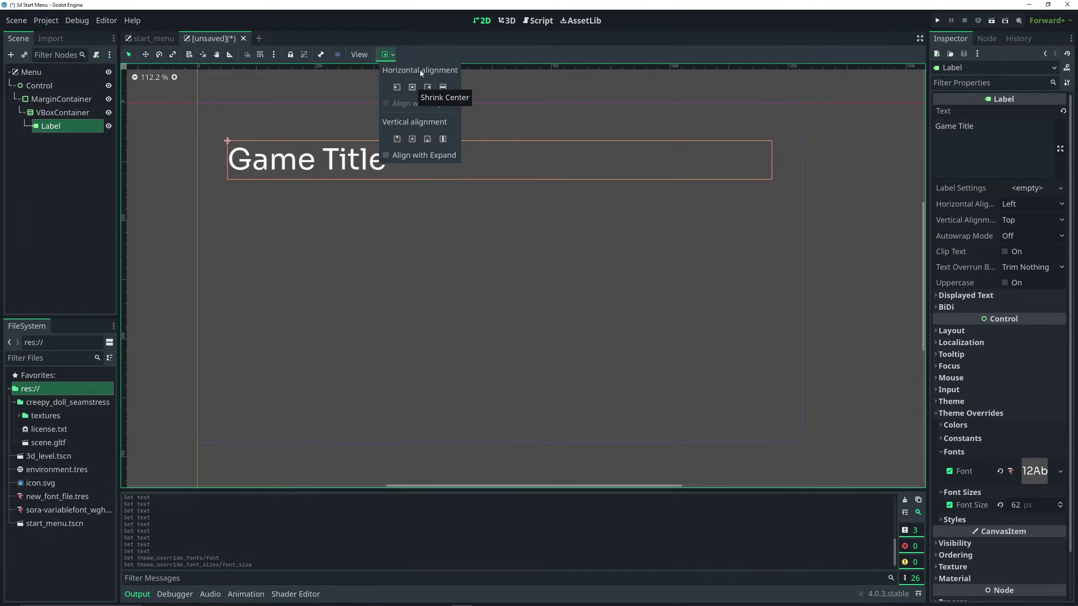
pyautogui.click(396, 87)
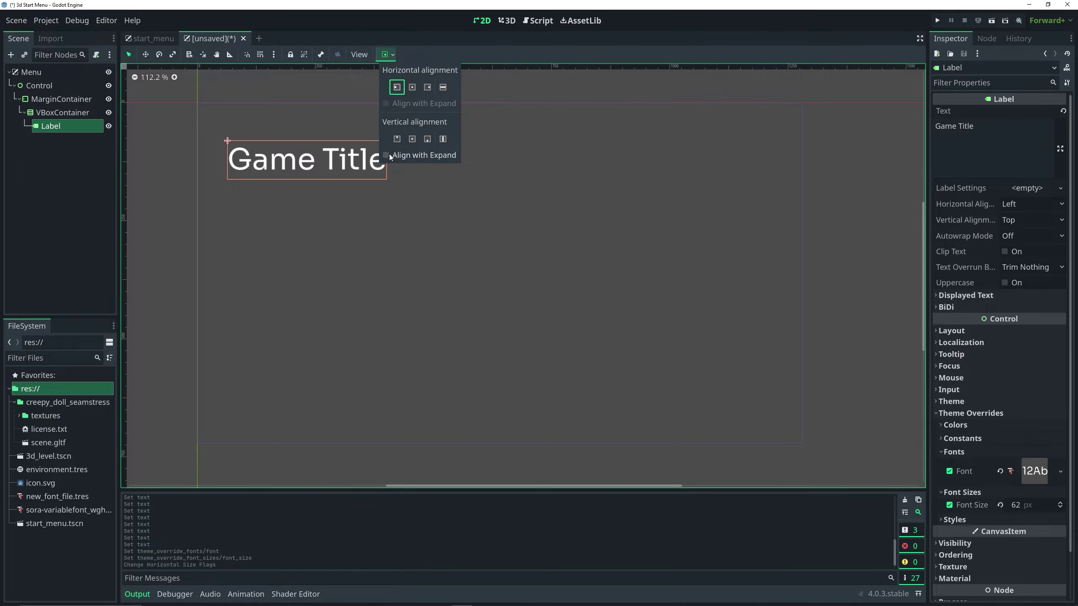
pyautogui.click(466, 153)
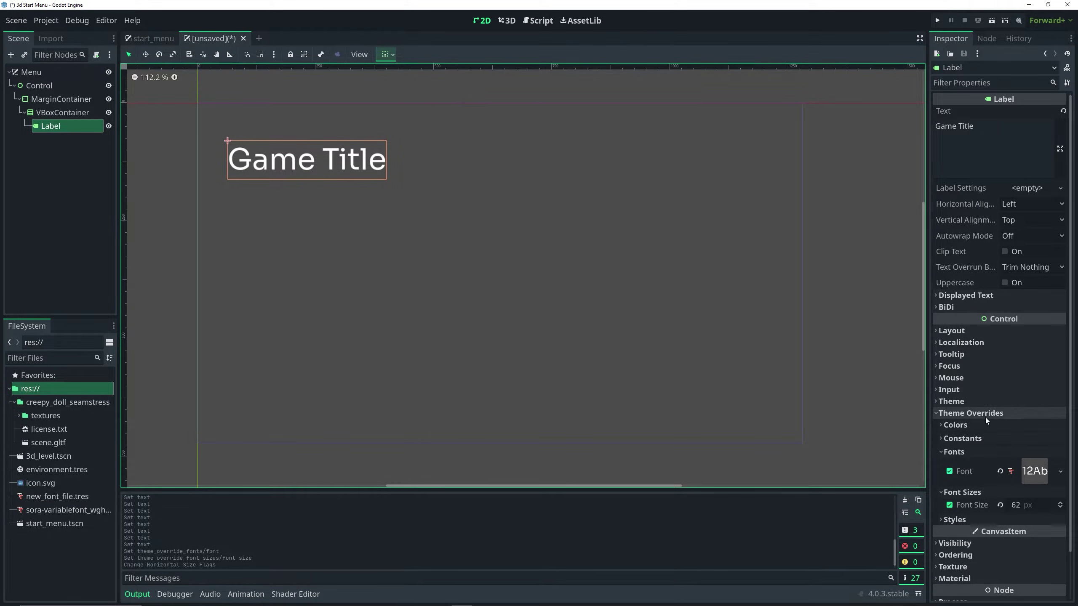
# Examine the options for assigning a theme resource on the Label and on its parent Control node
pyautogui.click(978, 402)
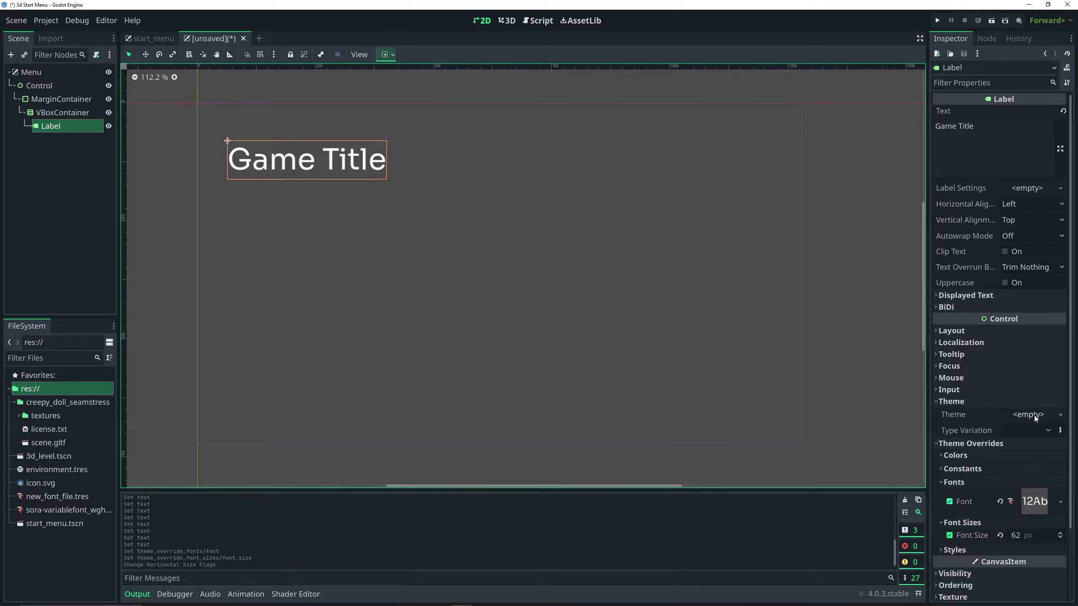
pyautogui.click(1020, 416)
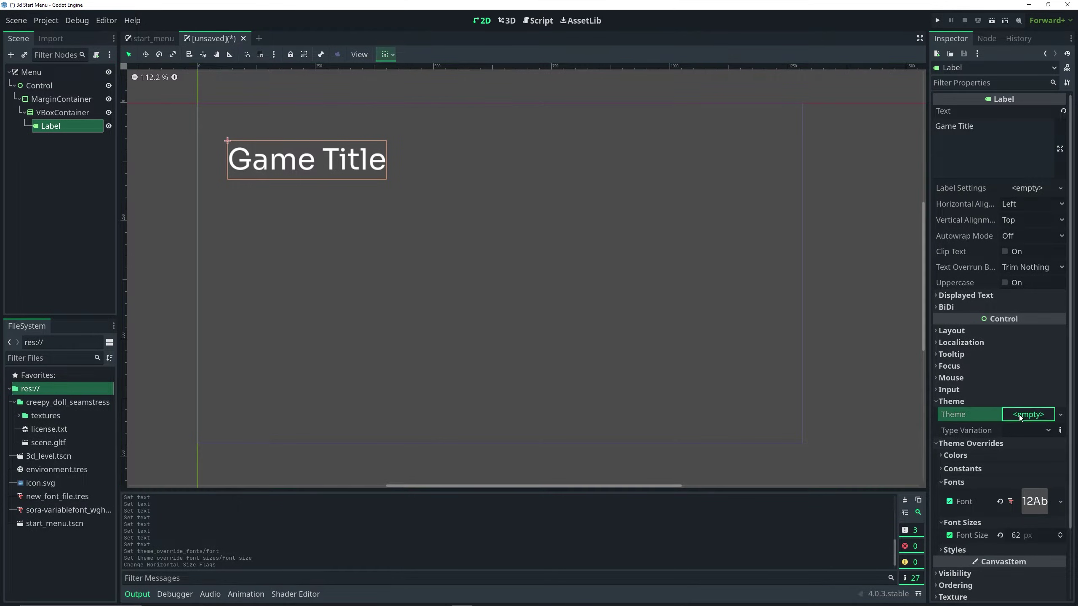
pyautogui.click(1020, 417)
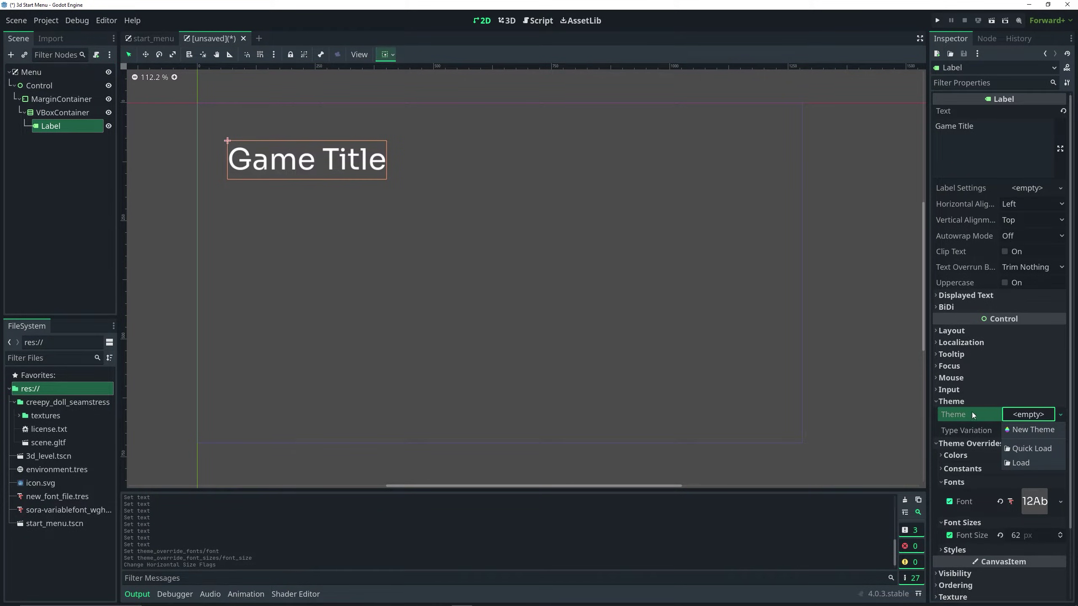
pyautogui.click(51, 86)
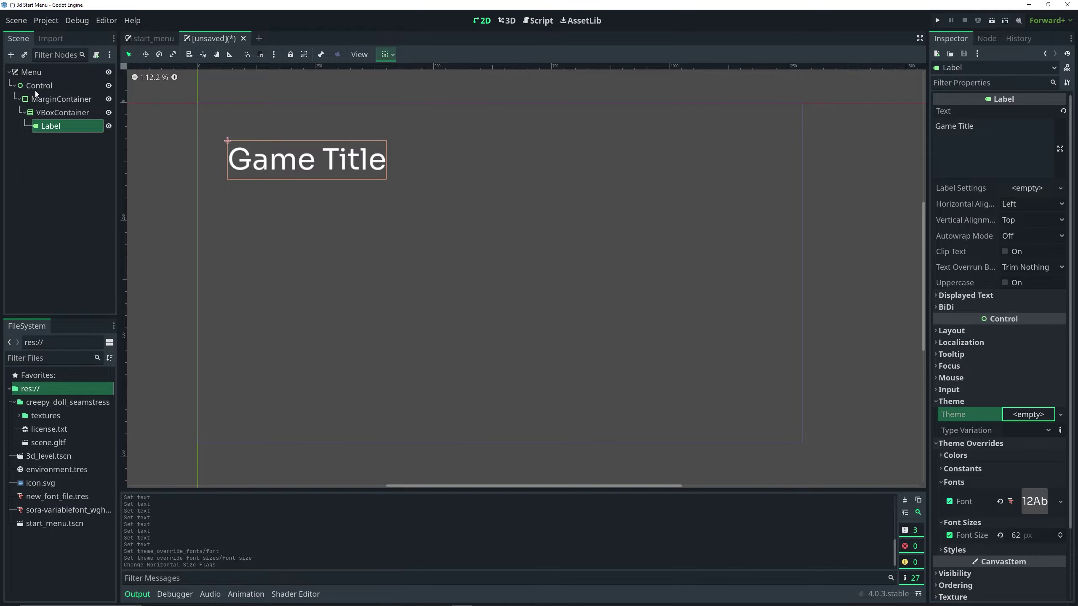
pyautogui.click(35, 89)
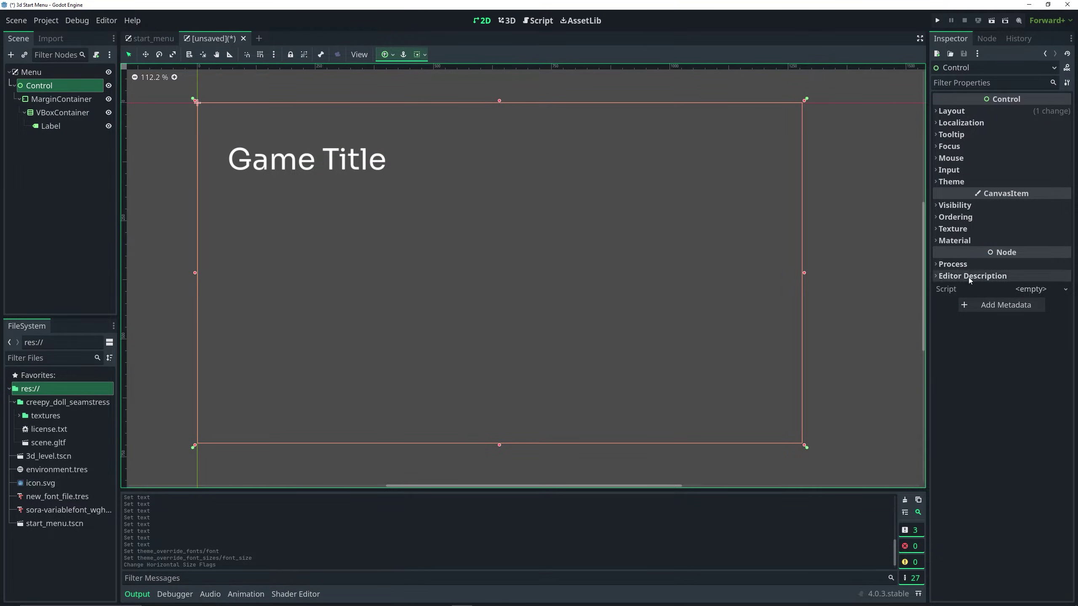
pyautogui.click(959, 182)
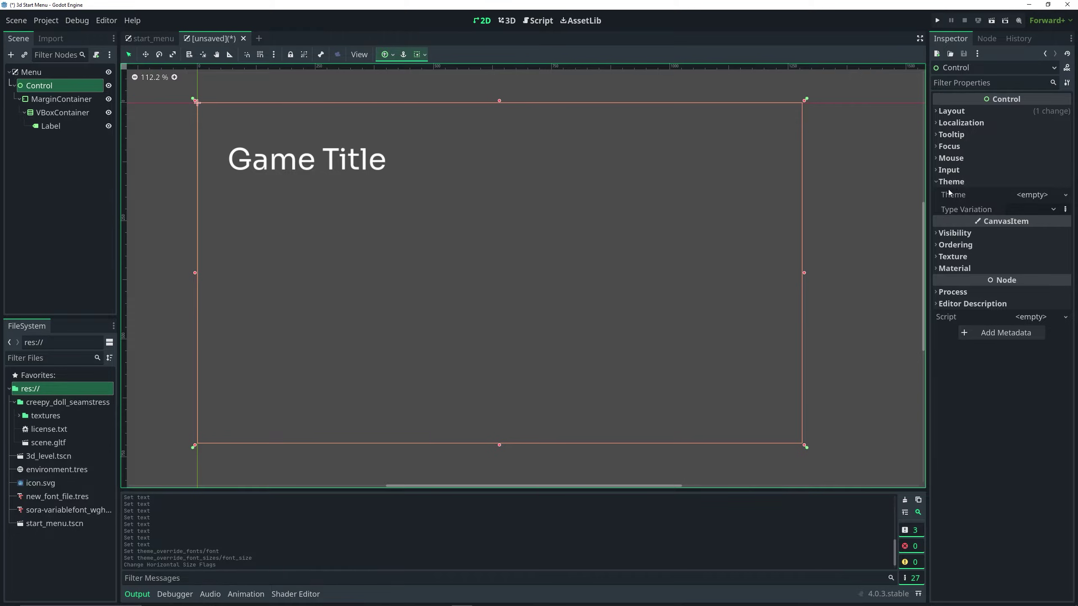
pyautogui.click(1031, 194)
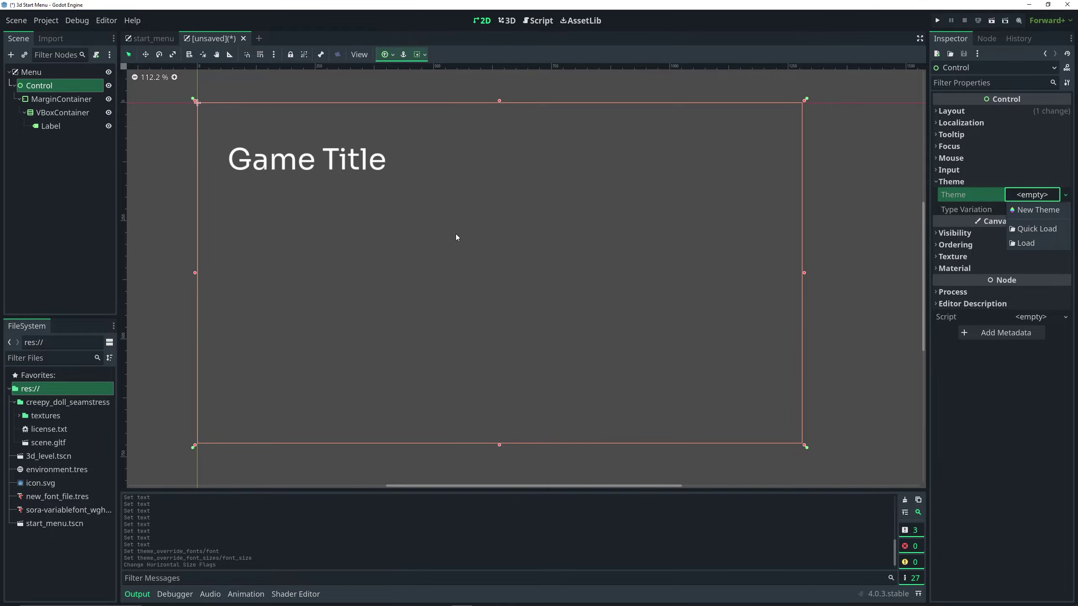
pyautogui.click(82, 182)
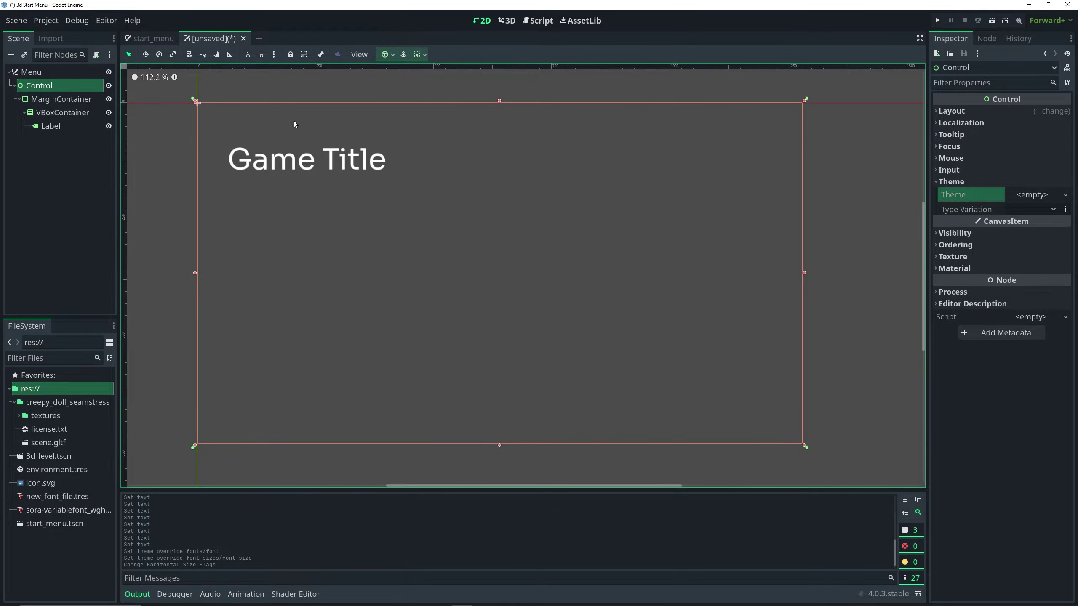
pyautogui.click(323, 160)
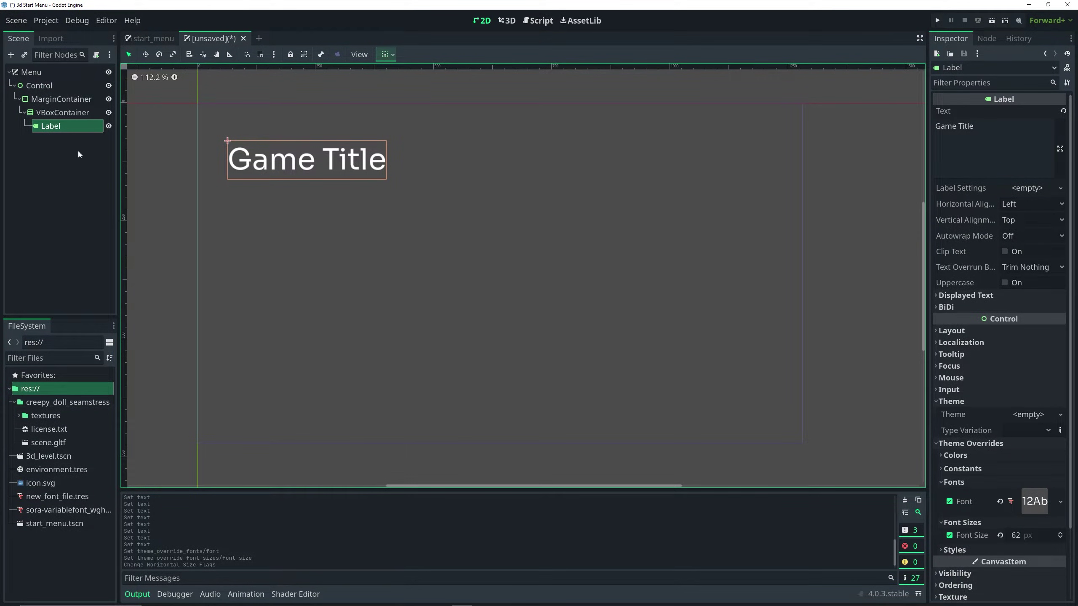
# Add a Button node as a child of the VBoxContainer, below the title Label
pyautogui.click(65, 112)
pyautogui.hotkey('ctrl', 'a')
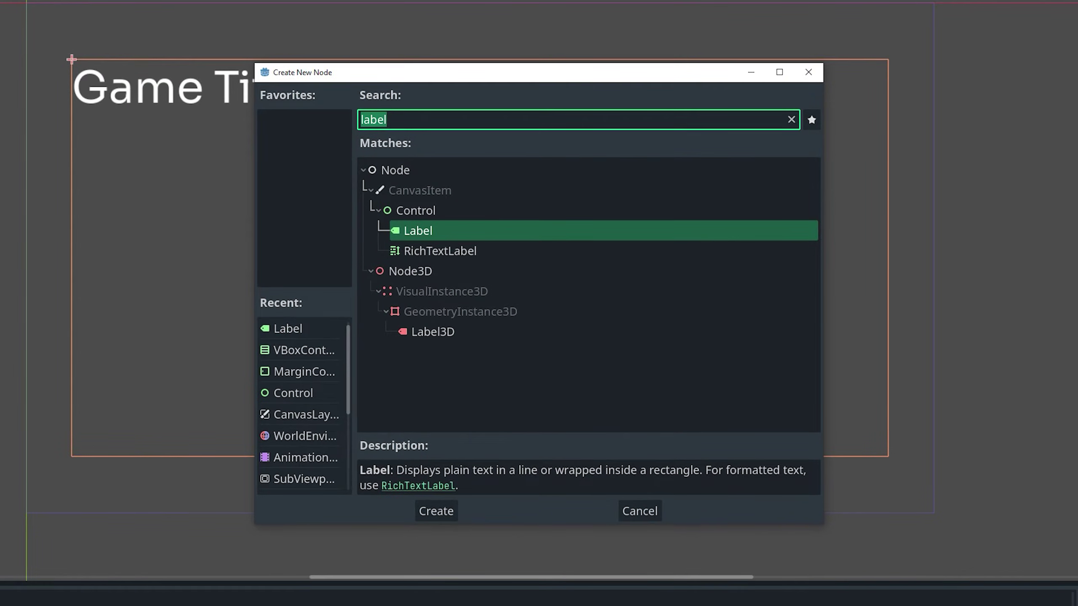
pyautogui.write('button')
pyautogui.press('Return')
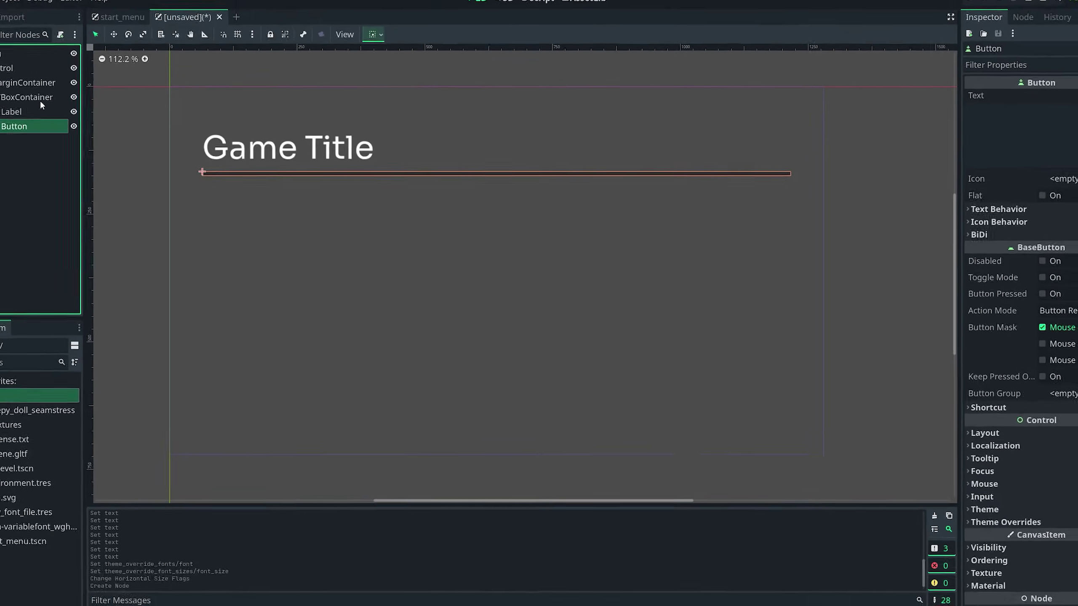
# Set the Button's text to "Start Game"
pyautogui.click(968, 132)
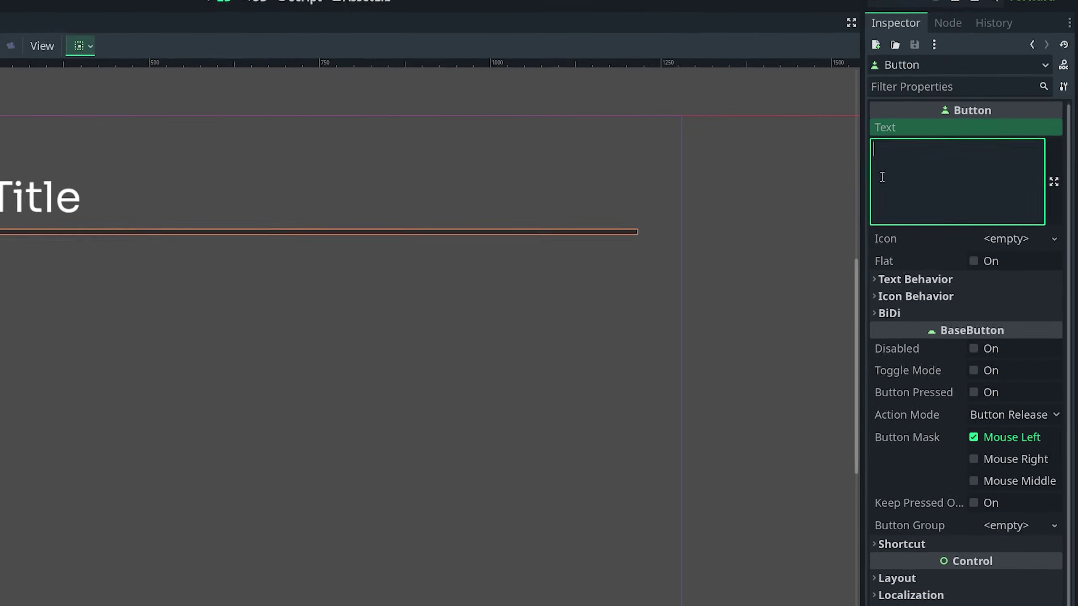
pyautogui.write('Start')
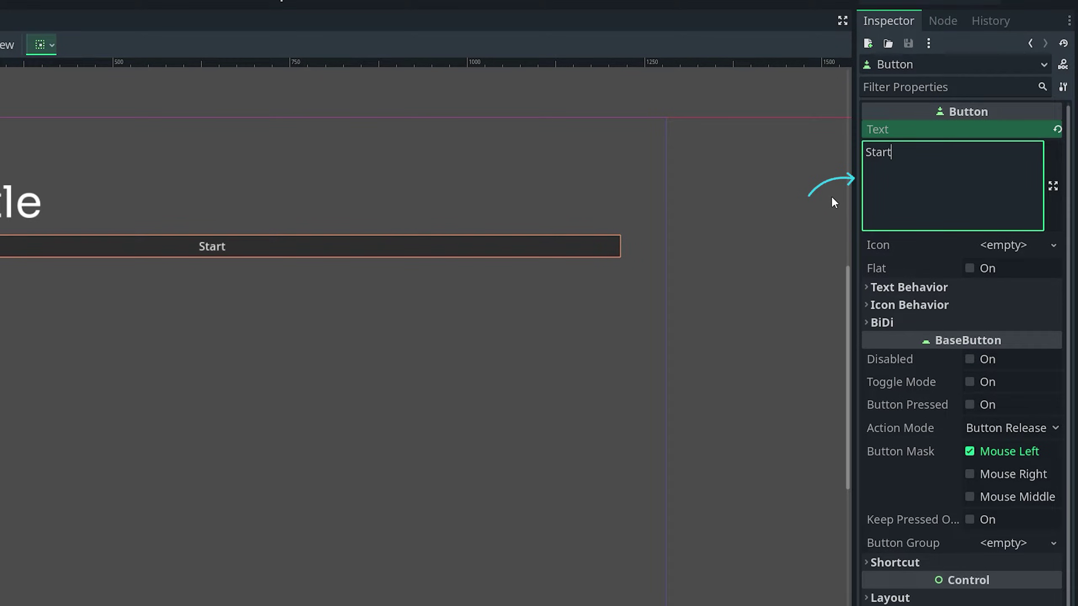
pyautogui.write(' Game')
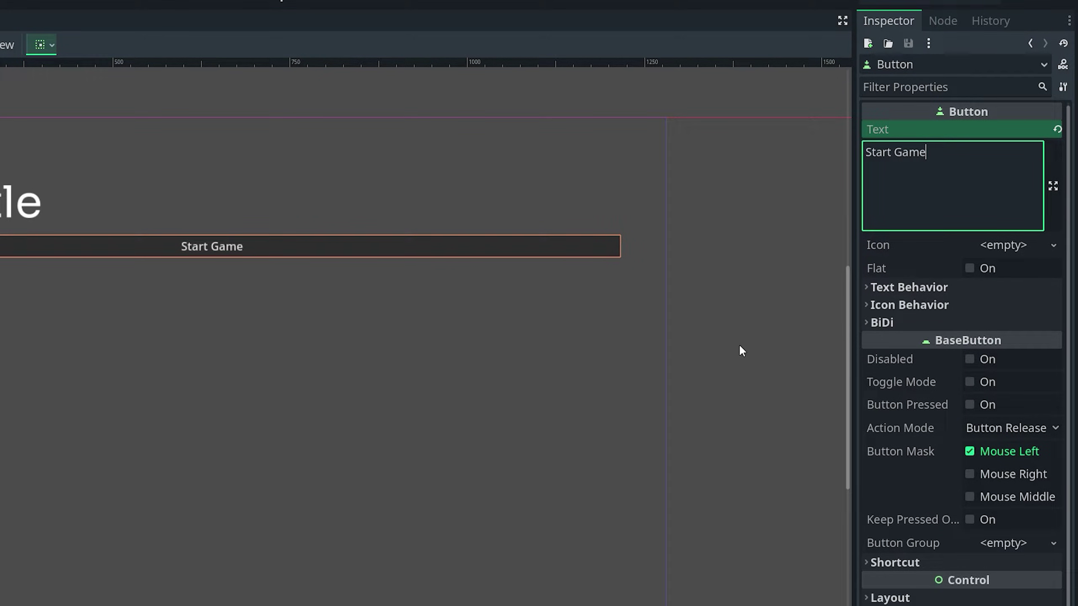
# Override the Start Game button's Normal style with a new StyleBoxEmpty
pyautogui.scroll(-2, 958, 535)
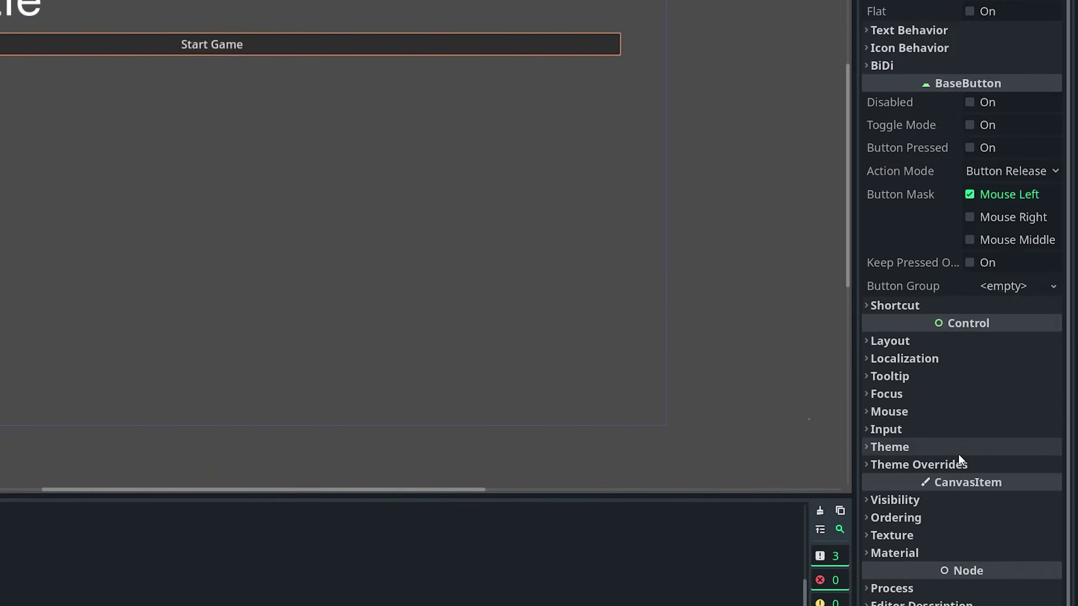
pyautogui.click(948, 465)
pyautogui.scroll(-3, 948, 507)
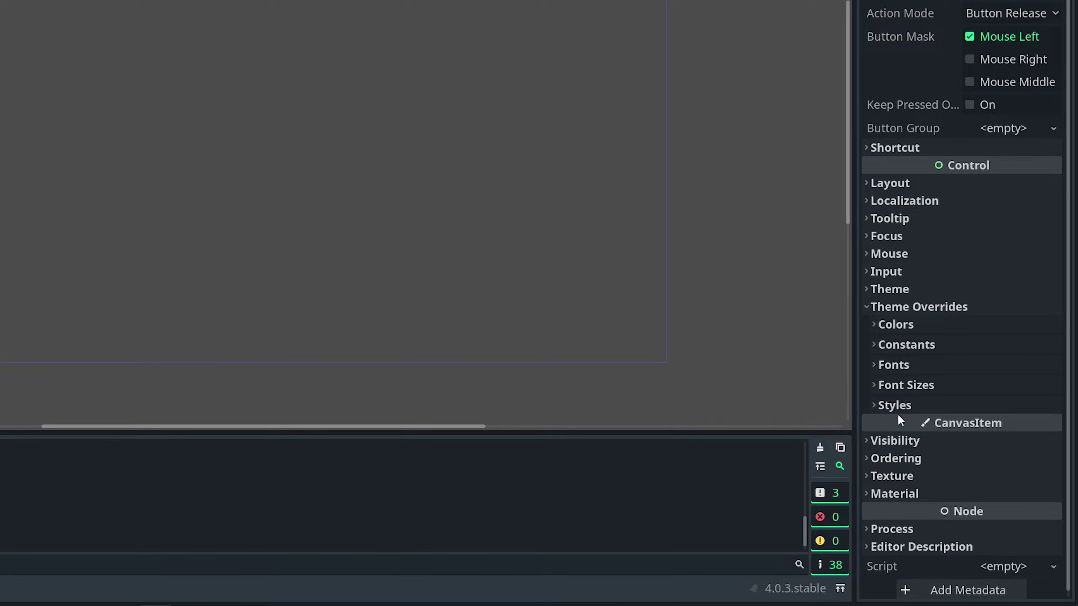
pyautogui.click(896, 401)
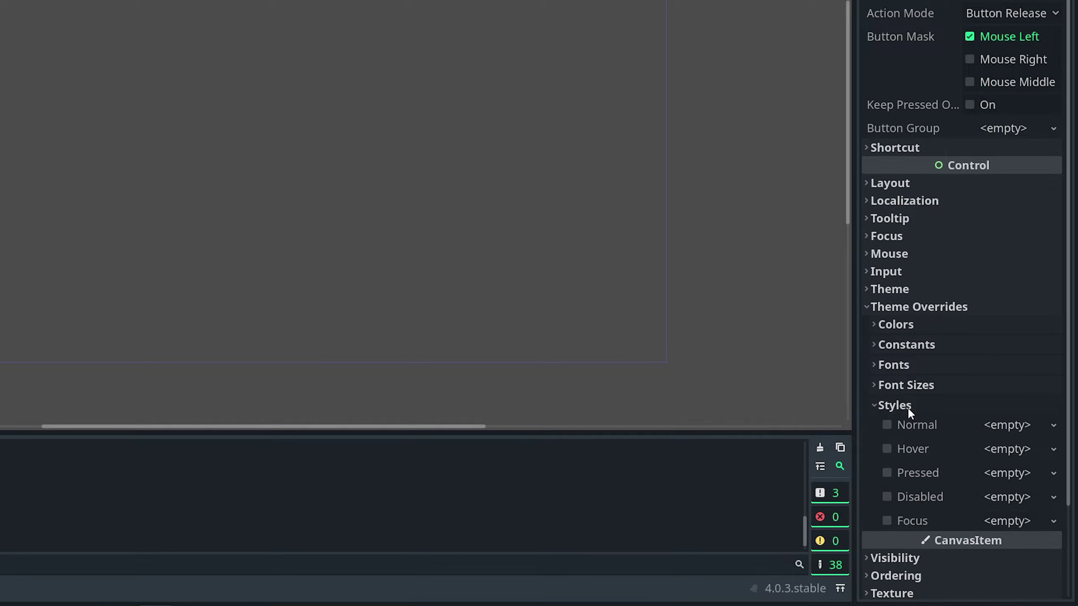
pyautogui.click(1003, 424)
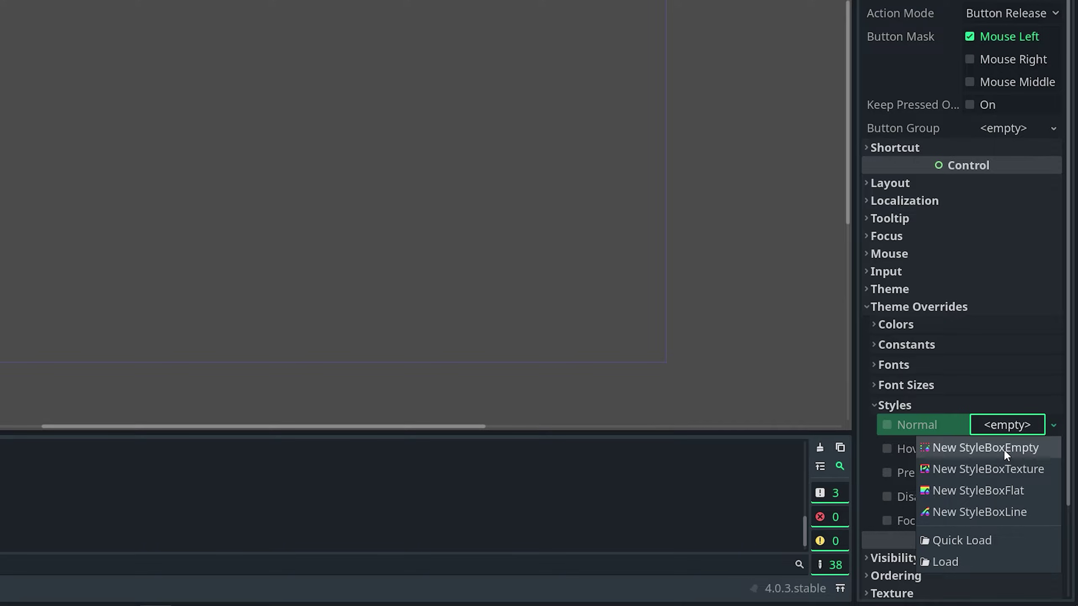
pyautogui.click(1003, 448)
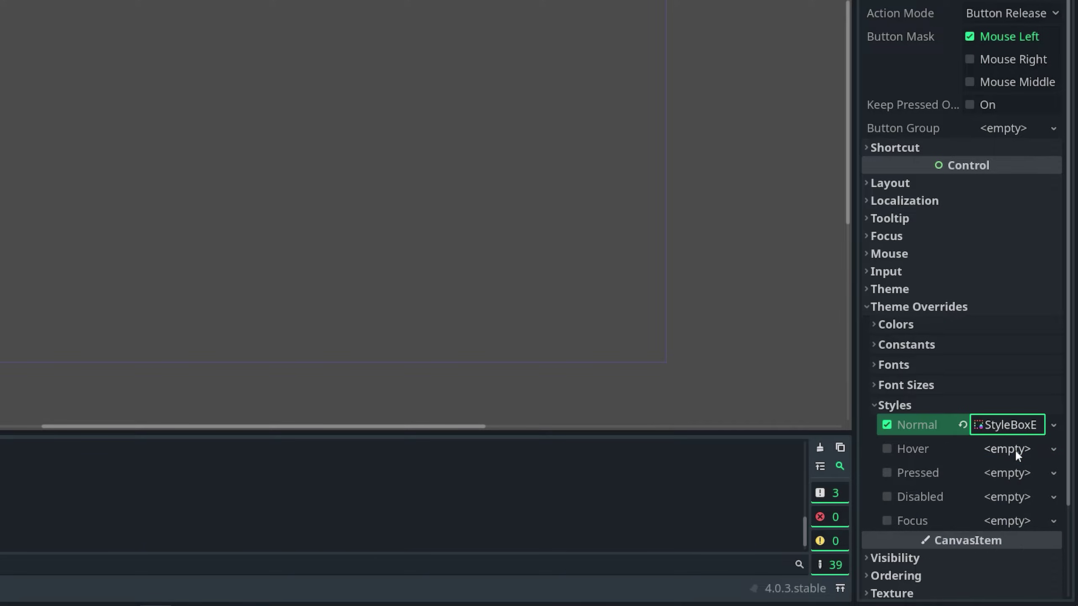
# Assign a new StyleBoxEmpty to the button's Hover, Pressed, Disabled and Focus style overrides
pyautogui.click(1015, 449)
pyautogui.click(1004, 466)
pyautogui.click(1006, 469)
pyautogui.click(1014, 484)
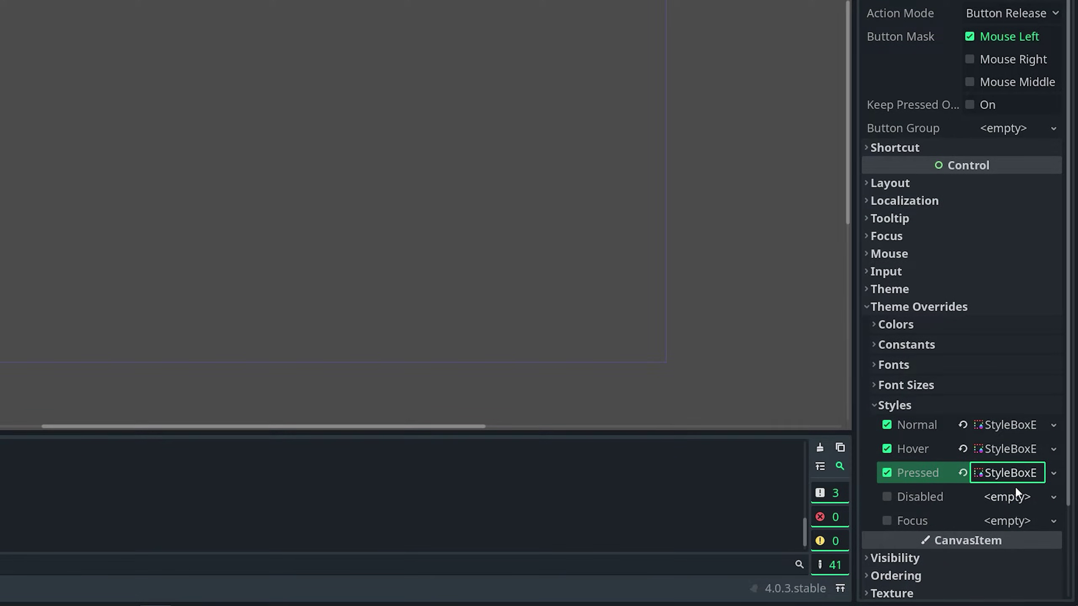
pyautogui.click(1016, 497)
pyautogui.click(1006, 480)
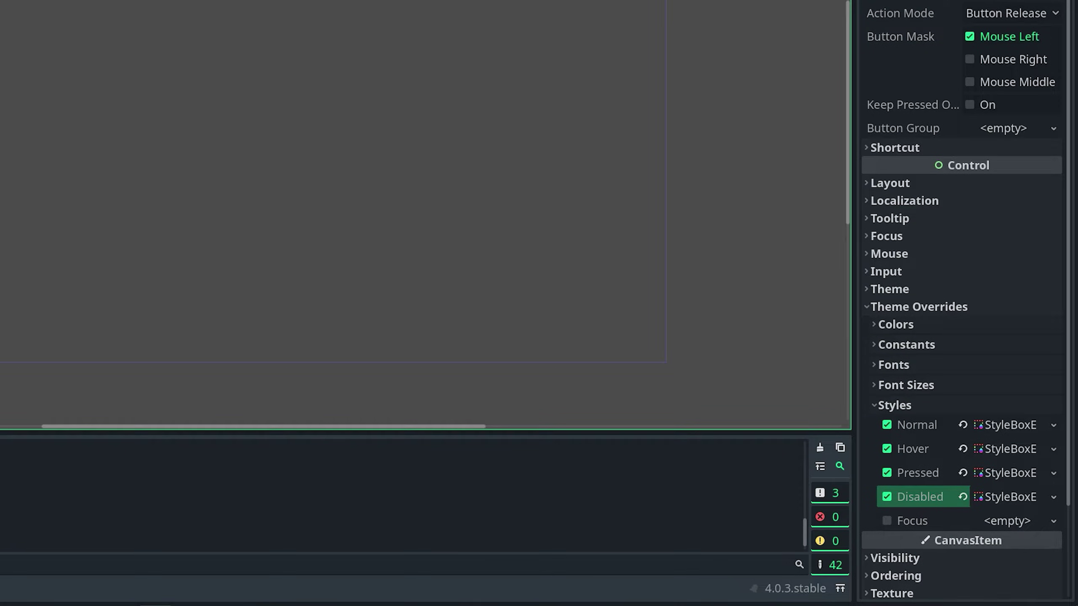
pyautogui.click(1029, 521)
pyautogui.click(1005, 478)
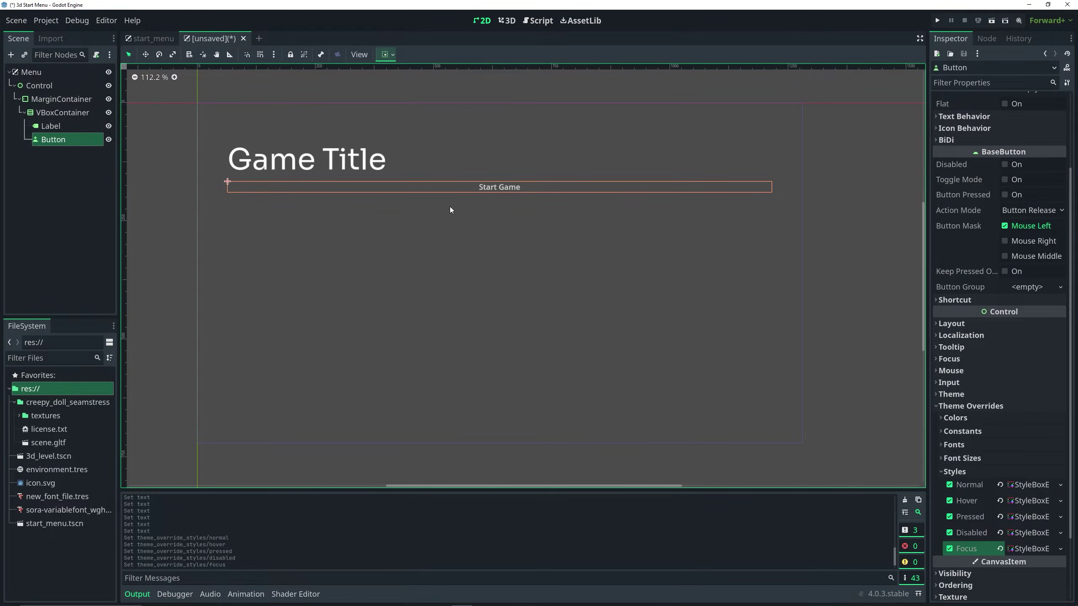
# Set the Start Game button's horizontal container alignment to shrink at the beginning
pyautogui.click(390, 55)
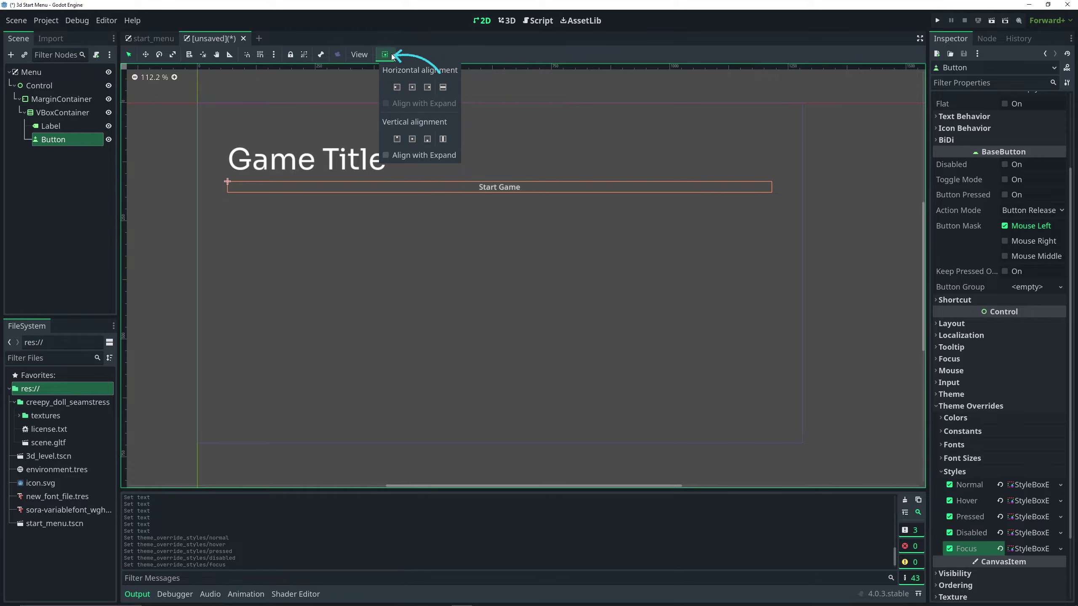
pyautogui.click(396, 86)
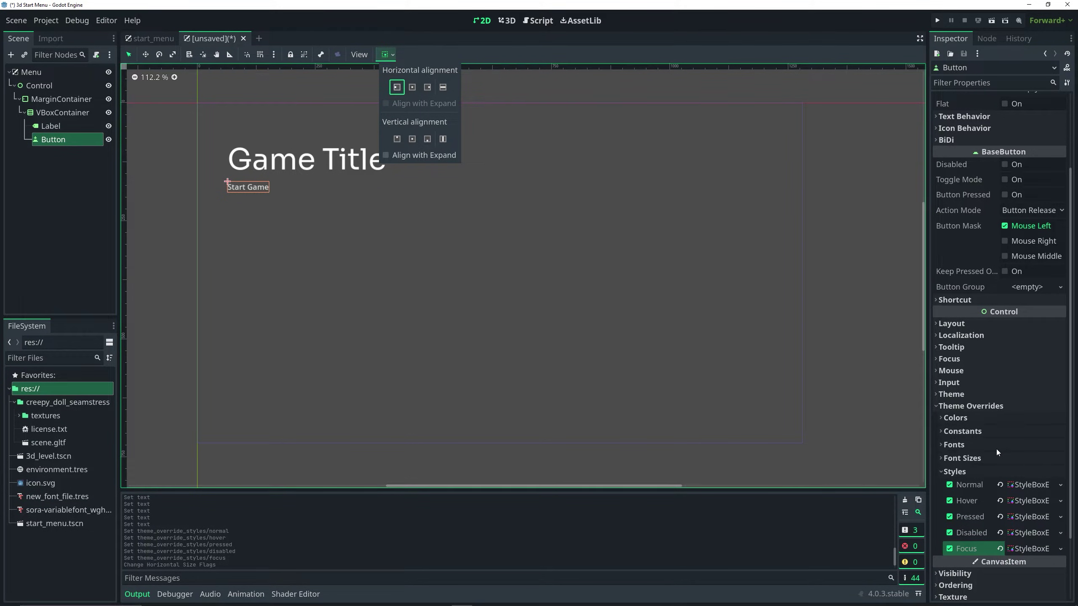
pyautogui.click(960, 446)
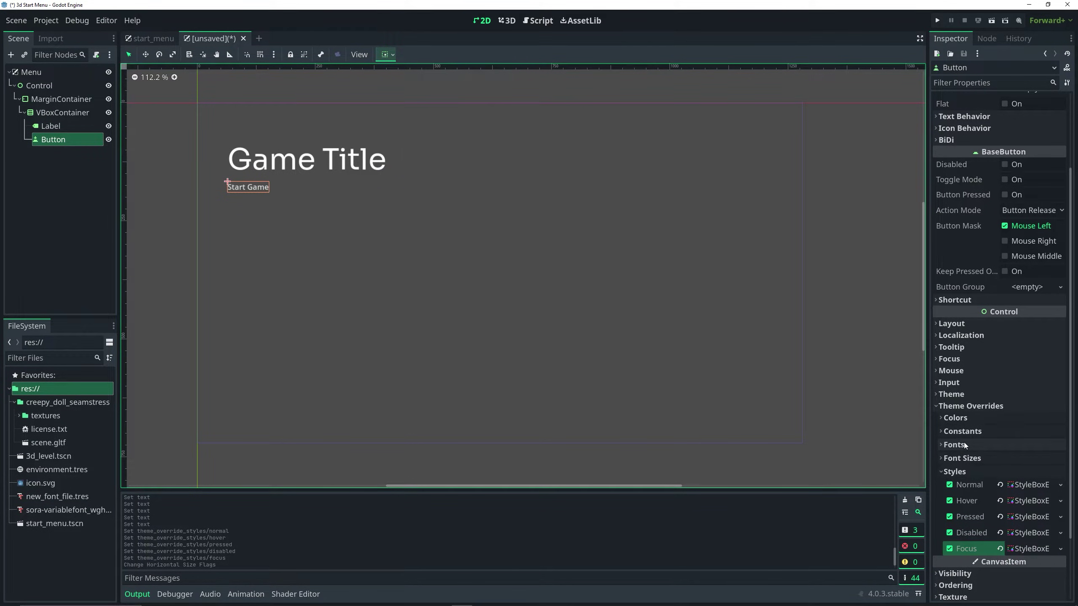
# Load the font file as the Start Game button's font override and set its font size to 30 px
pyautogui.click(962, 444)
pyautogui.click(1041, 459)
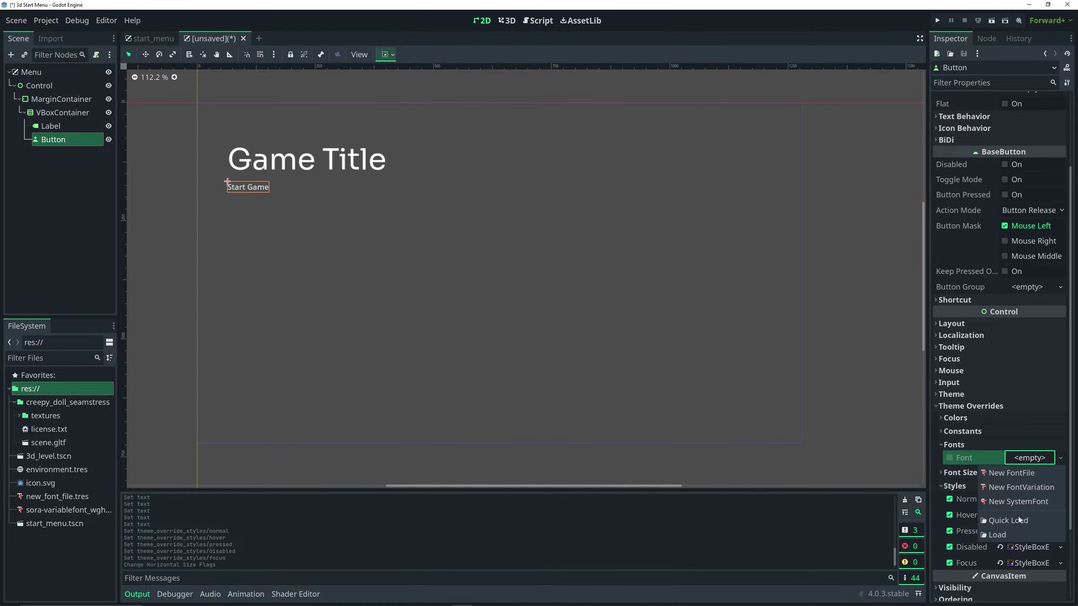
pyautogui.click(1012, 527)
pyautogui.doubleClick(603, 217)
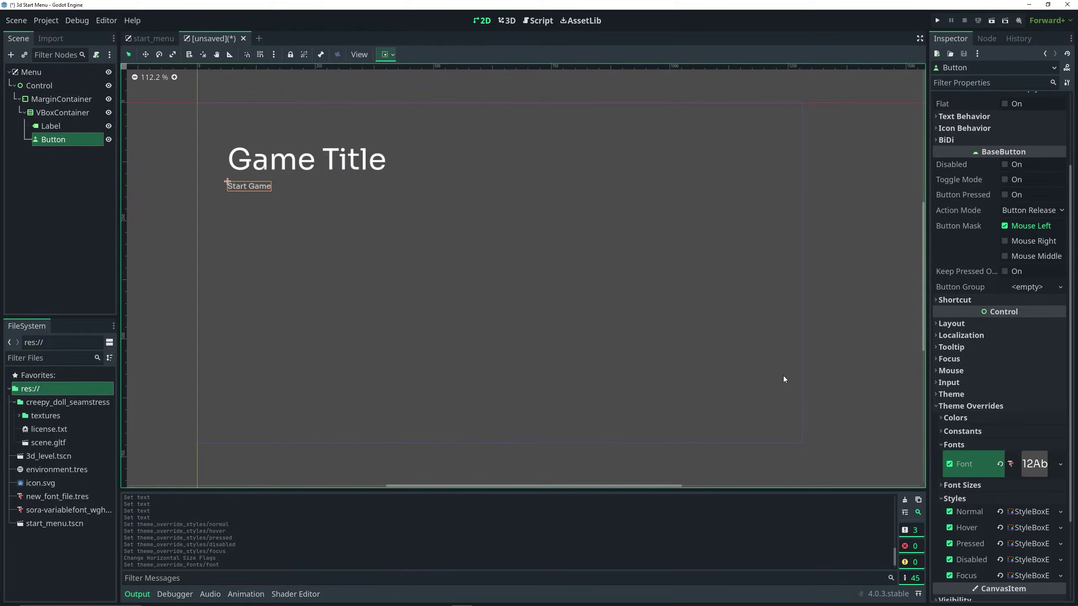
pyautogui.click(1013, 495)
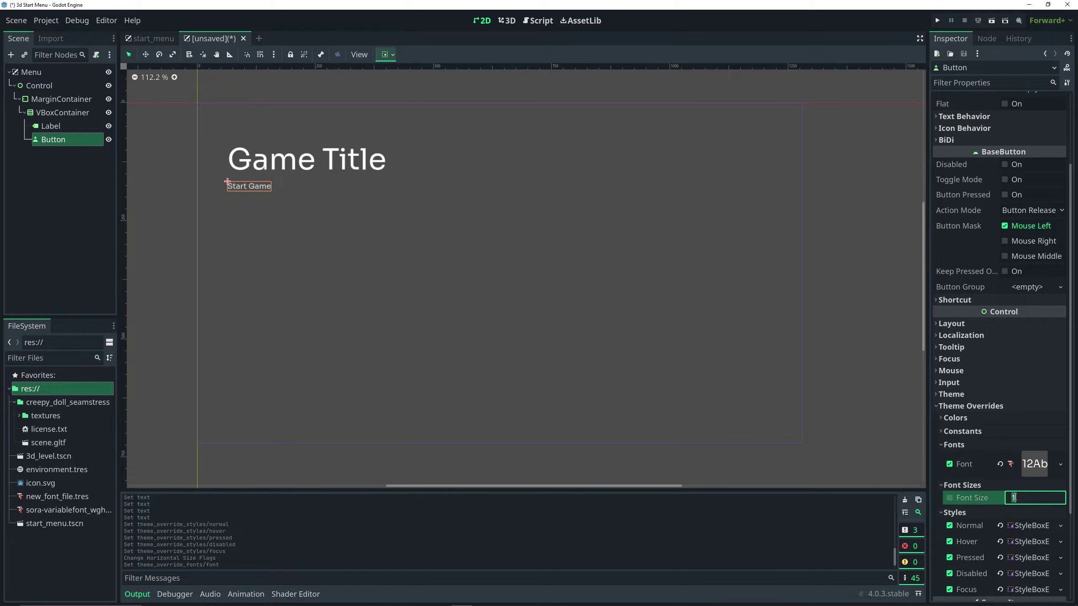
pyautogui.write('30')
pyautogui.press('Return')
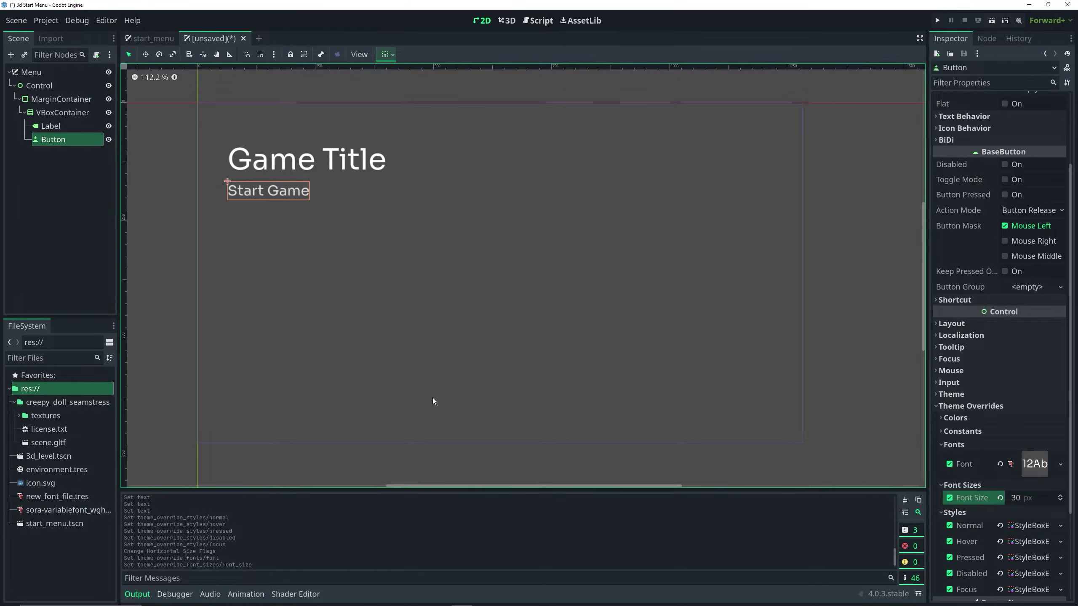
# Override the Start Game button's font hover color with the golden yellow caaa1e from the recent colors
pyautogui.click(969, 418)
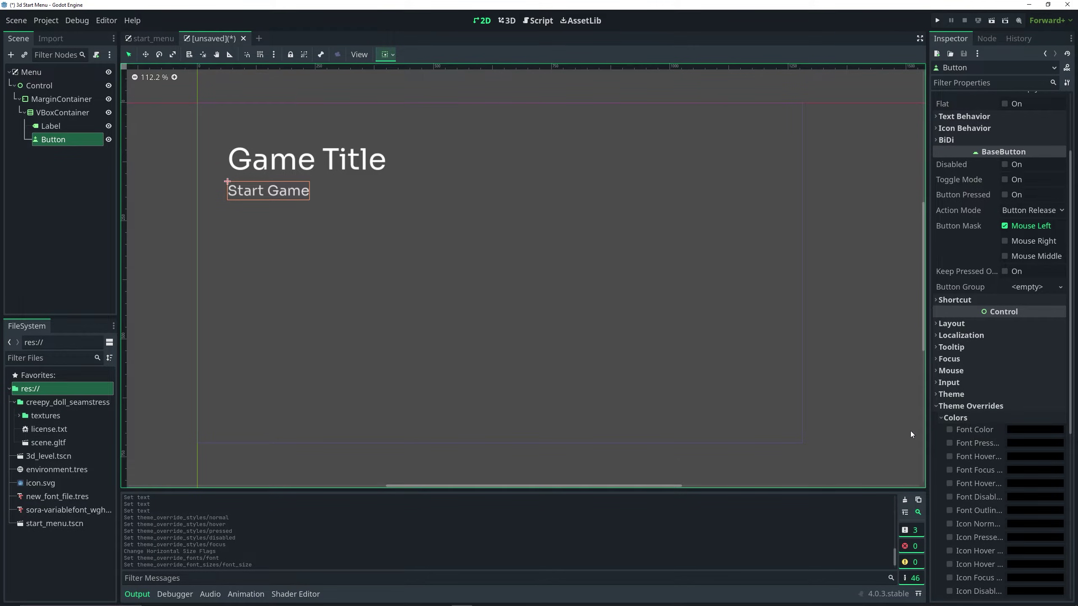
pyautogui.click(1022, 456)
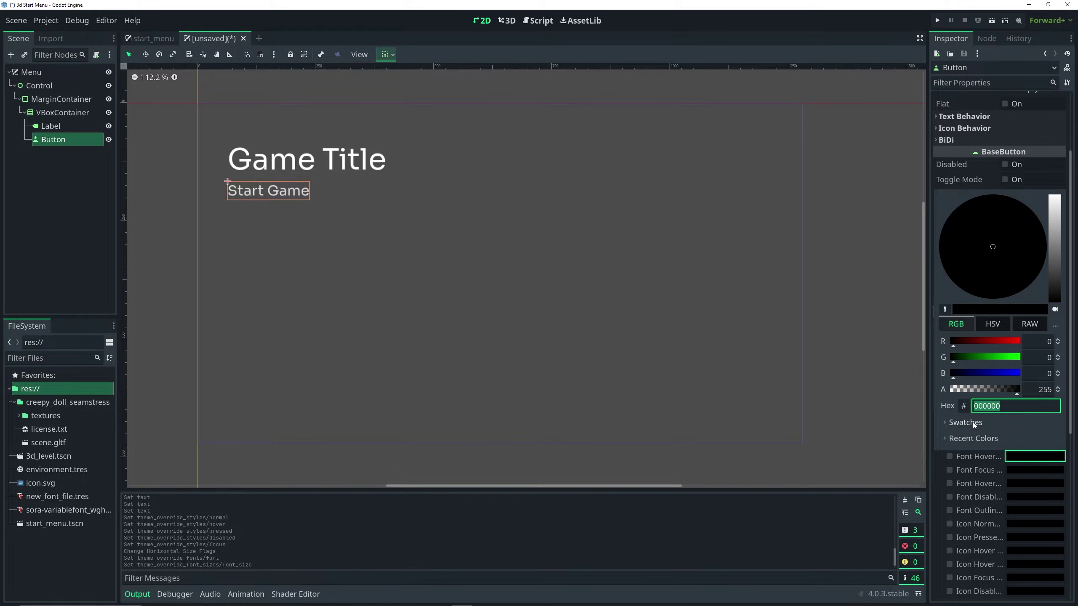
pyautogui.click(975, 439)
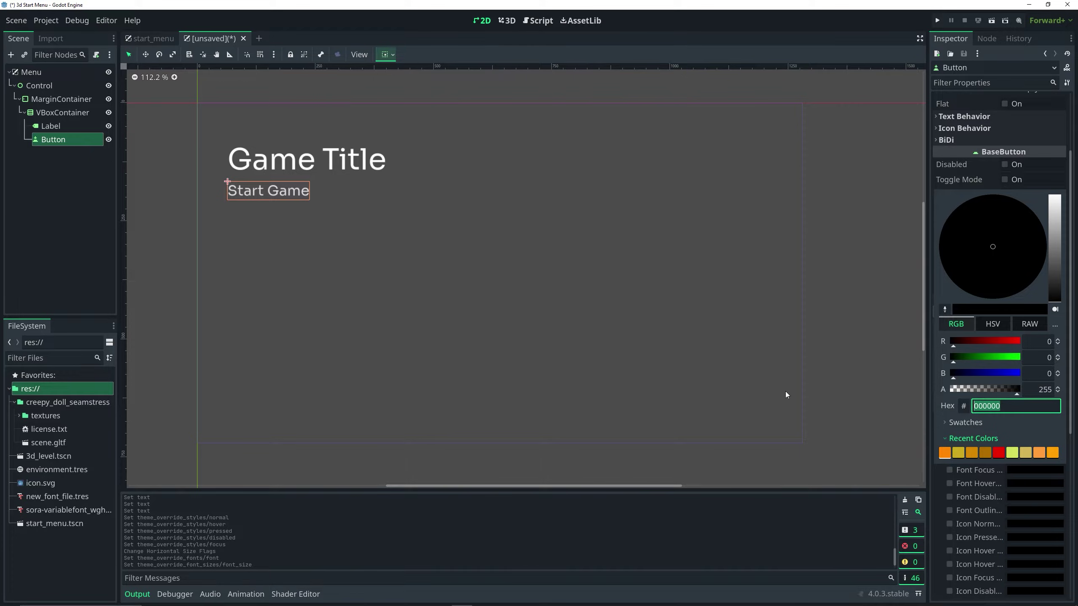
pyautogui.click(960, 452)
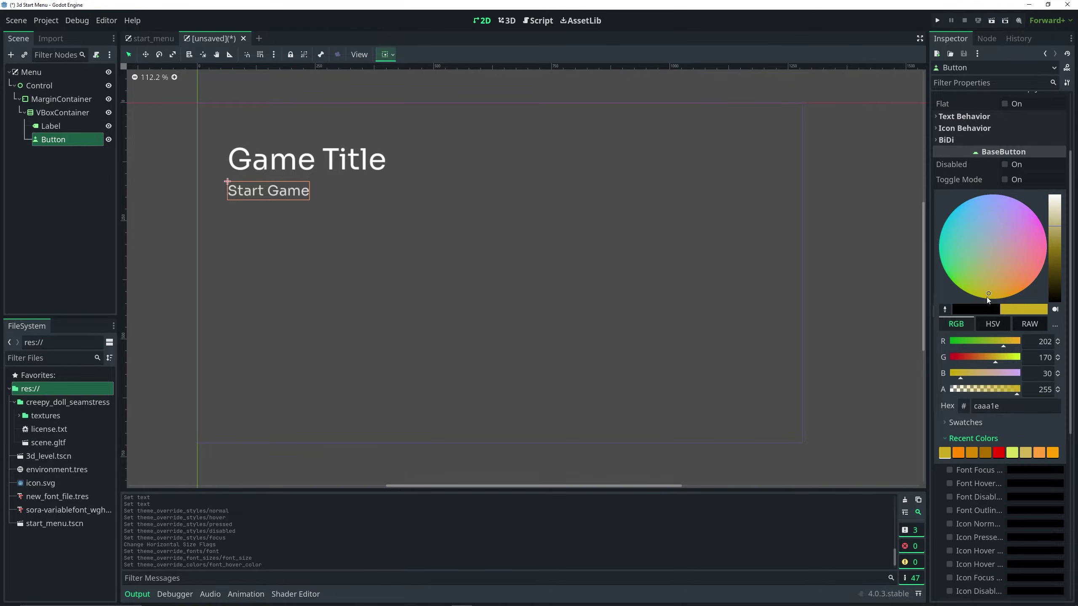
pyautogui.click(948, 482)
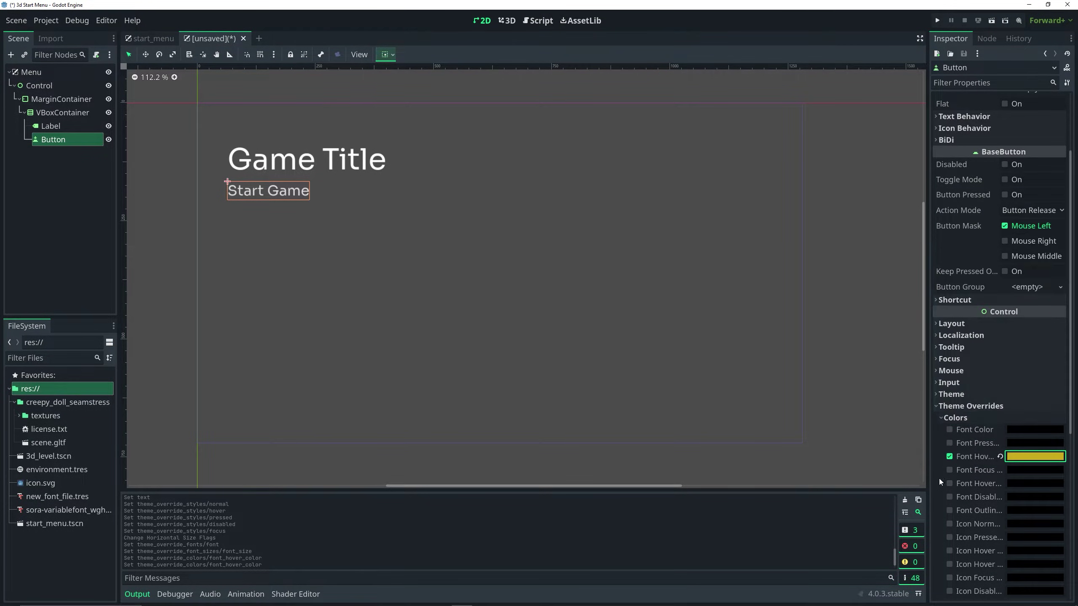
# Override the Start Game button's font pressed color with orange from the recent colors
pyautogui.click(1024, 443)
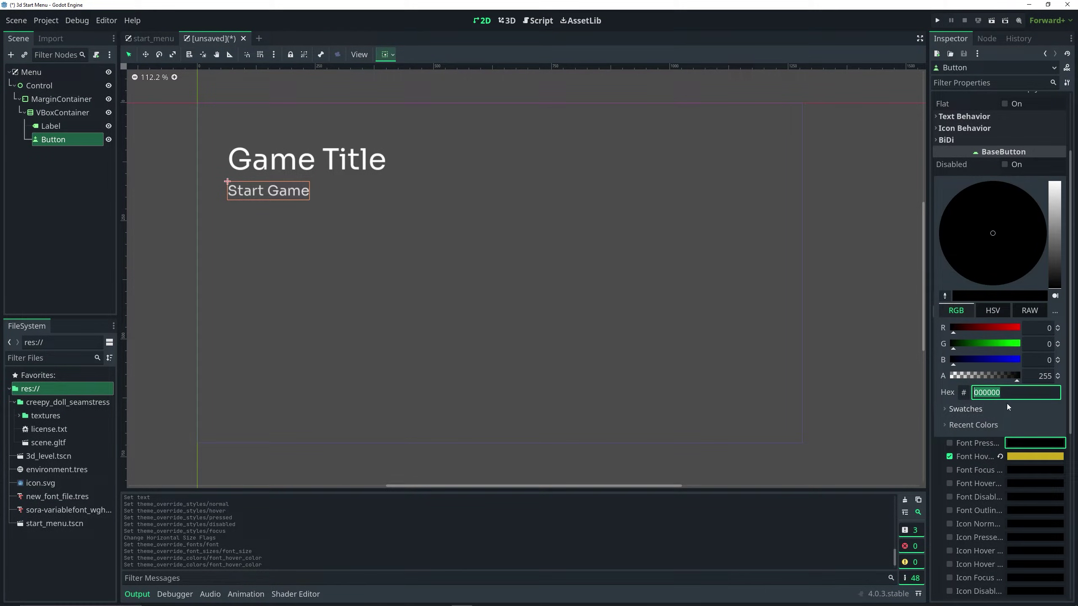
pyautogui.click(970, 425)
pyautogui.click(958, 439)
pyautogui.click(942, 458)
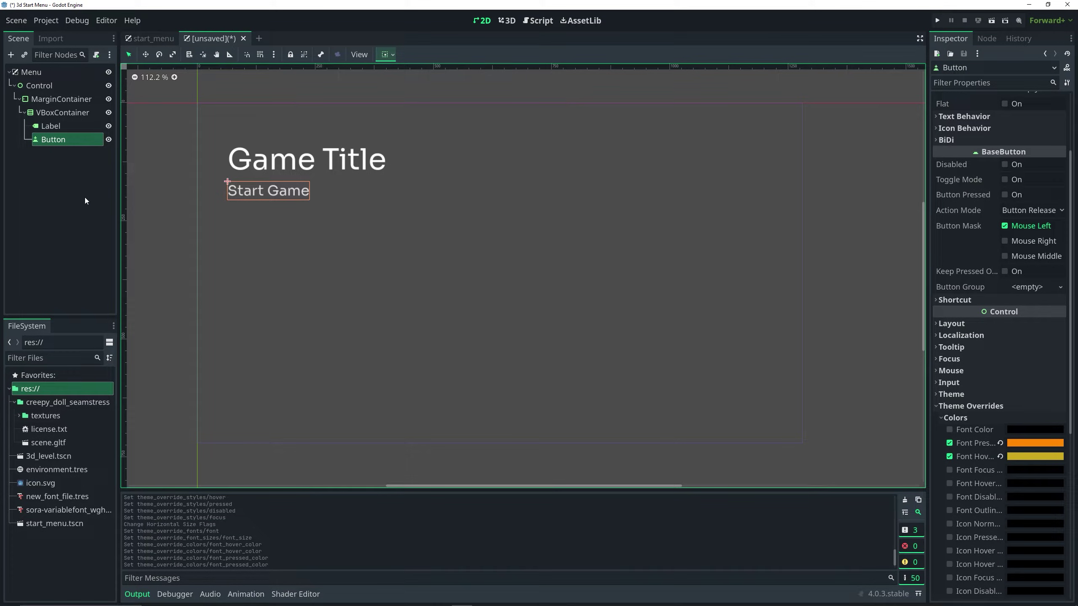
# Duplicate the Start Game button twice inside the VBoxContainer
pyautogui.click(75, 172)
pyautogui.click(60, 141)
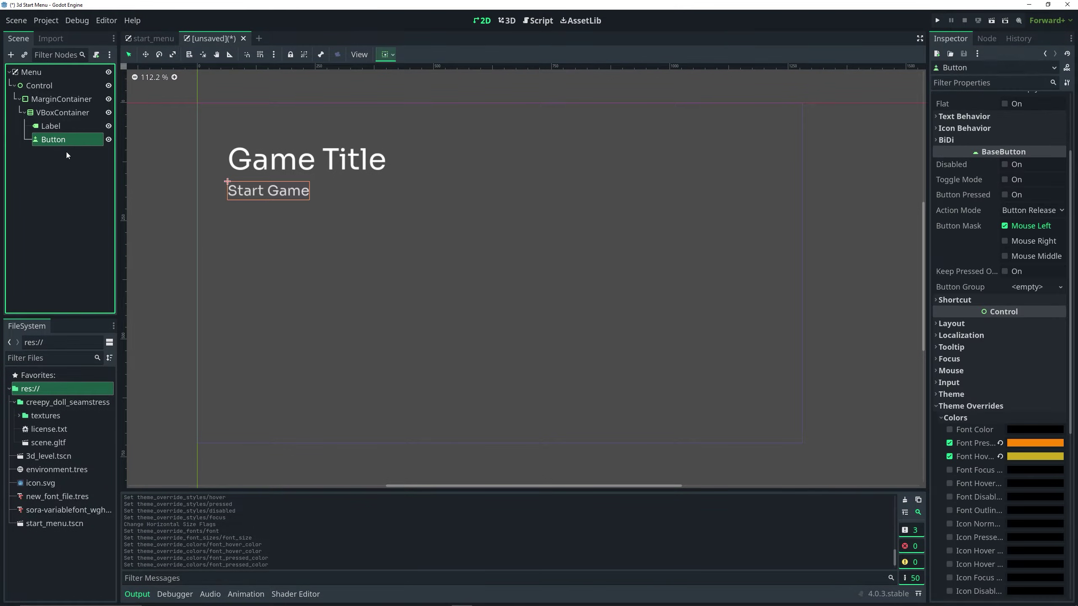
pyautogui.hotkey('ctrl', 'd')
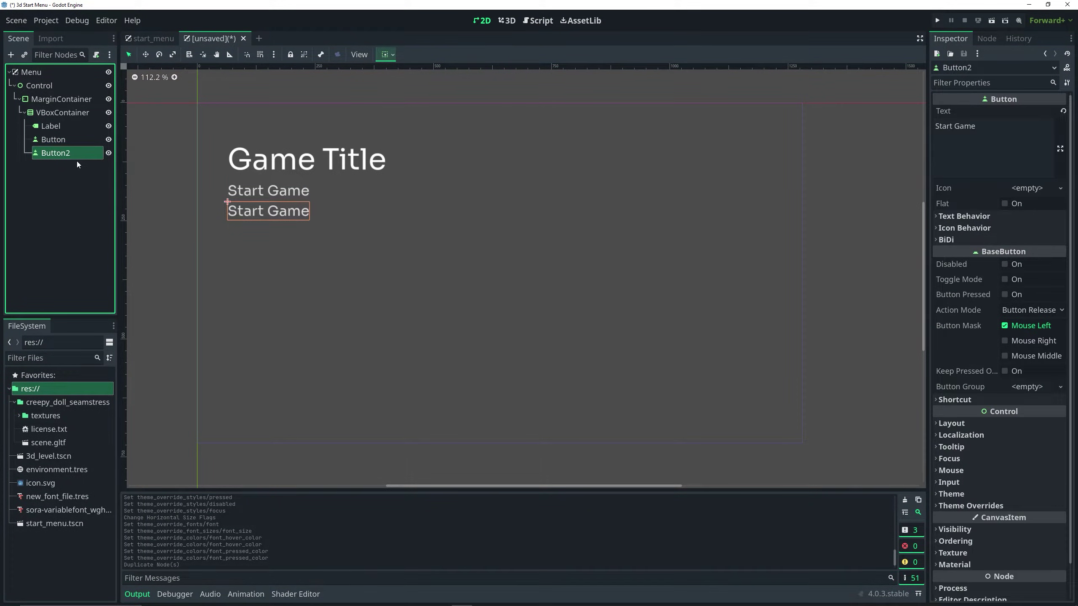
pyautogui.hotkey('ctrl', 'd')
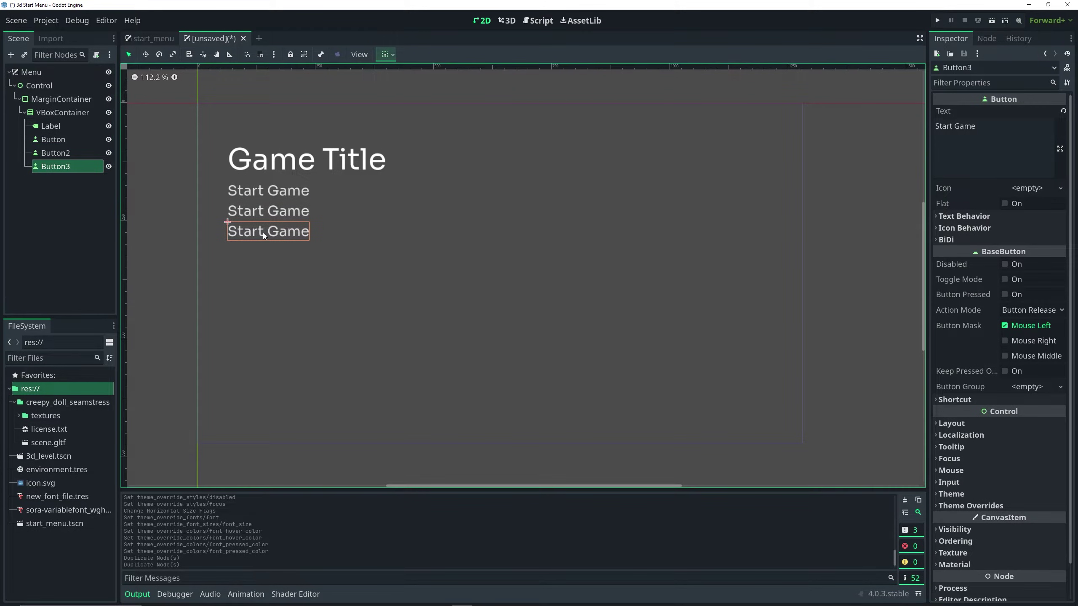
# Change the text of the second button, Button2, to "Settings"
pyautogui.click(77, 154)
pyautogui.moveTo(1022, 125); pyautogui.dragTo(849, 131)
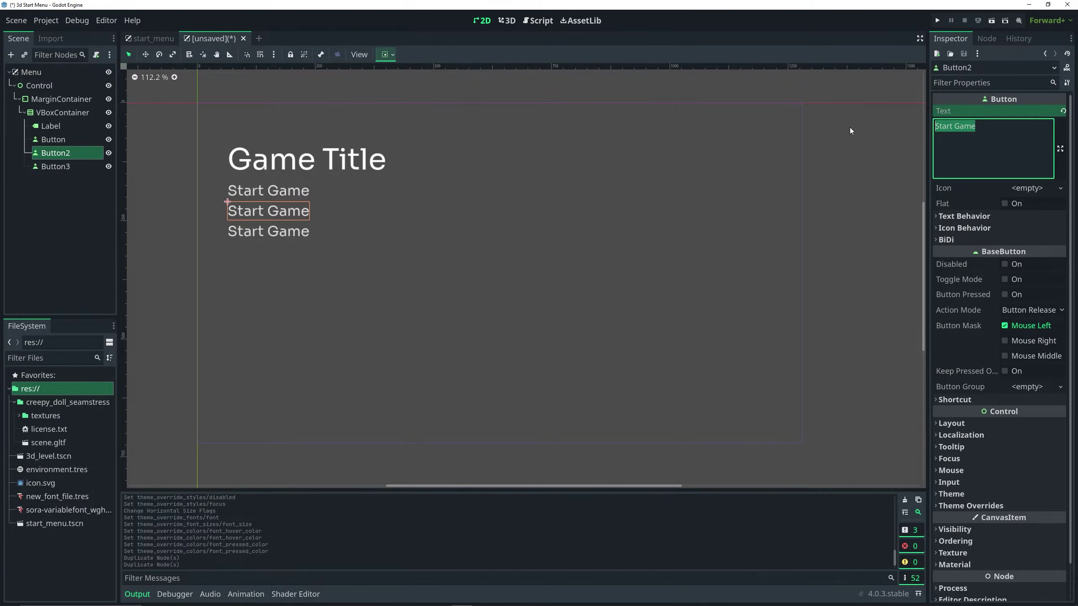
pyautogui.press('BackSpace')
pyautogui.write('ttings')
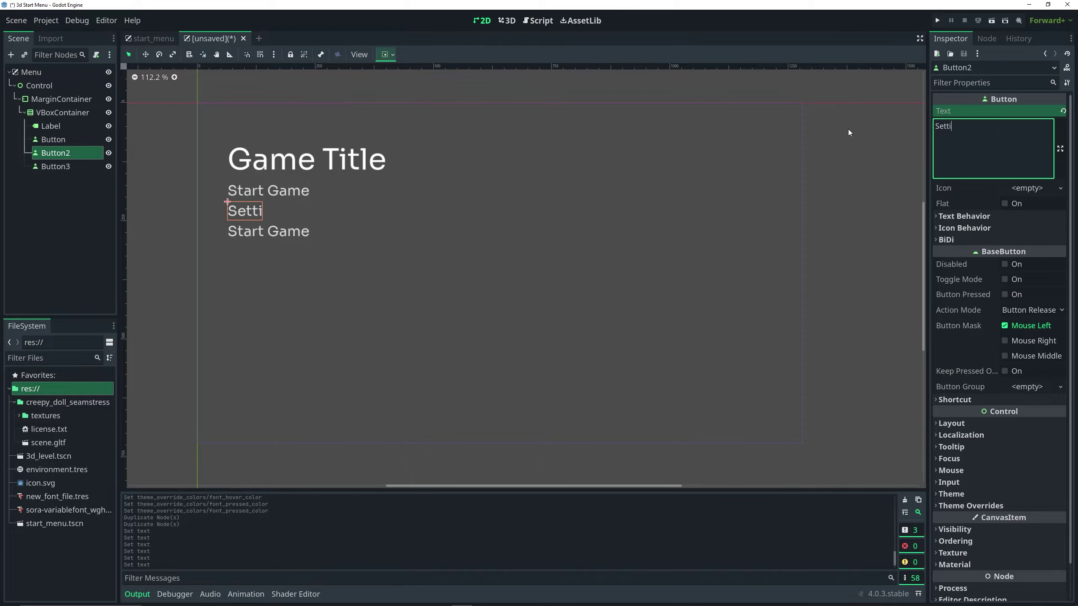
# Change the text of the third button, Button3, to "Quit"
pyautogui.click(280, 231)
pyautogui.moveTo(989, 138); pyautogui.dragTo(909, 131)
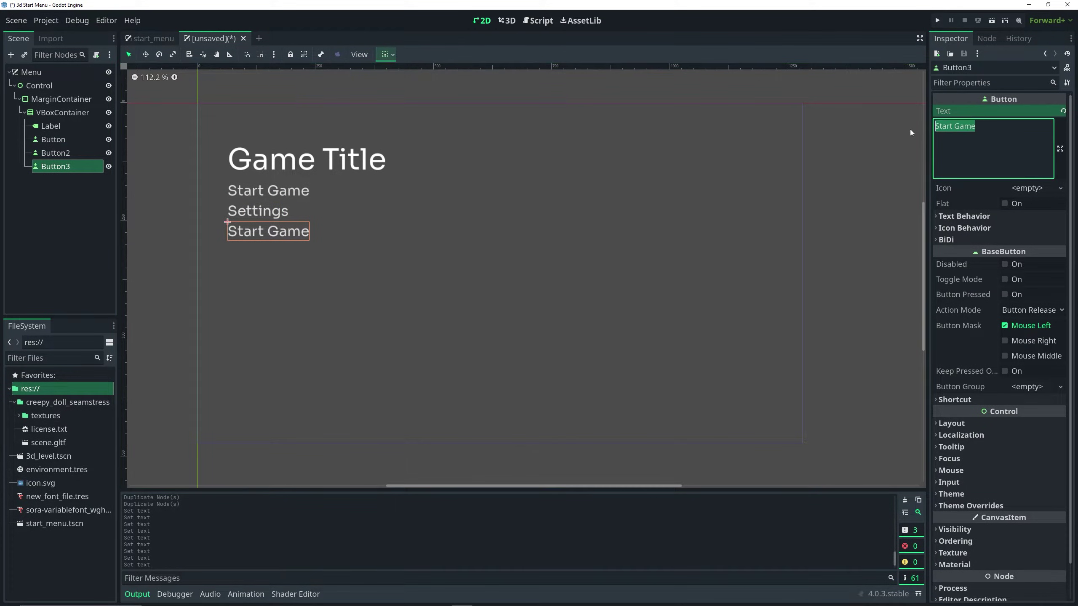
pyautogui.write('Quit')
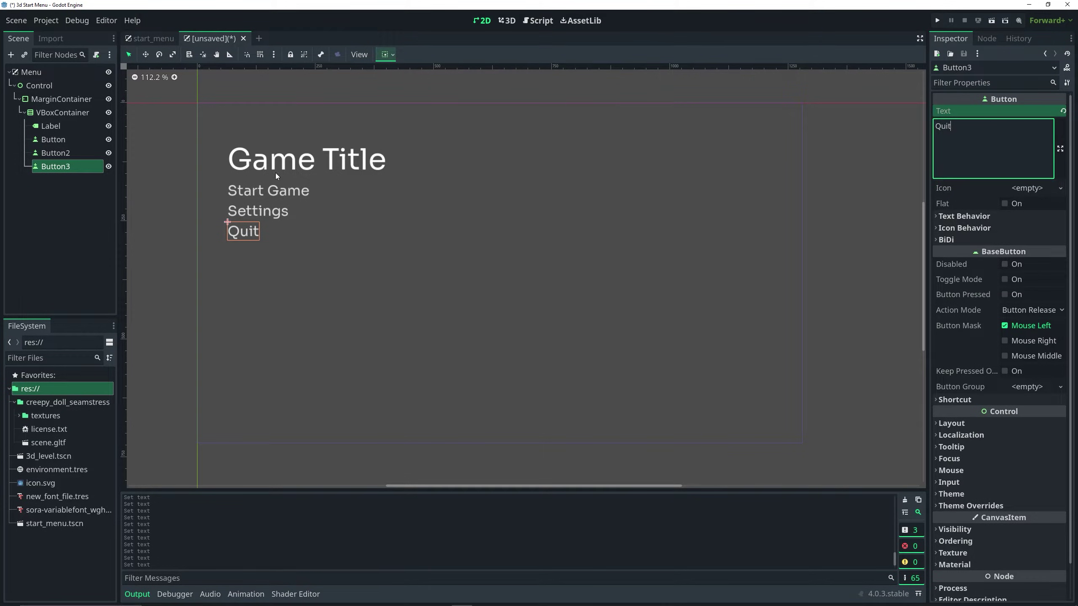
# Add a MarginContainer as a child of the VBoxContainer and place it between the Label and the first Button
pyautogui.click(103, 182)
pyautogui.click(69, 113)
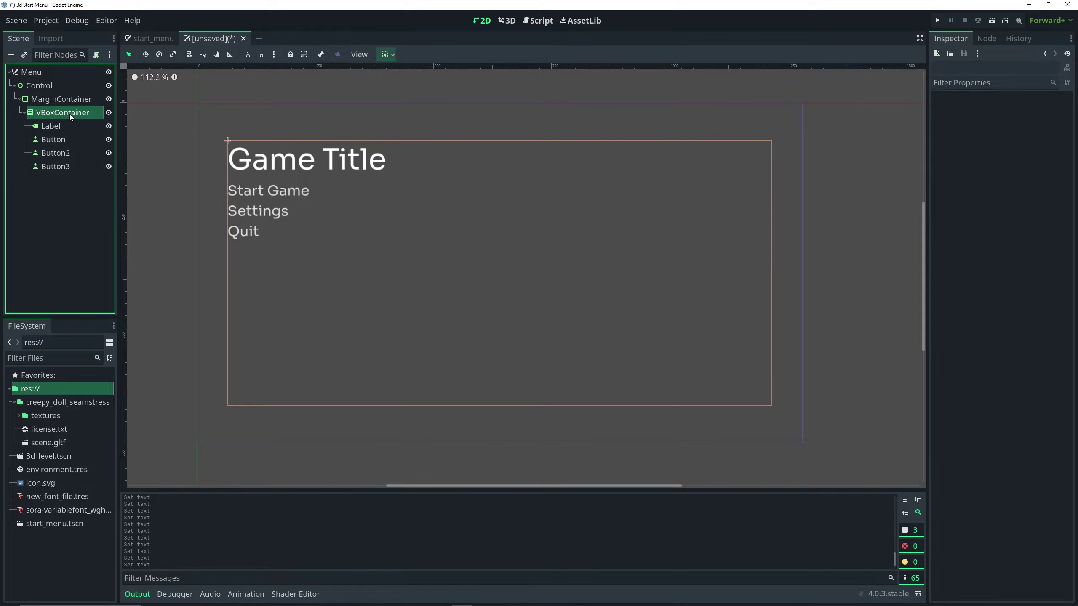
pyautogui.hotkey('ctrl', 'a')
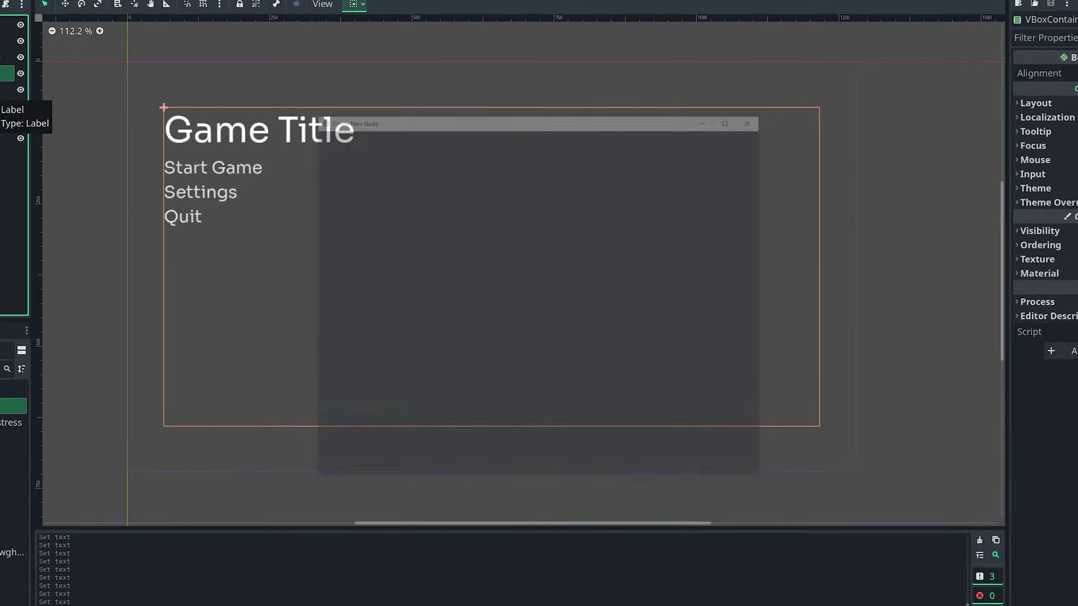
pyautogui.write('margin')
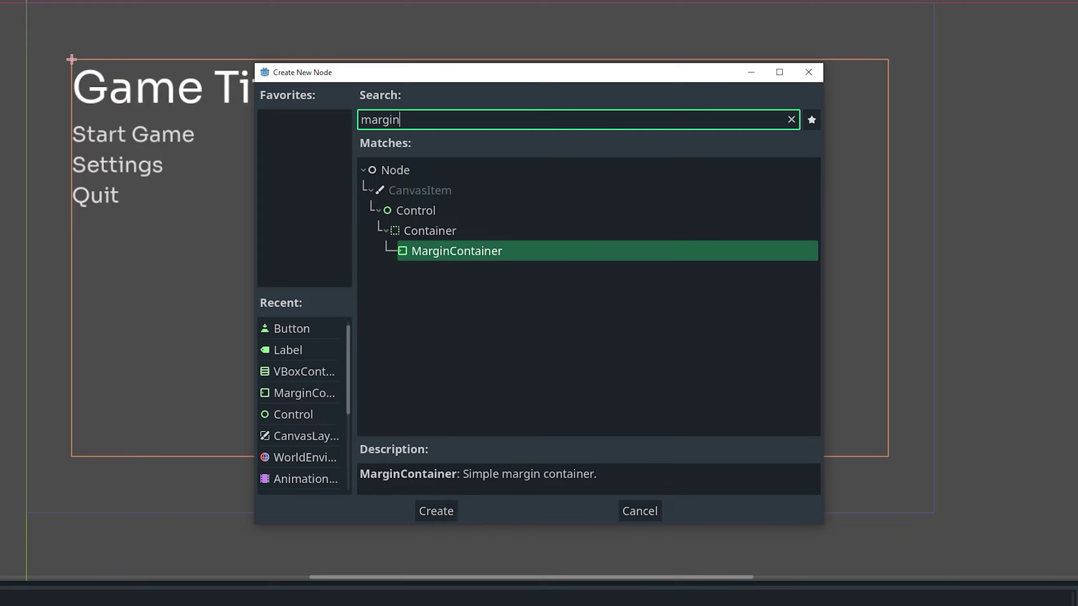
pyautogui.press('Return')
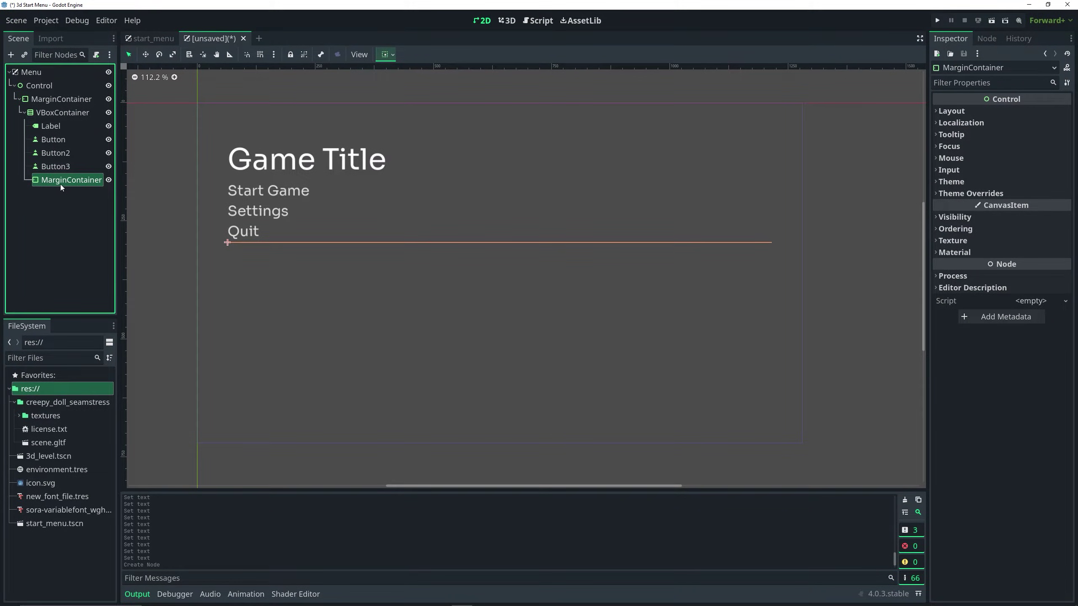
pyautogui.moveTo(61, 182); pyautogui.dragTo(62, 137)
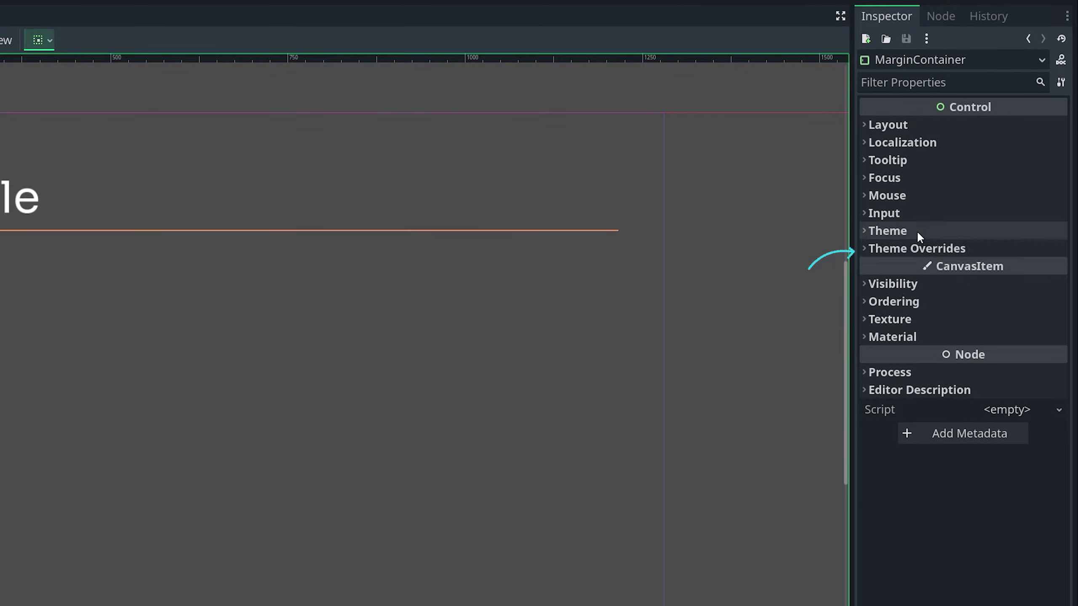
# Set the custom minimum height (y) of the MarginContainer between the title and the buttons to 80 px
pyautogui.click(924, 248)
pyautogui.click(924, 267)
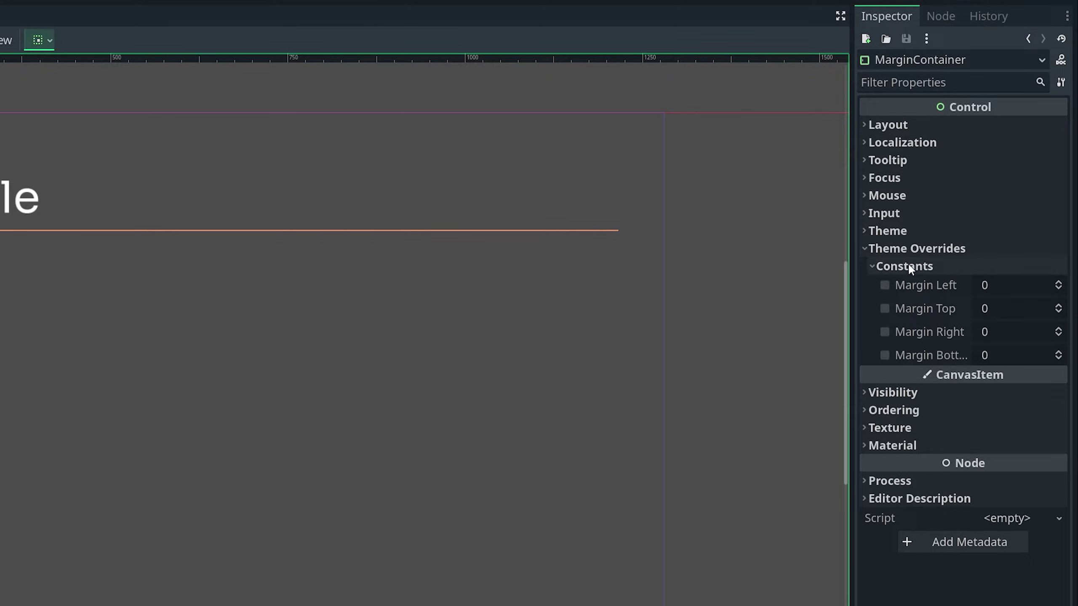
pyautogui.click(870, 248)
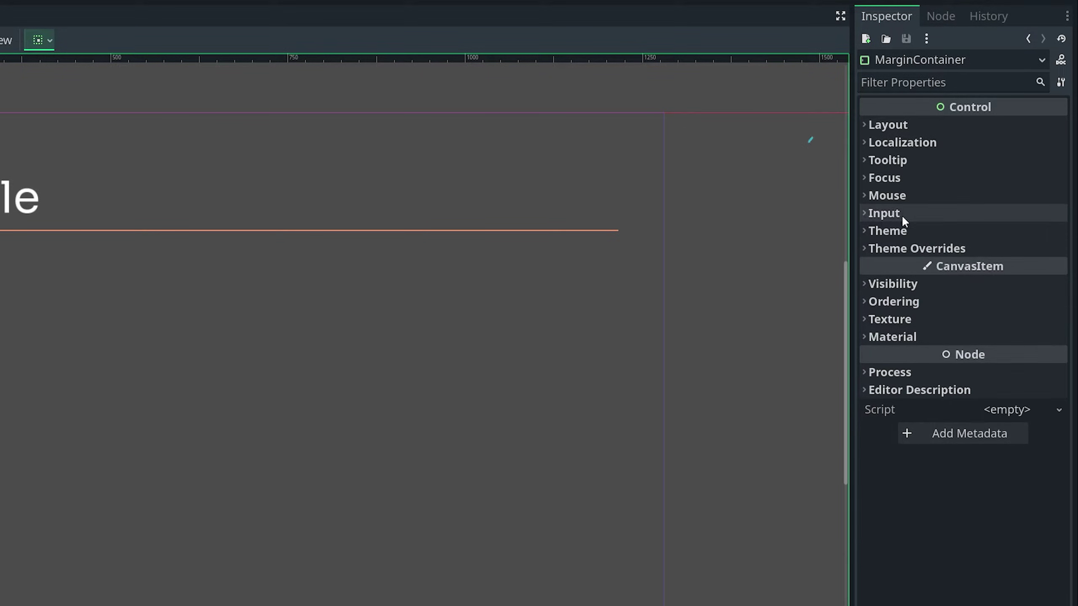
pyautogui.click(898, 124)
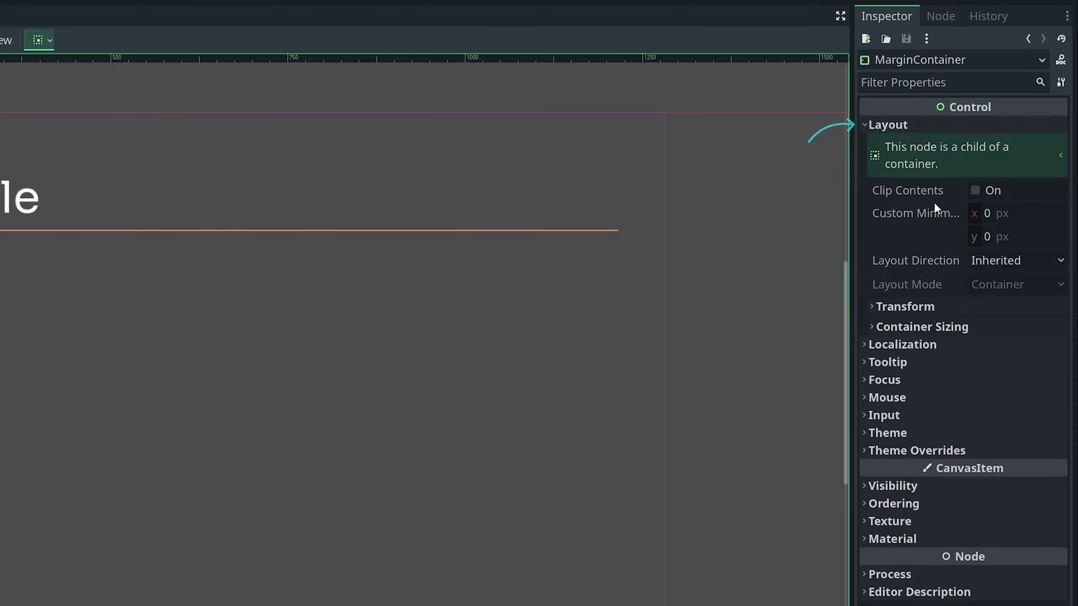
pyautogui.moveTo(925, 212)
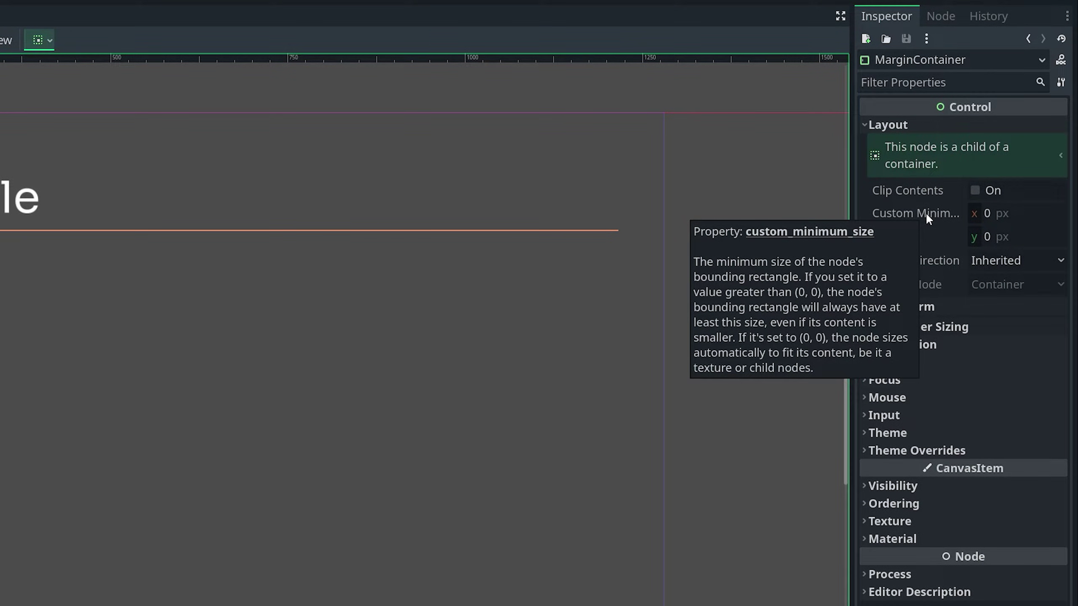
pyautogui.click(987, 236)
pyautogui.write('80')
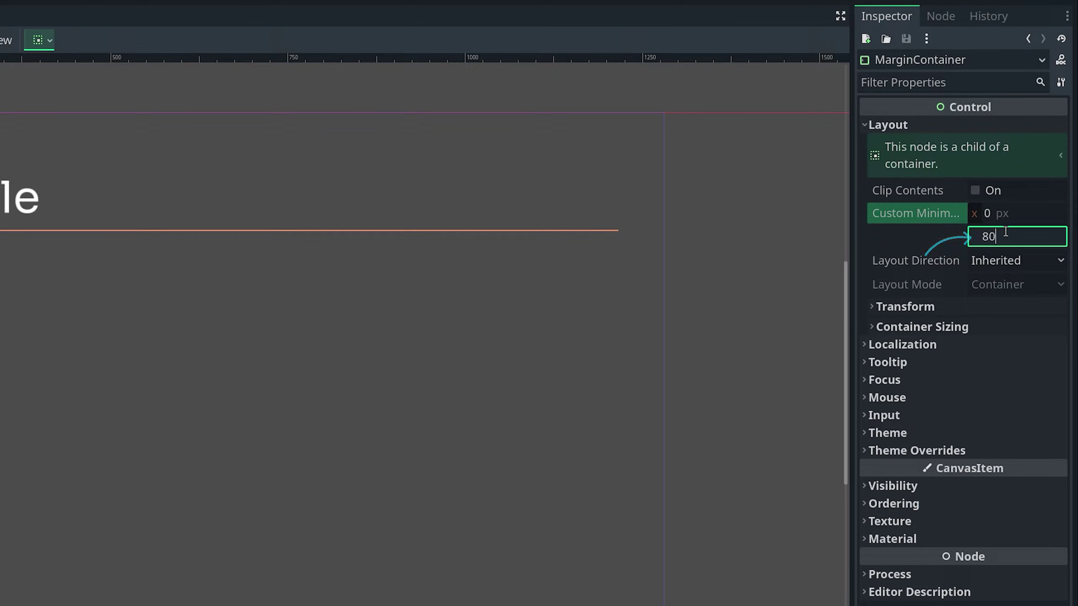
pyautogui.press('Return')
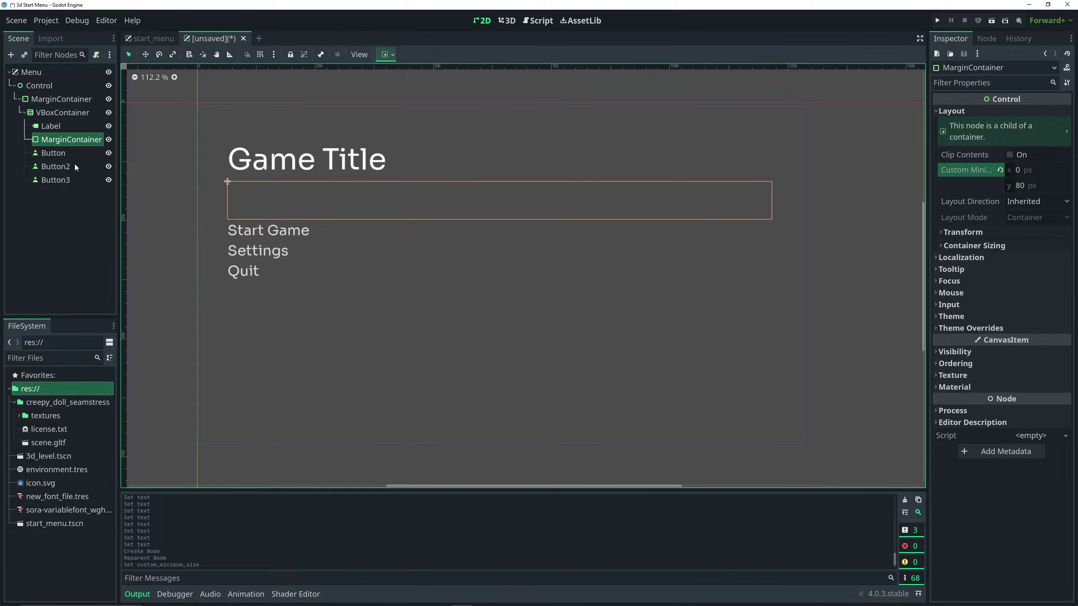
# Rename the Label node inside the VBoxContainer to GameTitle
pyautogui.click(55, 153)
pyautogui.click(60, 126)
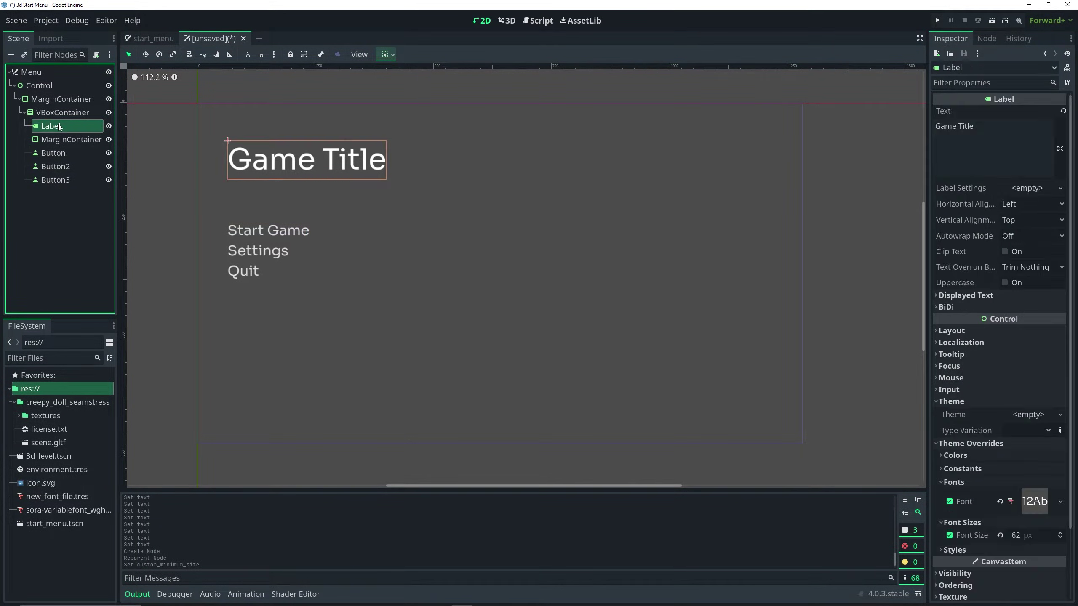
pyautogui.click(59, 126)
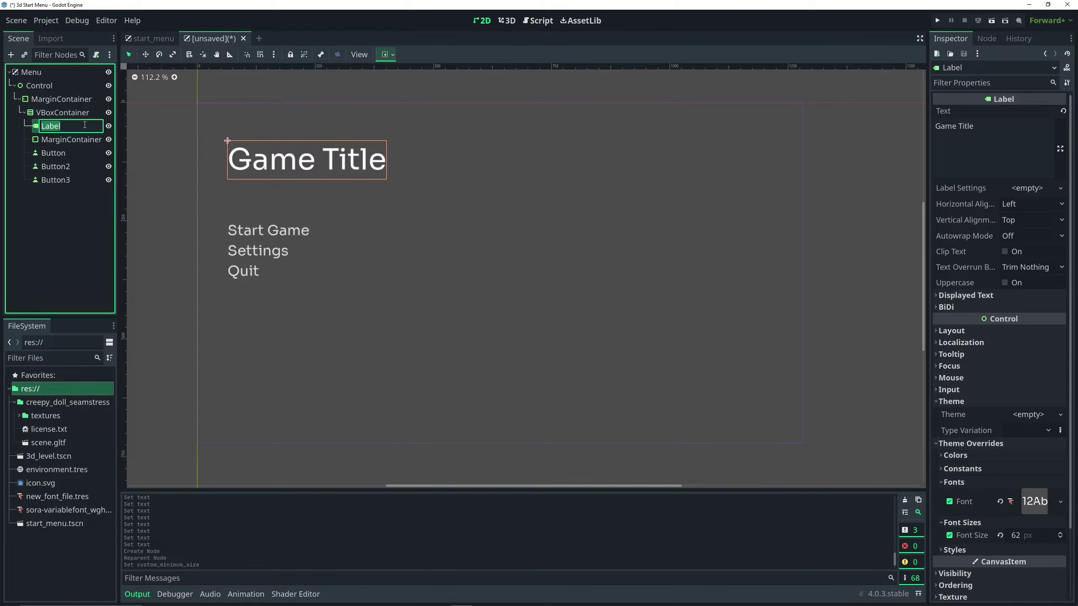
pyautogui.press('BackSpace')
pyautogui.write('GameTitle')
pyautogui.press('Return')
# Rename the first button node, which shows Start Game, to StartBtn
pyautogui.click(62, 154)
pyautogui.click(62, 156)
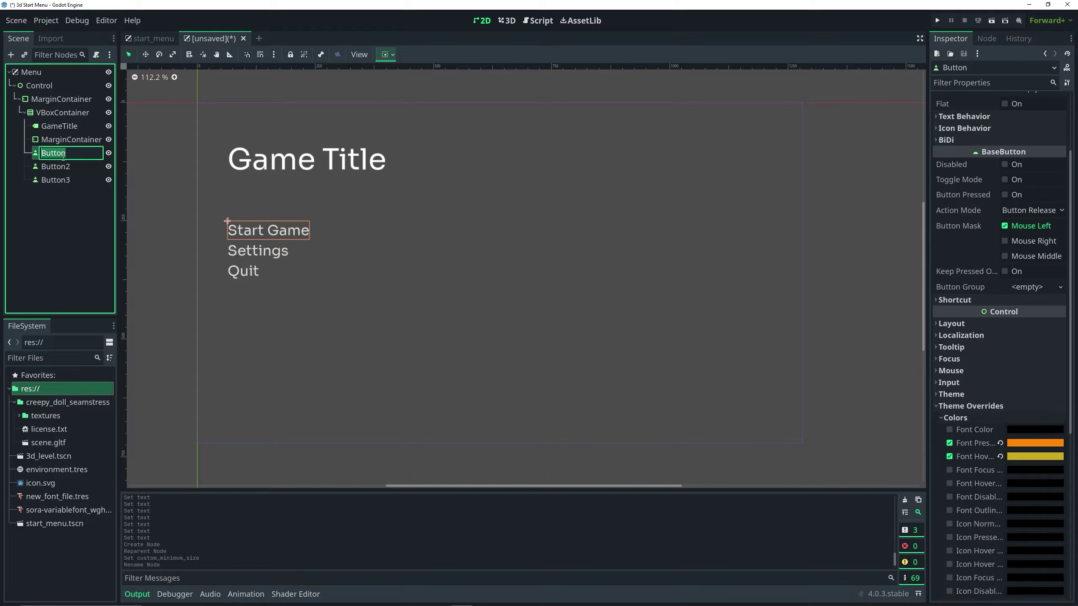
pyautogui.write('StartBtn')
pyautogui.press('Return')
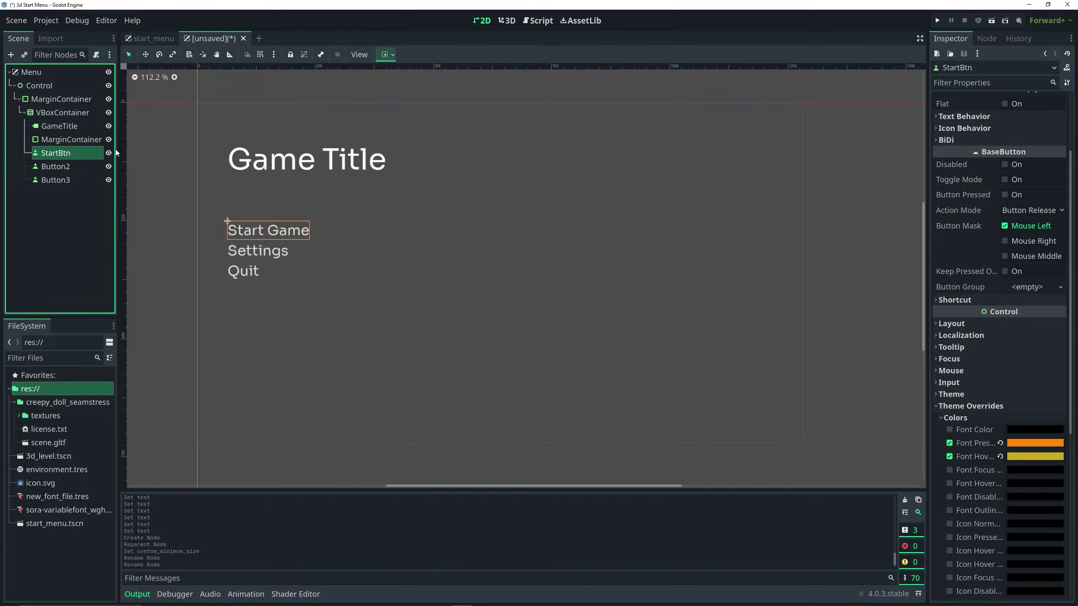
# Rename the Button2 node, which shows Settings, to SettingsBtn
pyautogui.doubleClick(59, 166)
pyautogui.write('S')
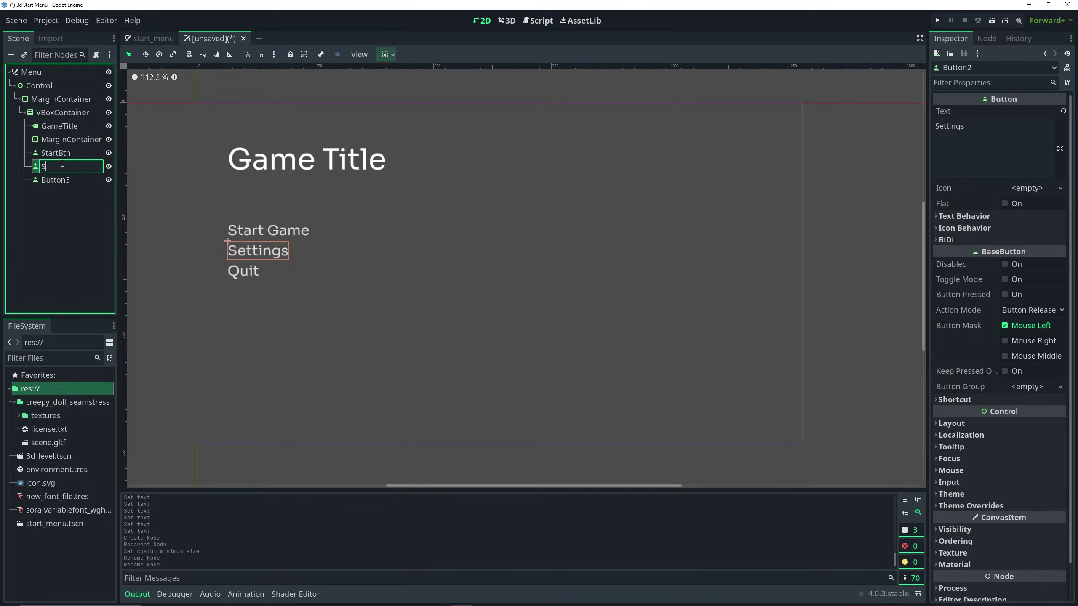
pyautogui.write('ettingsBtn')
pyautogui.press('Return')
# Rename the Button3 node, which shows Quit, to QuitBtn
pyautogui.click(61, 184)
pyautogui.doubleClick(61, 180)
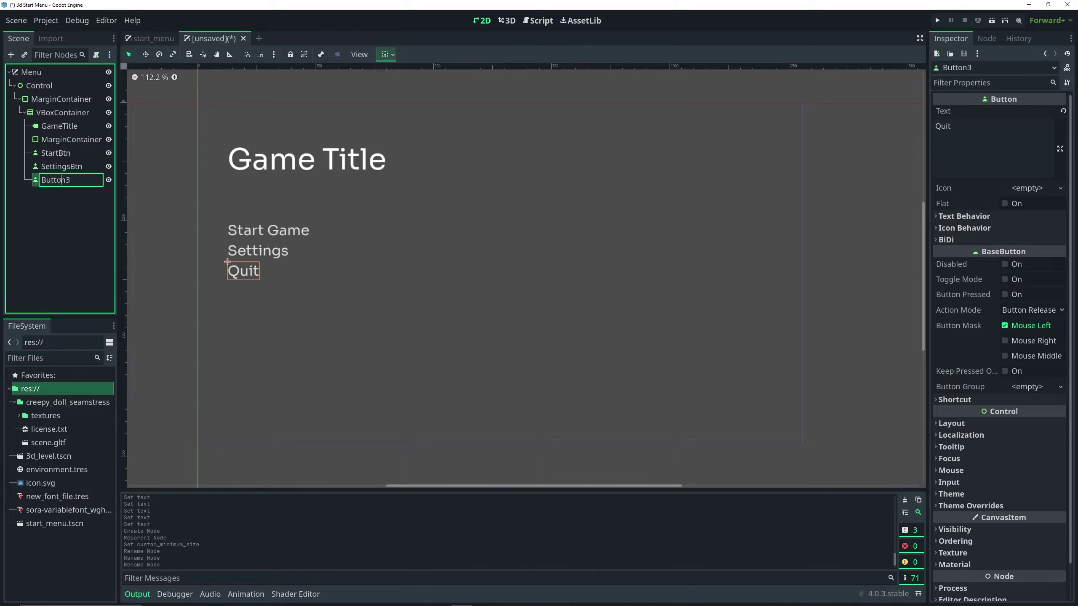
pyautogui.press('BackSpace')
pyautogui.write('QuitBtn')
pyautogui.press('Return')
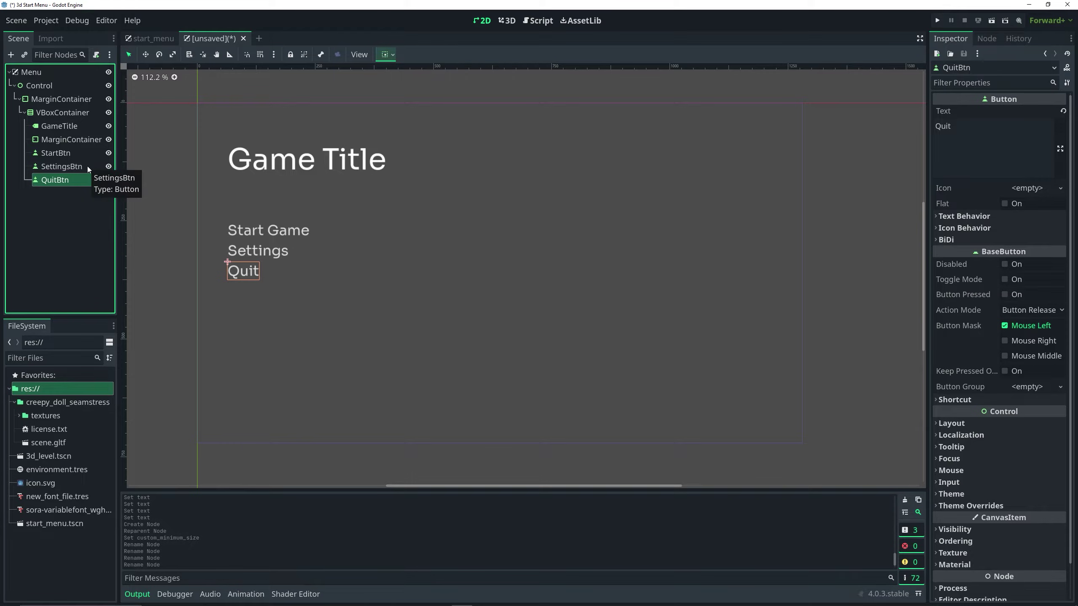
pyautogui.click(66, 233)
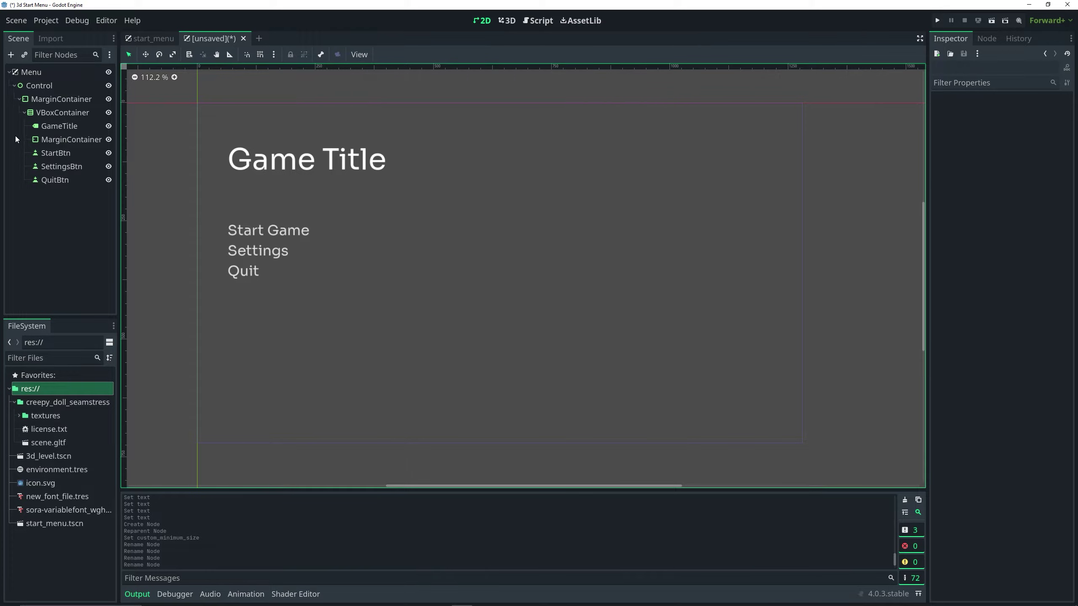
# Add a Node3D as a child of the Menu root node and rename it Background
pyautogui.click(46, 76)
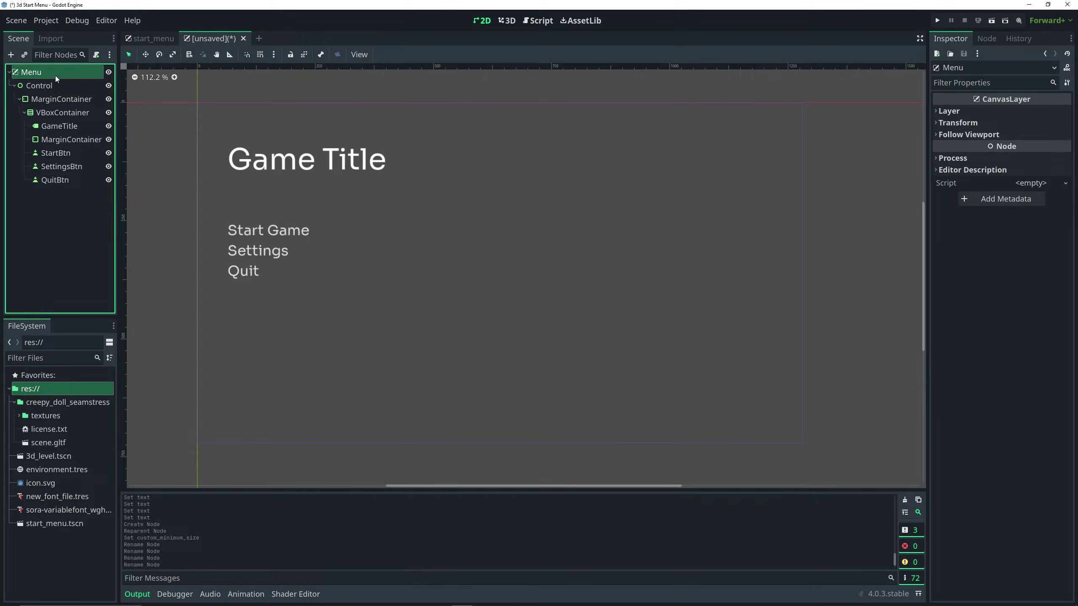
pyautogui.hotkey('ctrl', 'a')
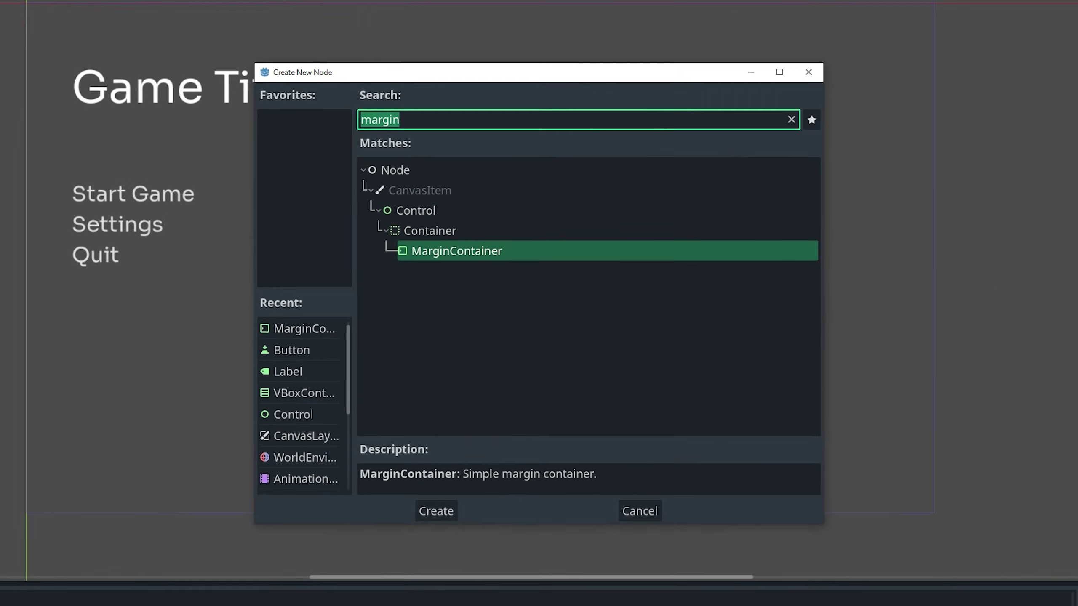
pyautogui.write('node')
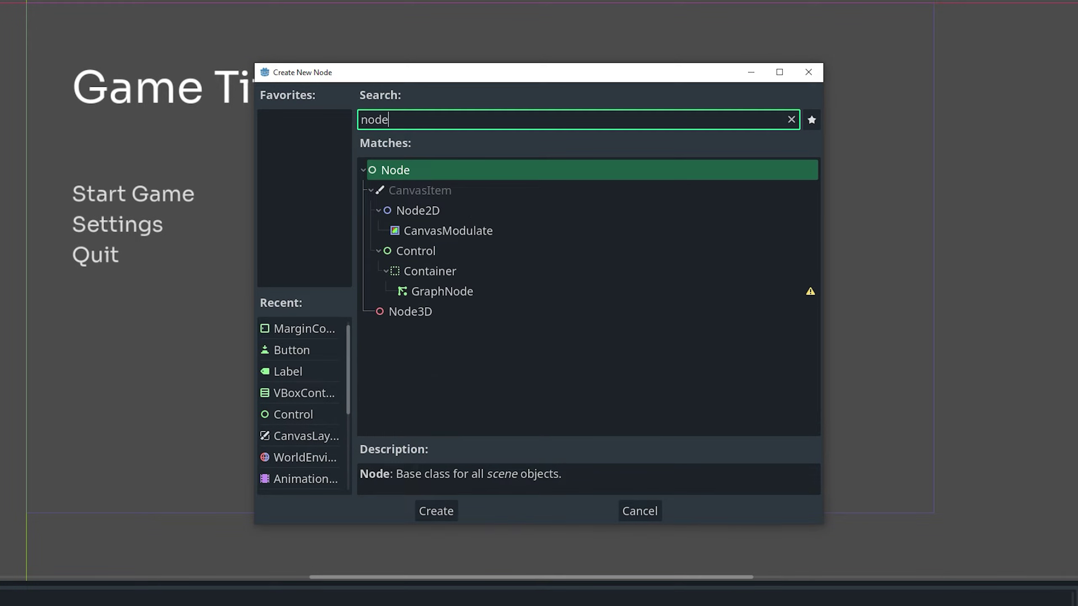
pyautogui.doubleClick(431, 311)
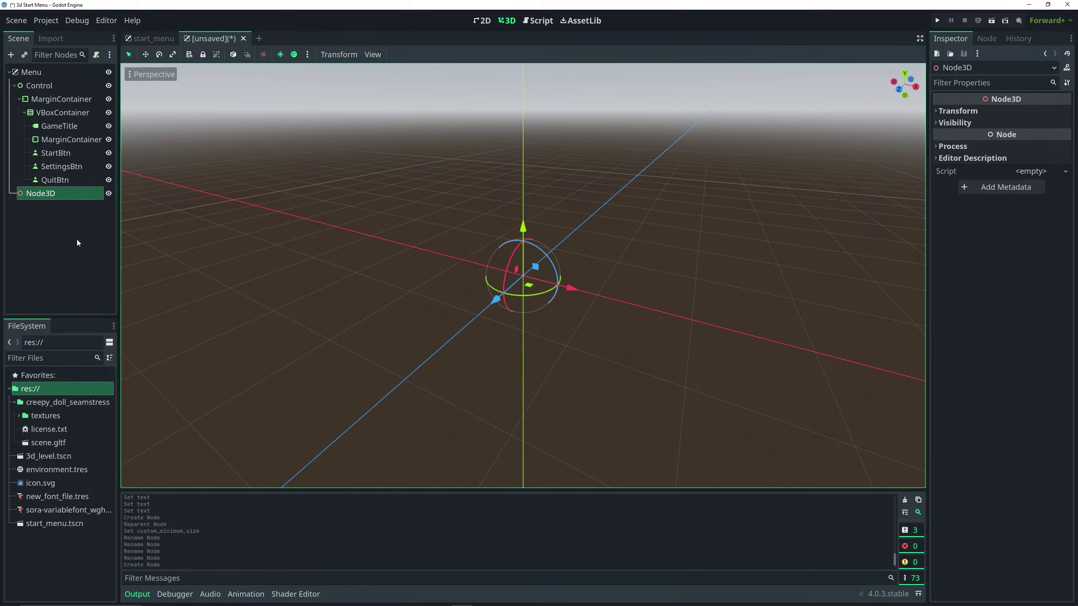
pyautogui.doubleClick(54, 193)
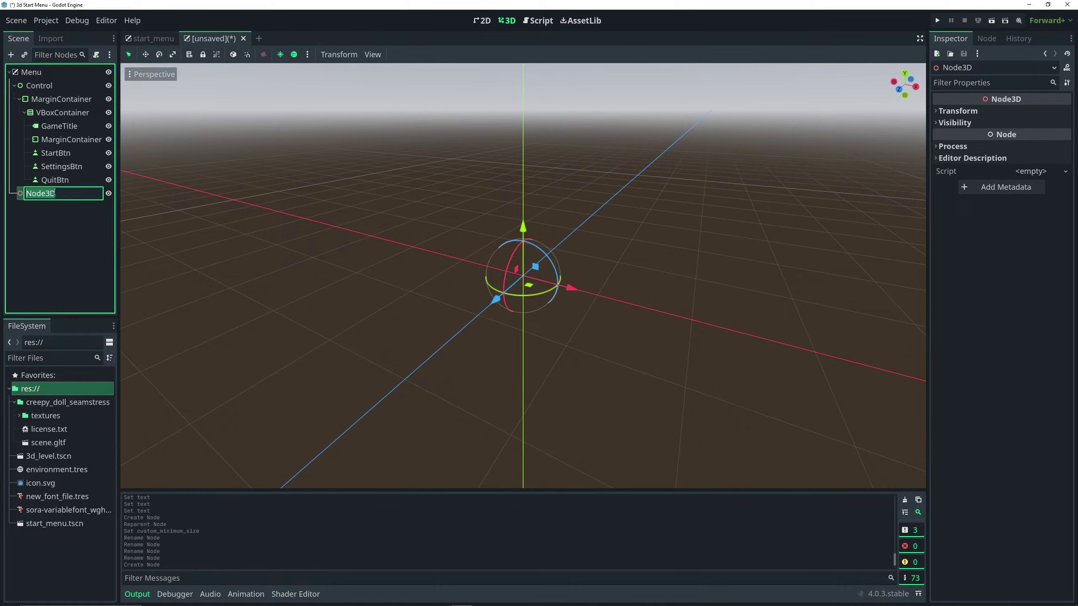
pyautogui.write('Background')
pyautogui.press('Return')
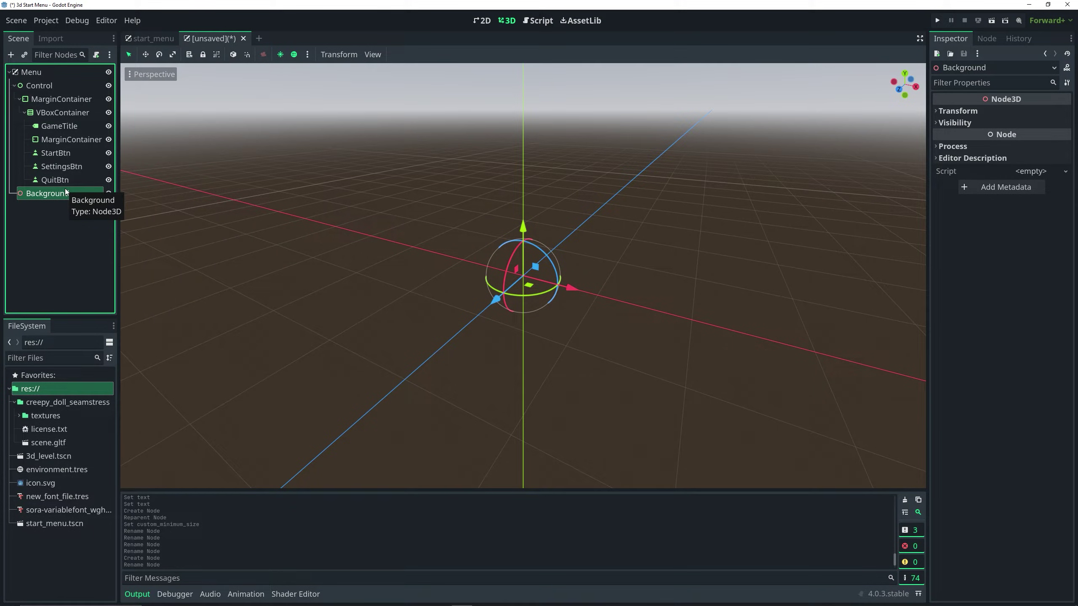
# Instantiate the 3d_level.tscn scene as a child of the Background node
pyautogui.moveTo(488, 269); pyautogui.dragTo(560, 267, button='middle')
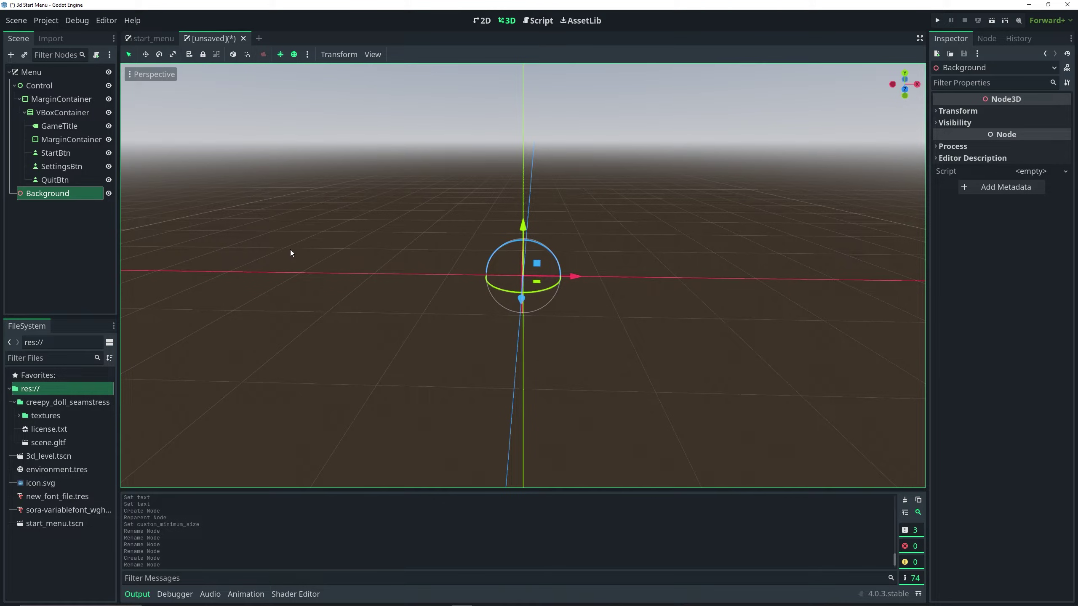
pyautogui.hotkey('ctrl', 'shift', 'a')
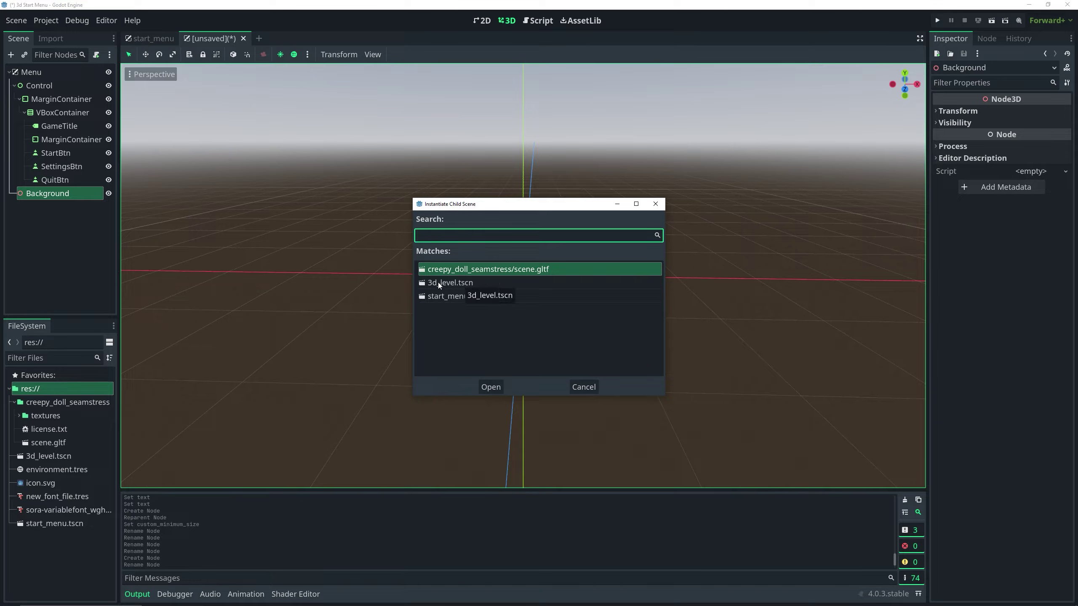
pyautogui.doubleClick(450, 284)
pyautogui.moveTo(580, 290); pyautogui.dragTo(628, 291, button='middle')
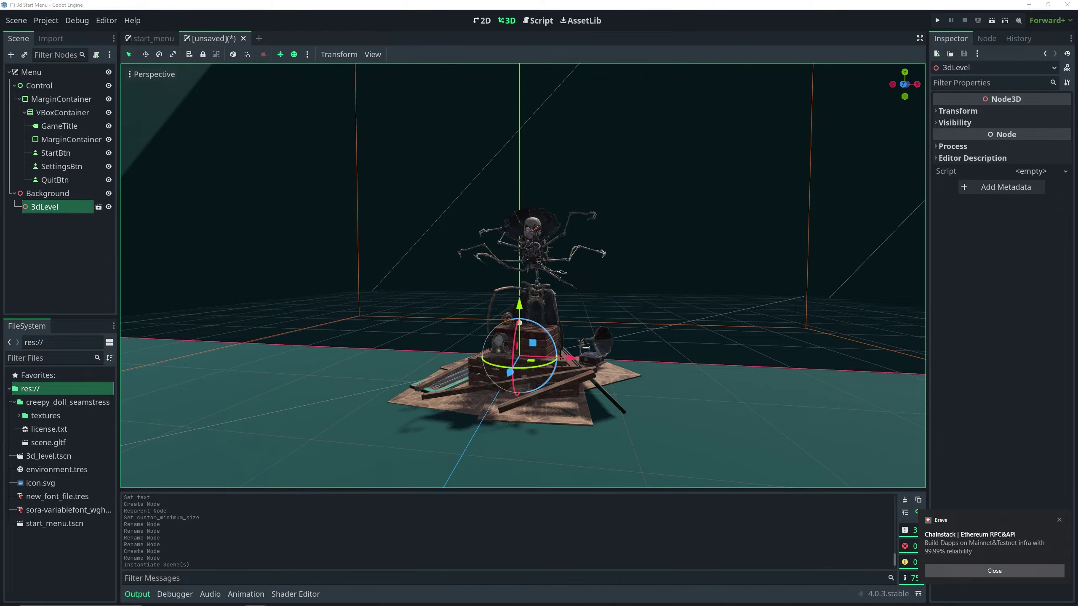
pyautogui.click(1030, 572)
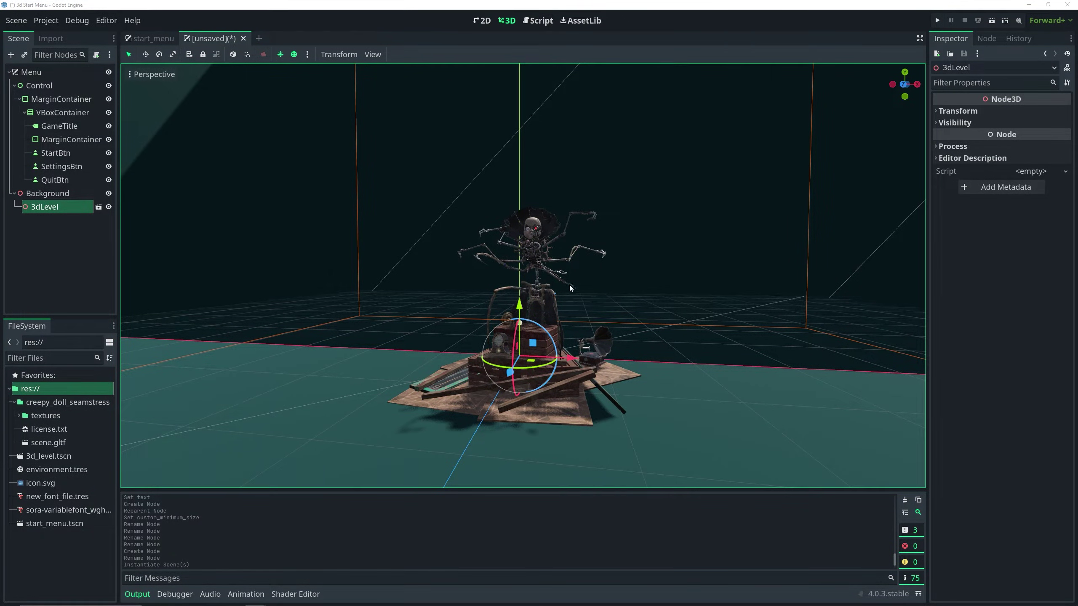
pyautogui.moveTo(639, 362); pyautogui.dragTo(674, 366, button='middle')
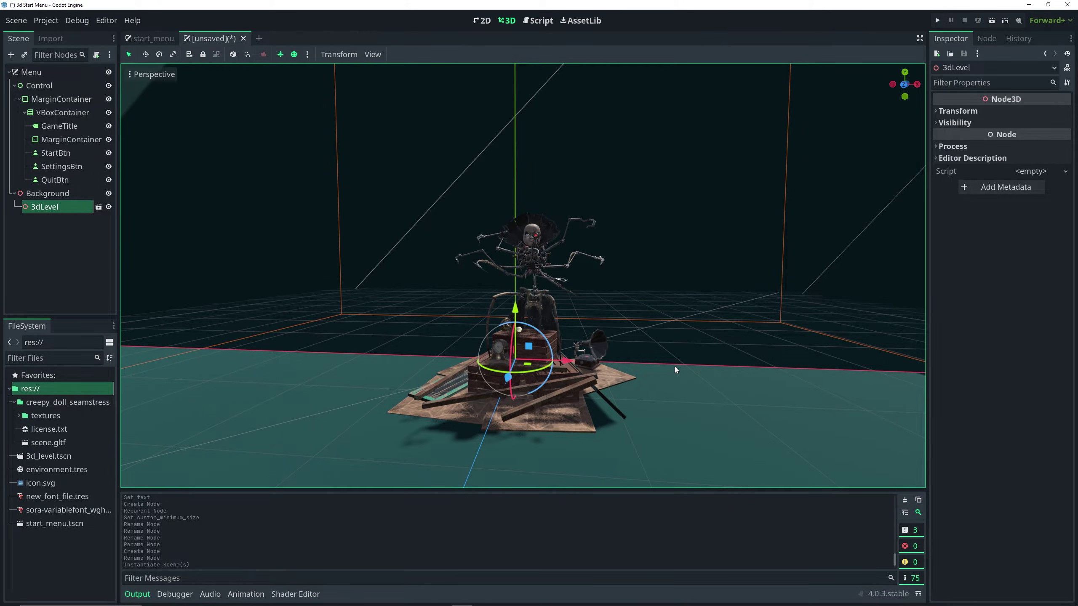
pyautogui.moveTo(609, 301); pyautogui.dragTo(576, 319, button='middle')
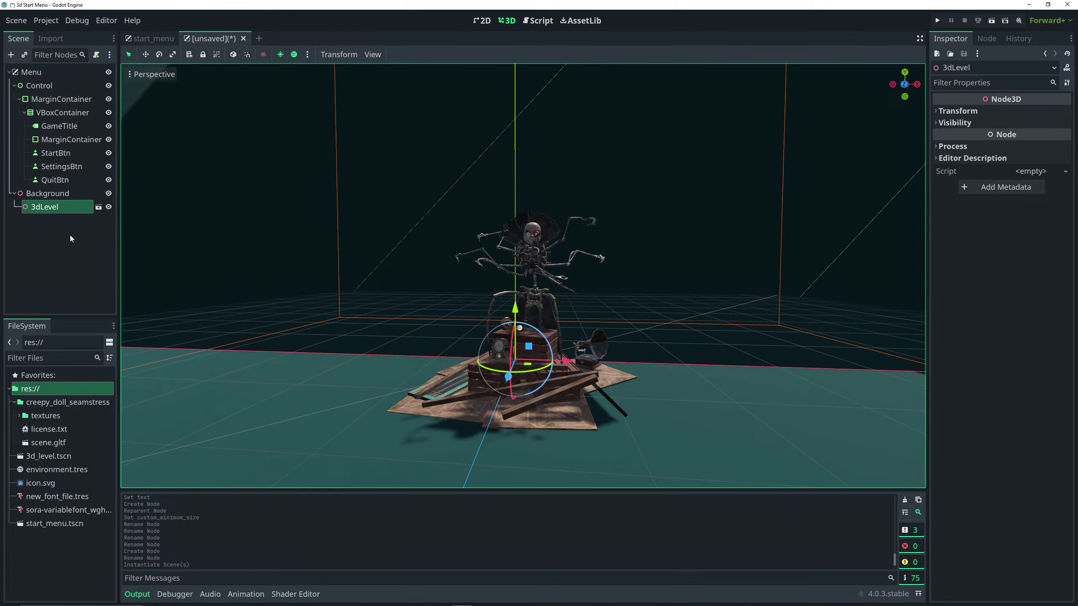
pyautogui.moveTo(734, 298); pyautogui.dragTo(611, 289, button='middle')
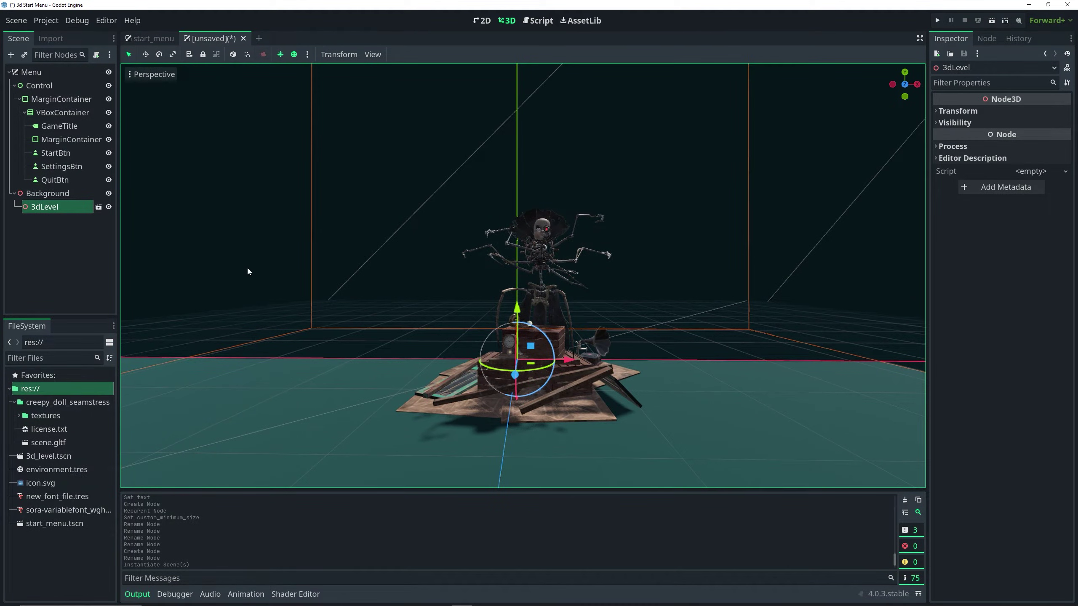
pyautogui.click(65, 85)
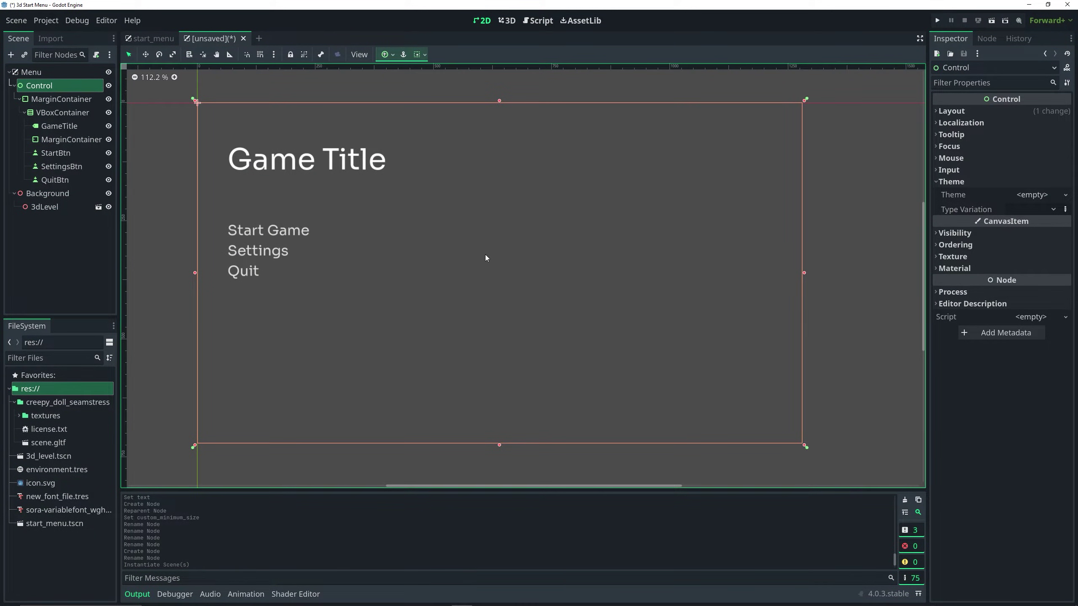
# Add a SubViewportContainer node as a child of the Background node
pyautogui.click(60, 194)
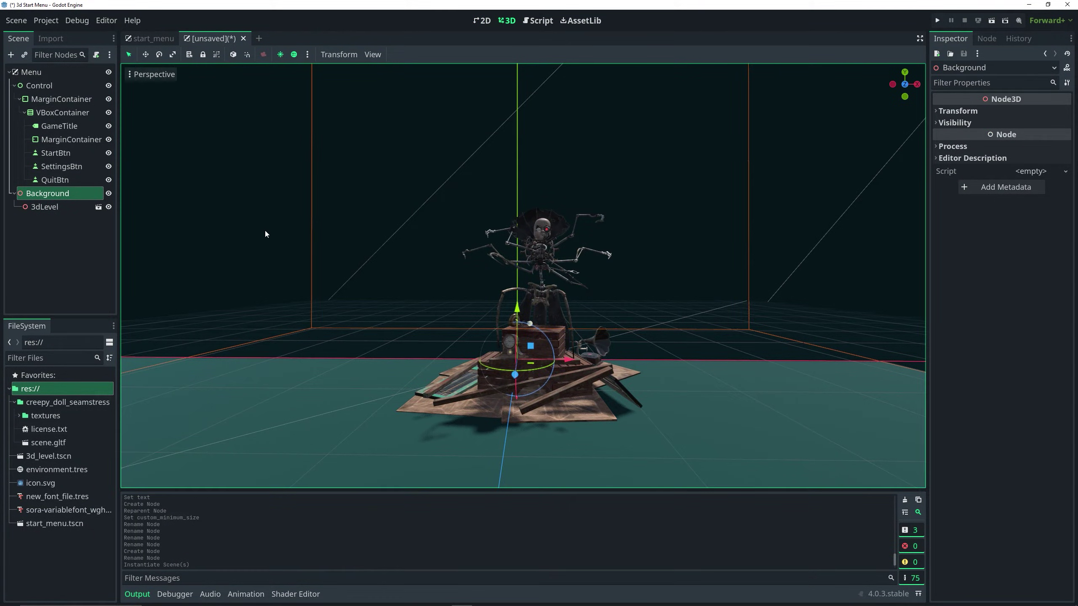
pyautogui.hotkey('ctrl', 'a')
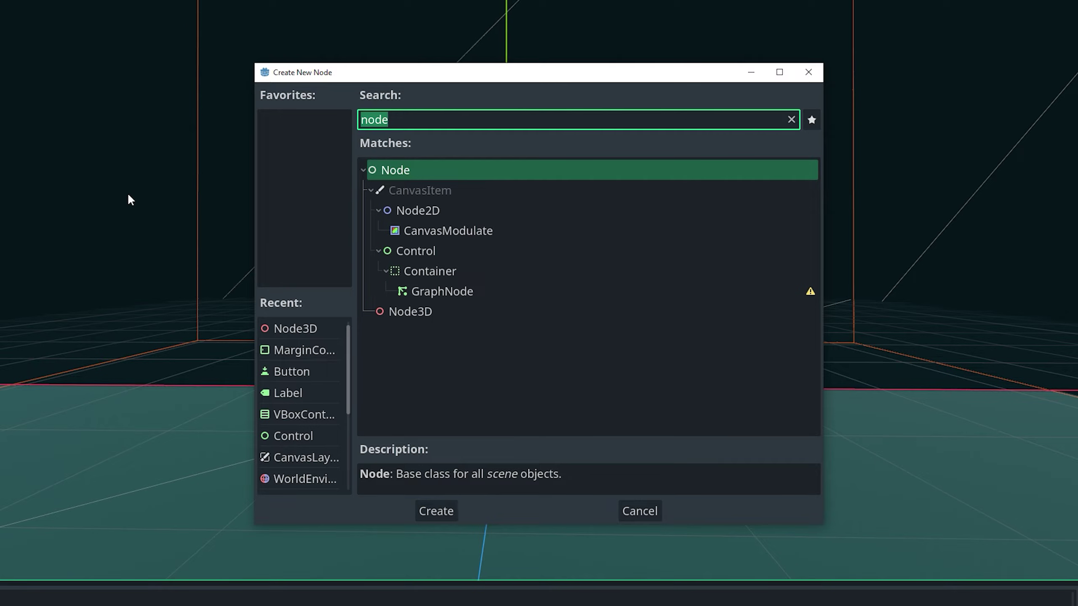
pyautogui.write('vi')
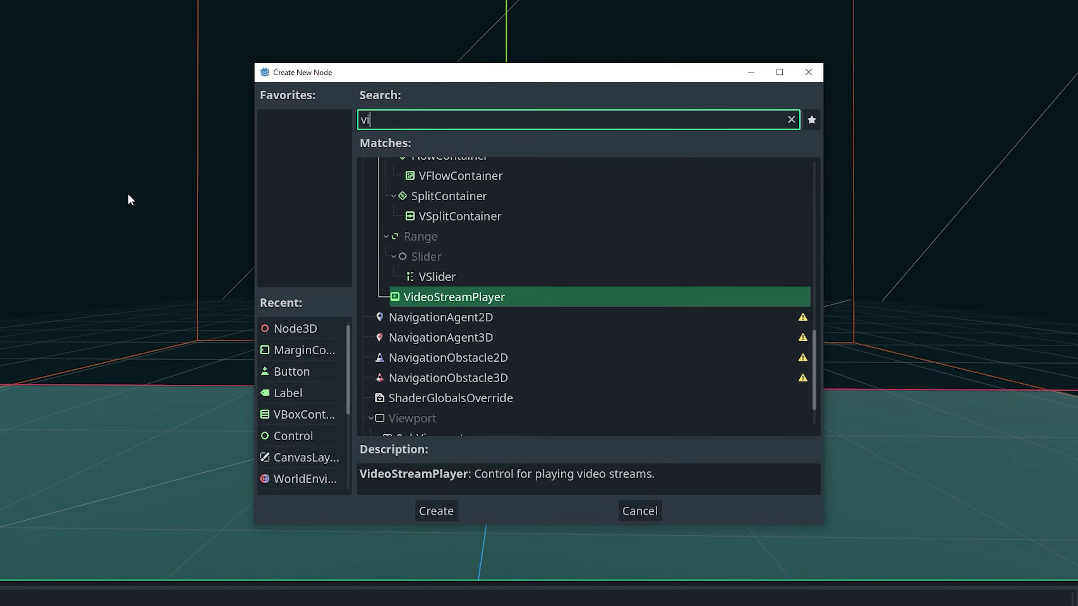
pyautogui.write('ew')
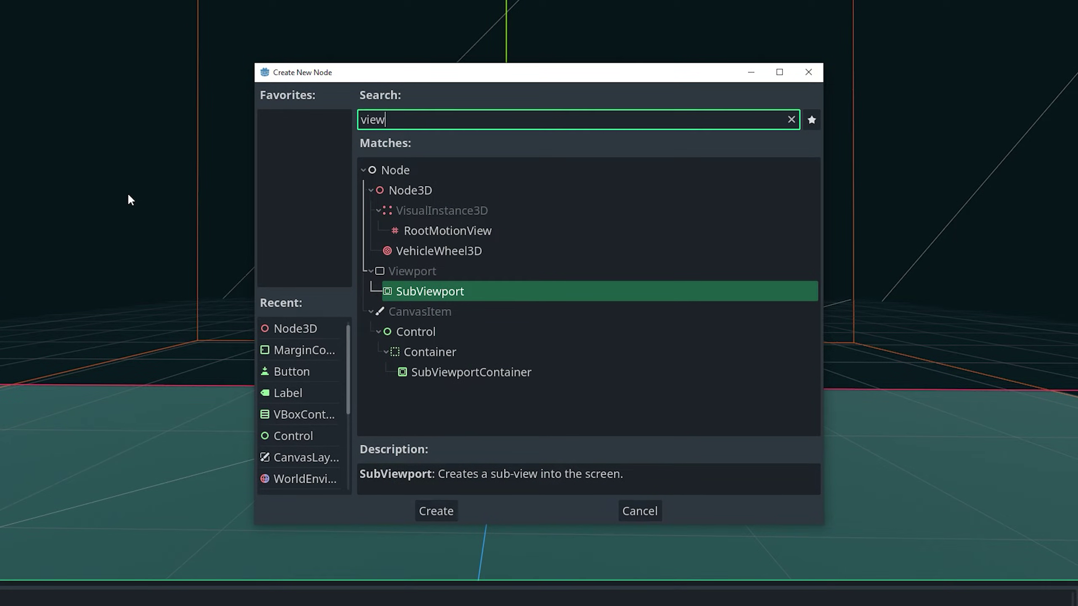
pyautogui.doubleClick(468, 374)
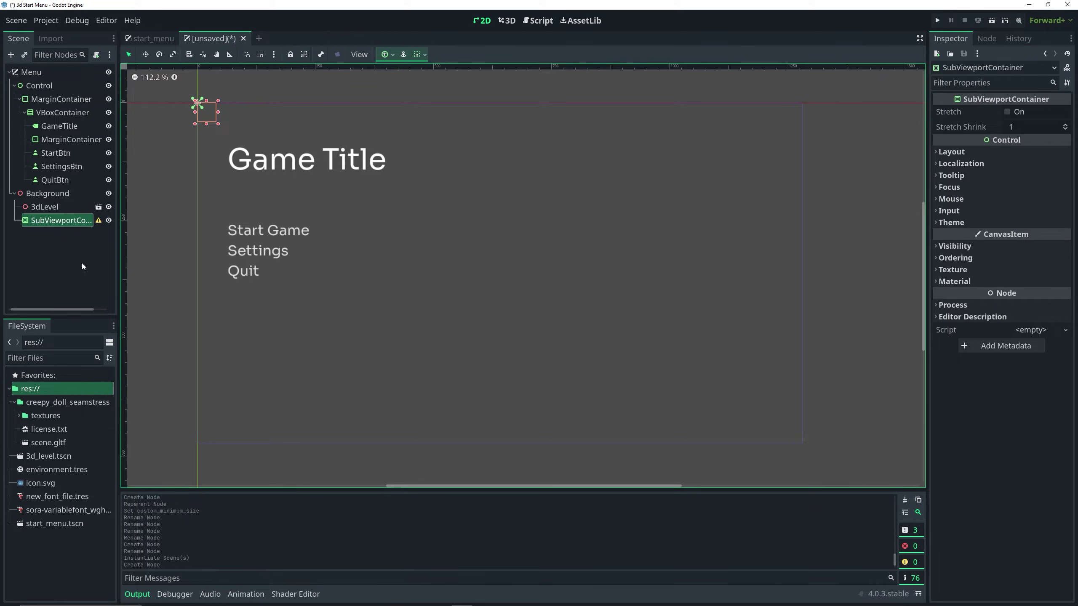
# Add a SubViewport node as a child of the SubViewportContainer
pyautogui.hotkey('ctrl', 'a')
pyautogui.write('su')
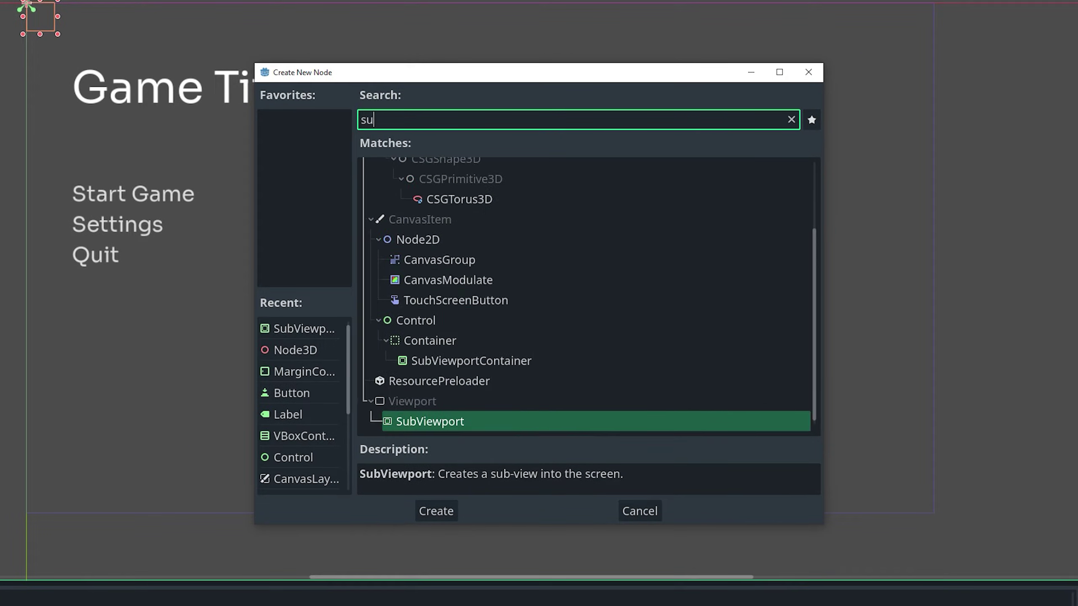
pyautogui.write('b')
pyautogui.click(581, 210)
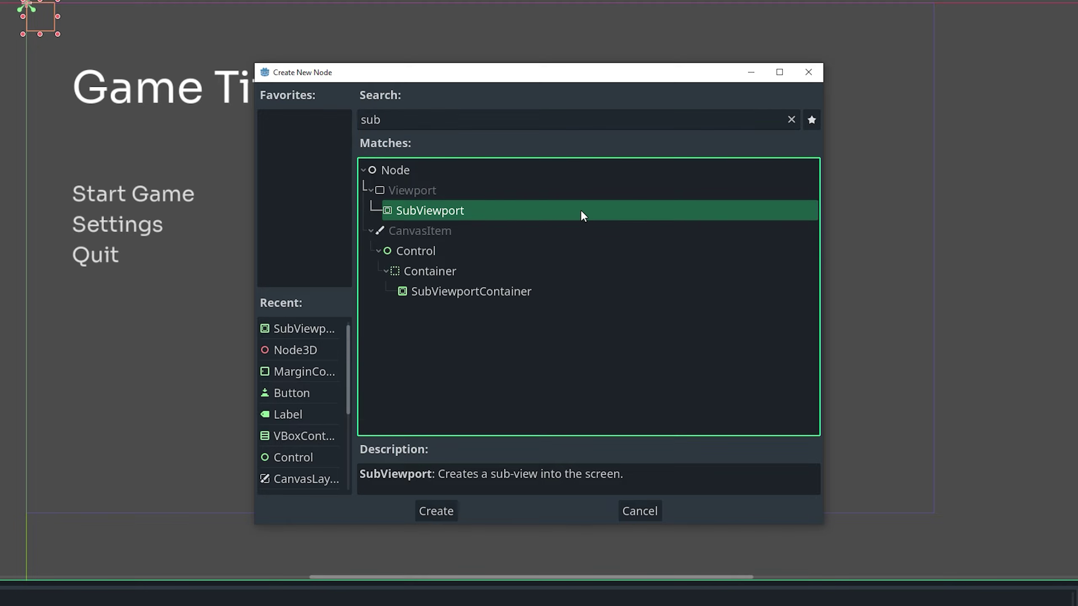
pyautogui.doubleClick(580, 210)
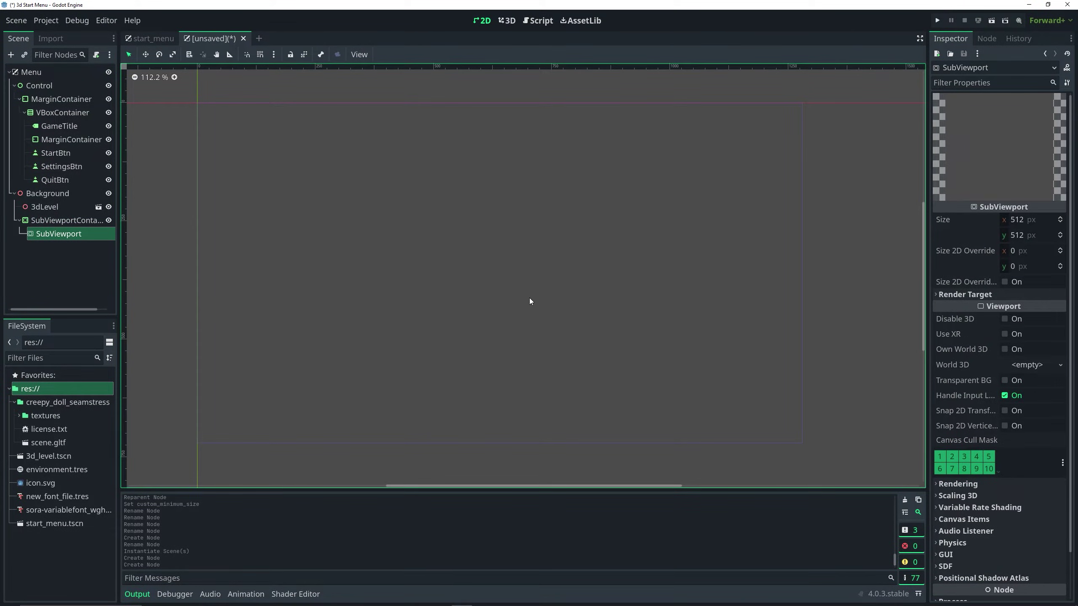
# Apply the Full Rect anchor preset to the SubViewportContainer
pyautogui.click(67, 221)
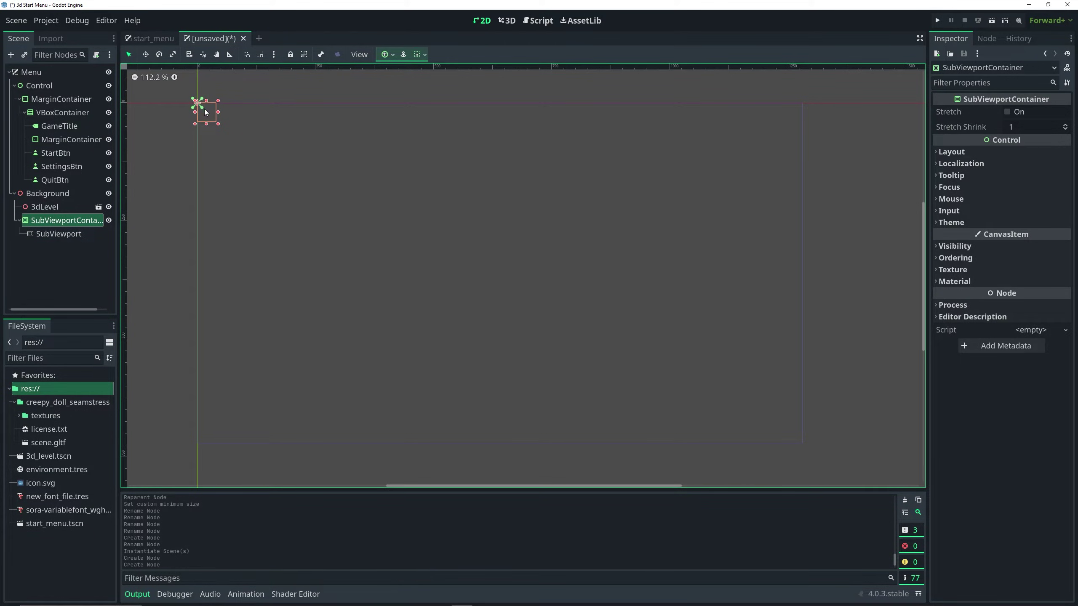
pyautogui.click(394, 55)
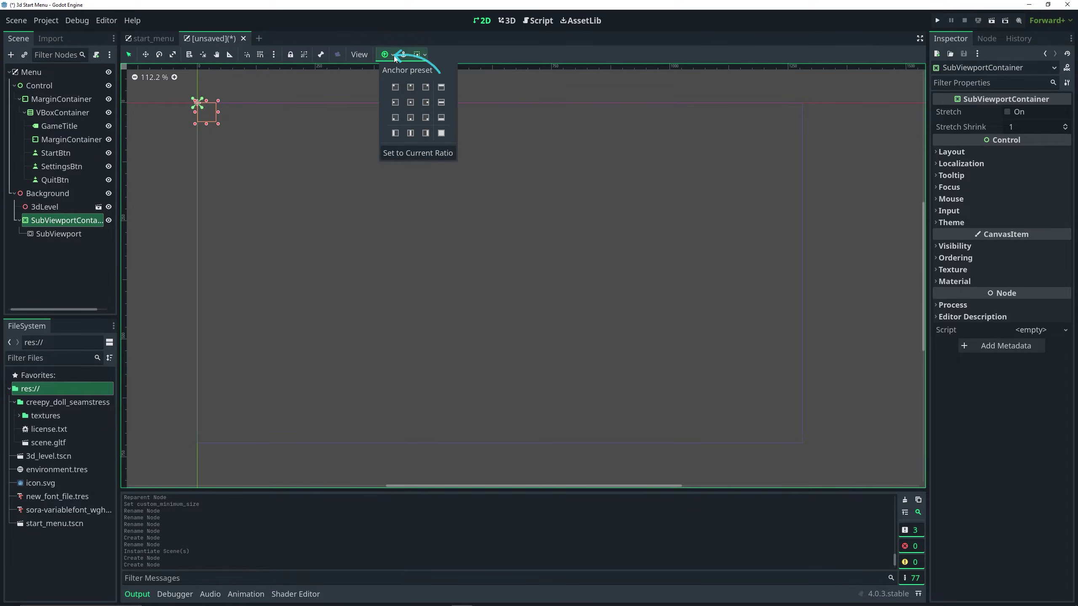
pyautogui.click(440, 134)
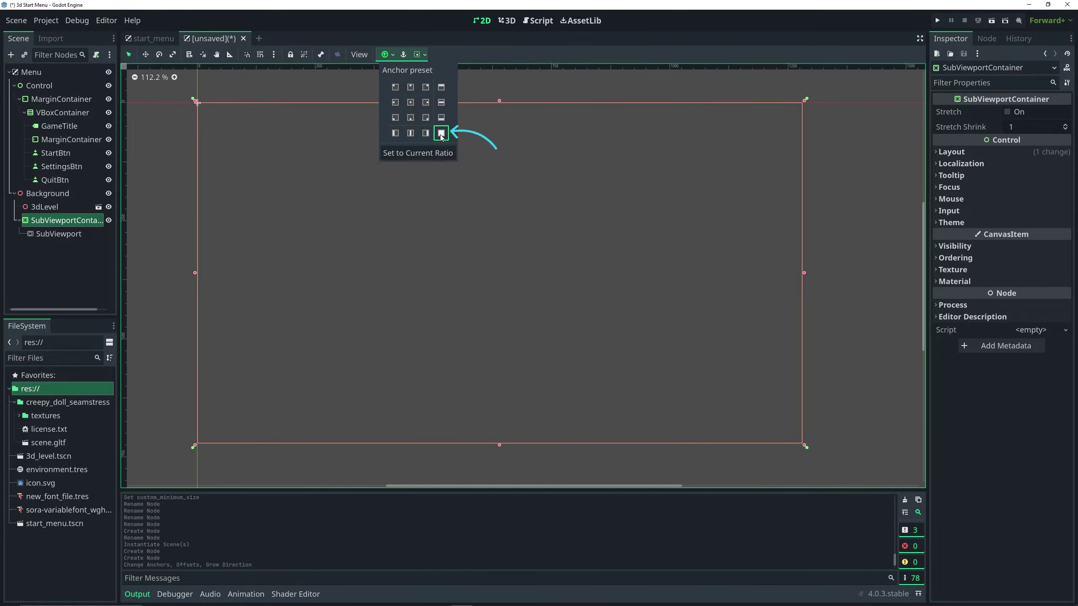
pyautogui.click(697, 254)
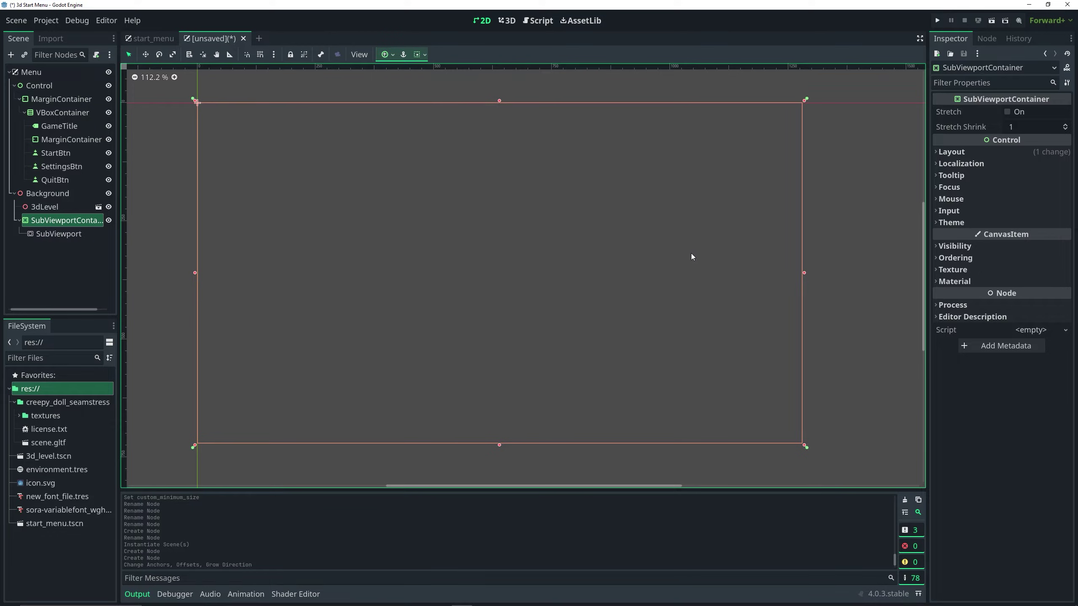
# Check the SubViewportContainer's transform size and set the SubViewport's size to 1280 by 720 px
pyautogui.click(950, 152)
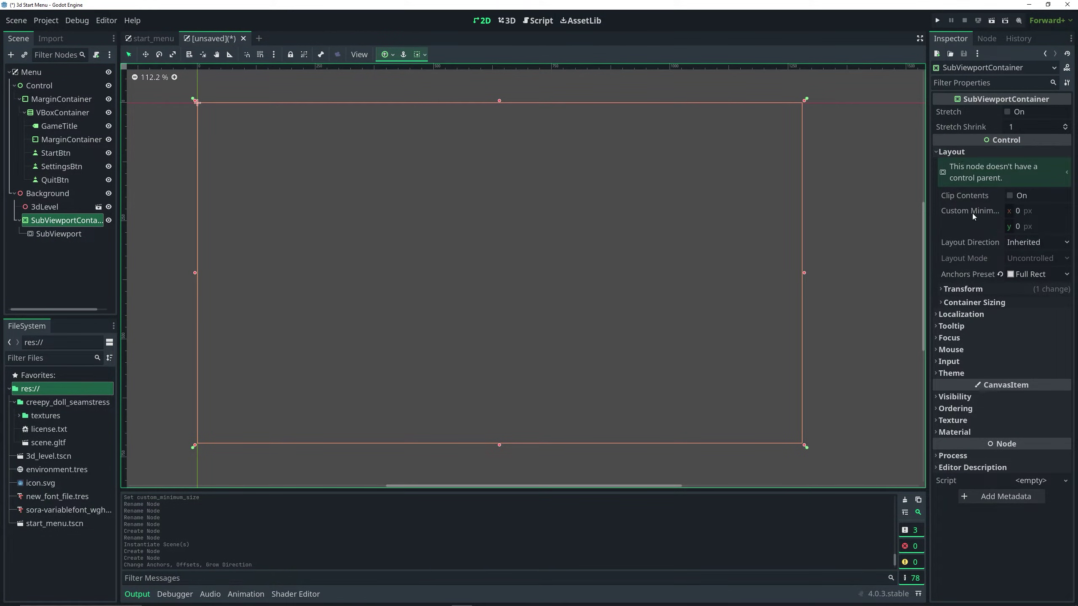
pyautogui.click(962, 289)
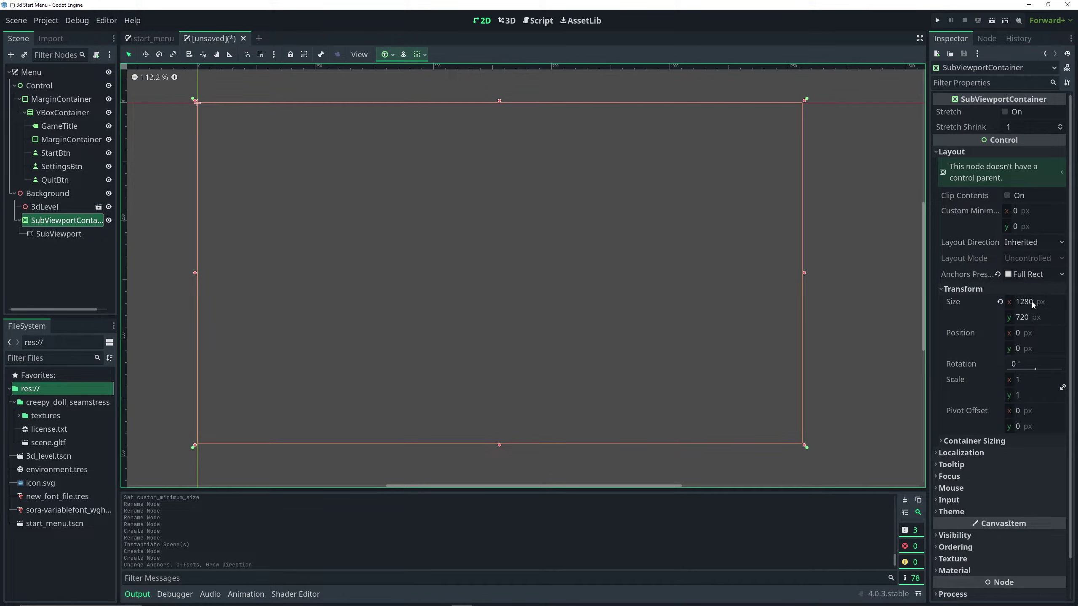
pyautogui.click(84, 234)
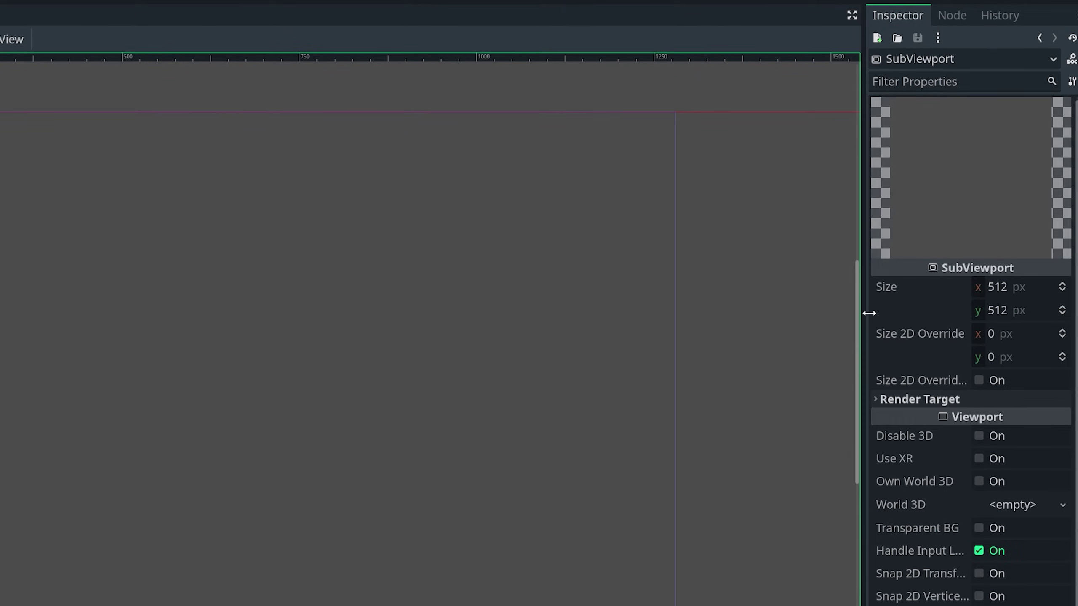
pyautogui.click(993, 290)
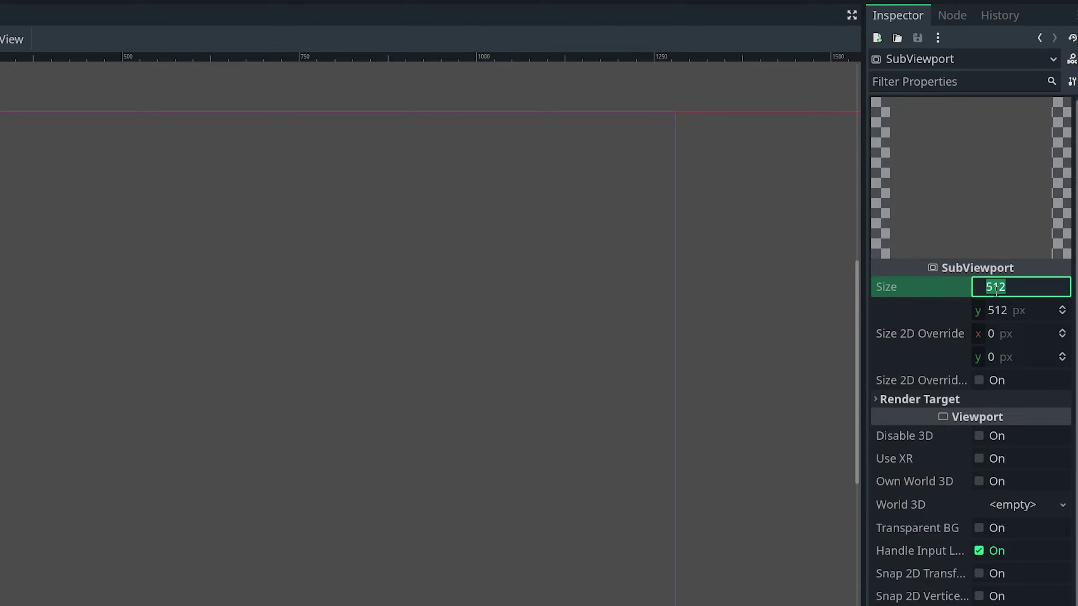
pyautogui.write('1280')
pyautogui.press('Tab')
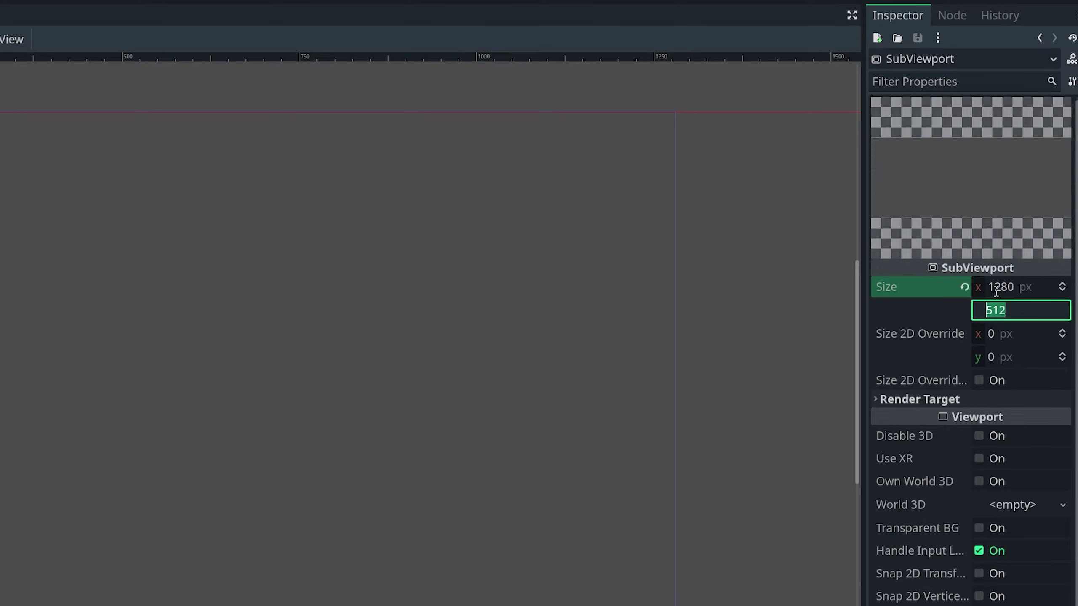
pyautogui.write('720')
pyautogui.press('Return')
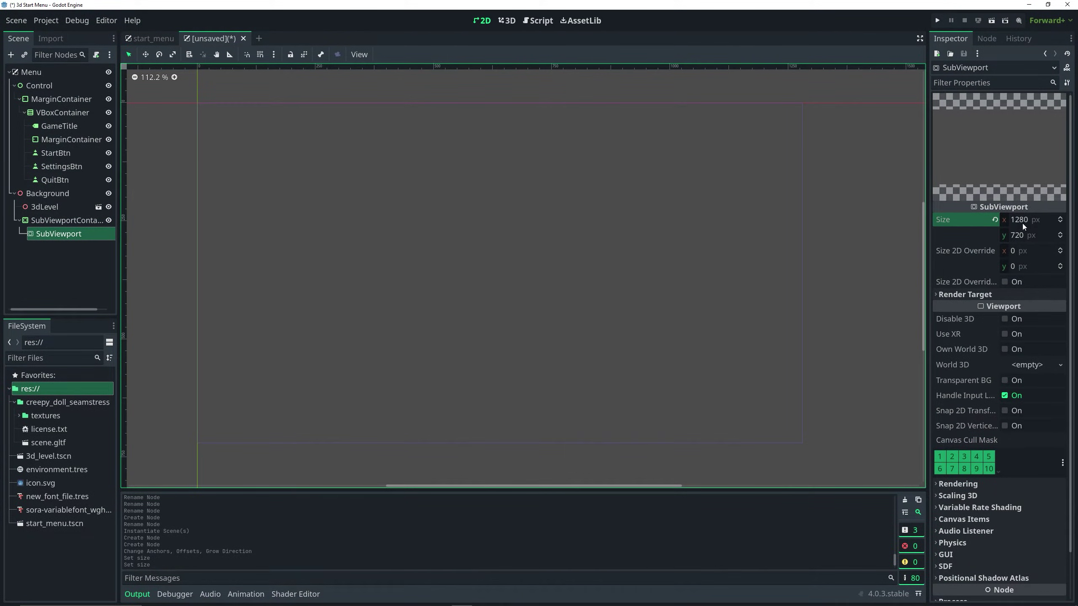
# Review the project's display window settings for viewport size, window size overrides and stretch mode
pyautogui.click(53, 23)
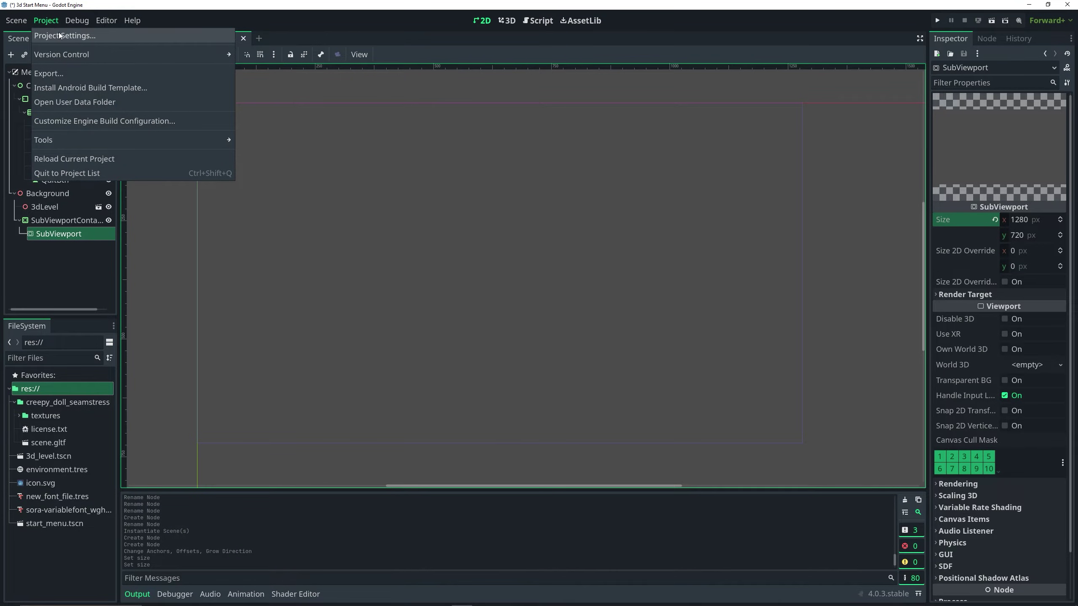
pyautogui.click(50, 34)
pyautogui.click(391, 287)
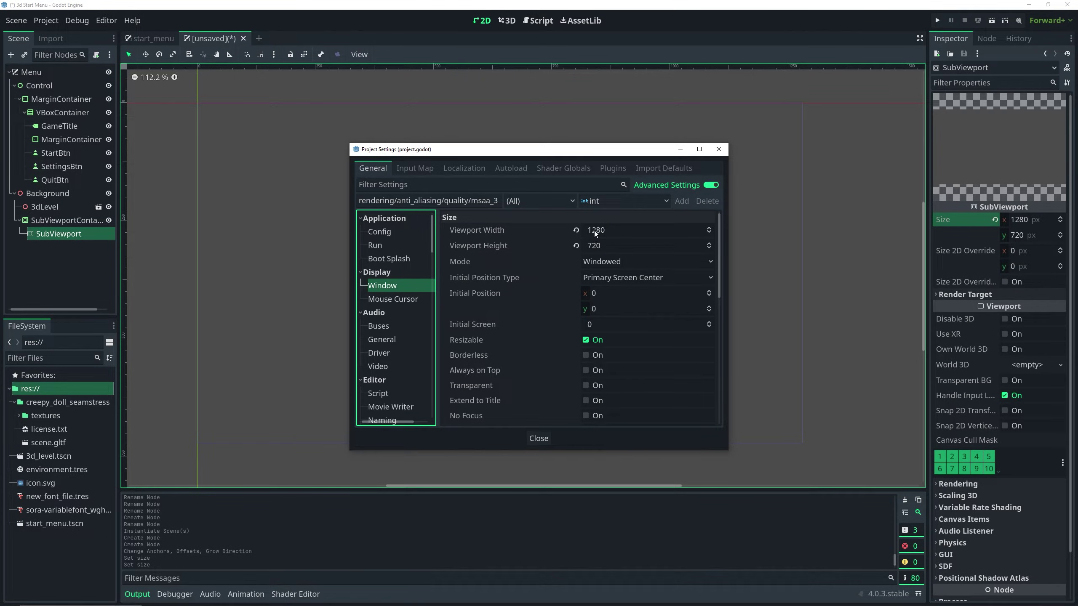
pyautogui.scroll(-5, 498, 320)
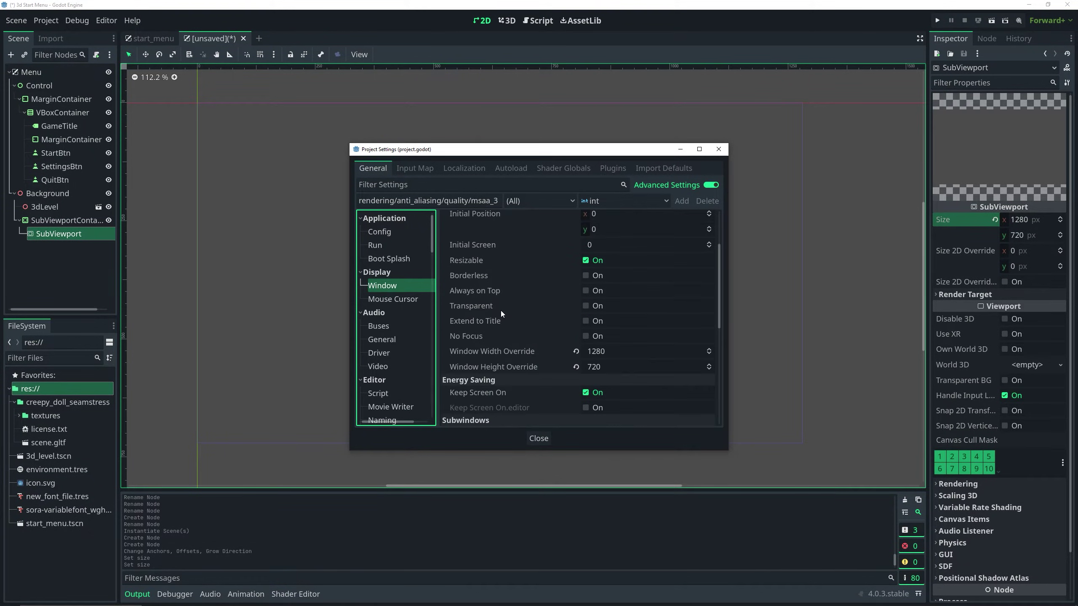
pyautogui.scroll(-3, 537, 367)
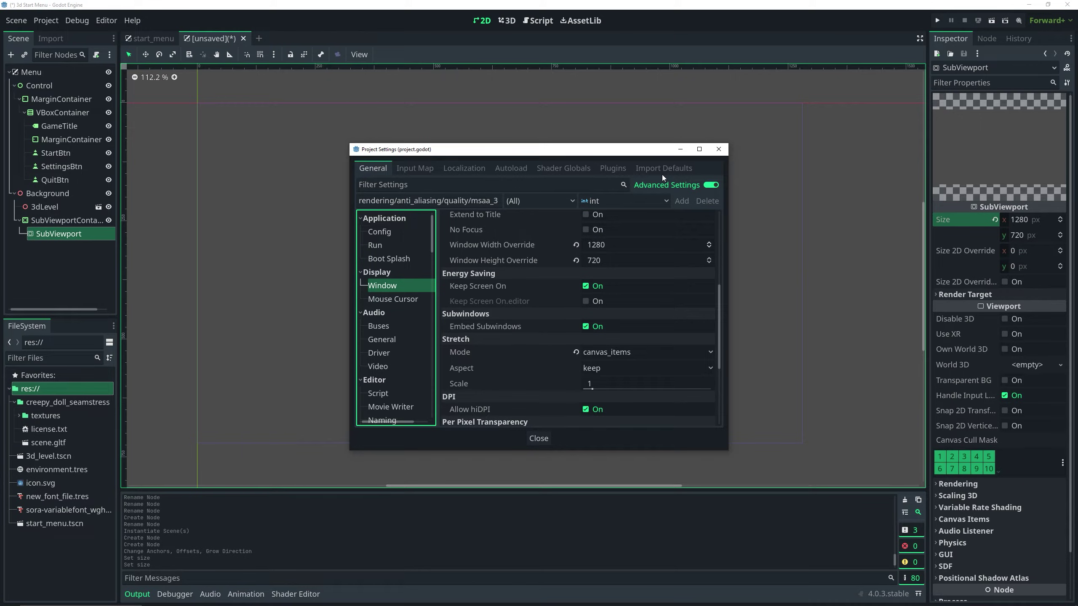
pyautogui.click(719, 151)
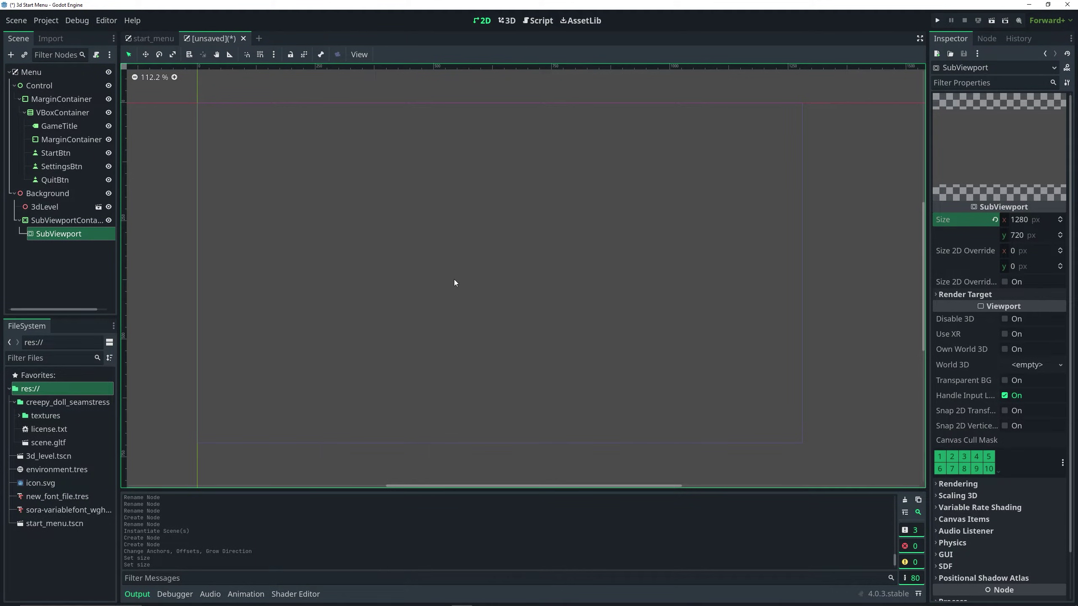
pyautogui.hotkey('ctrl', 'a')
pyautogui.write('came')
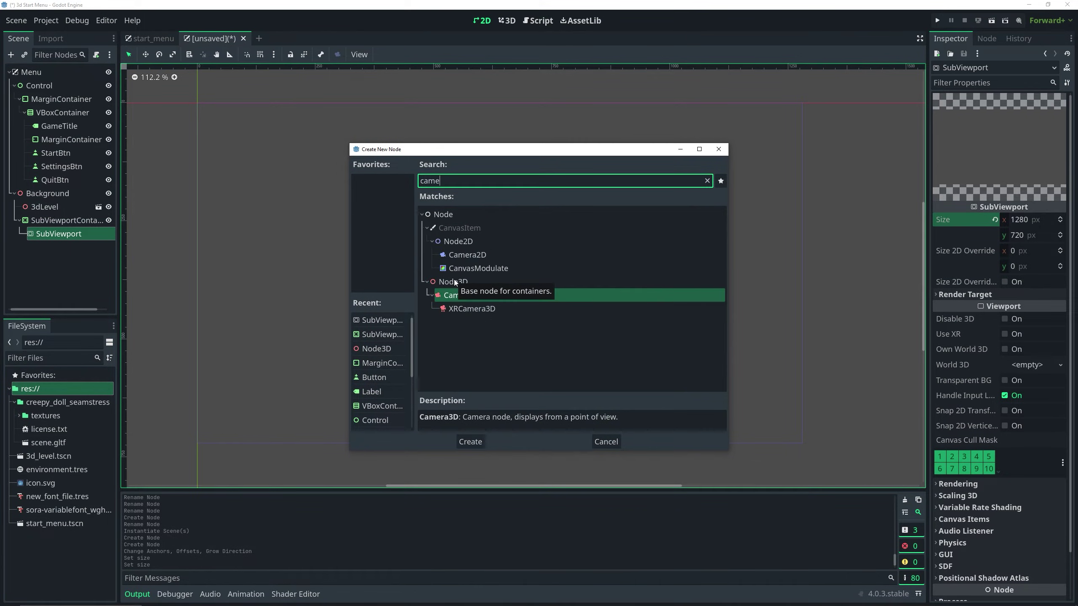
pyautogui.write('ra')
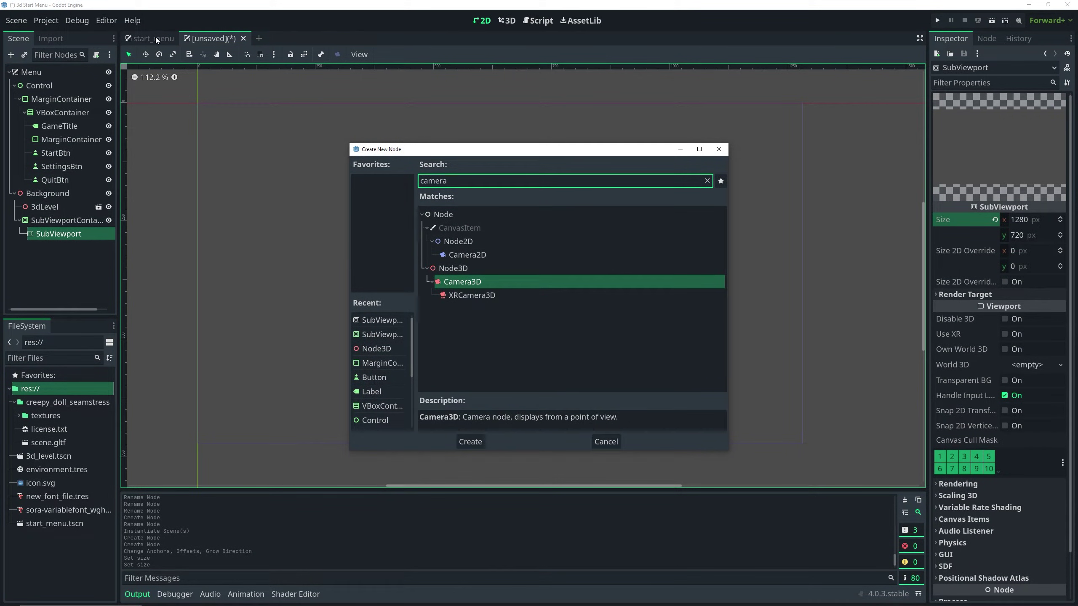
pyautogui.click(718, 149)
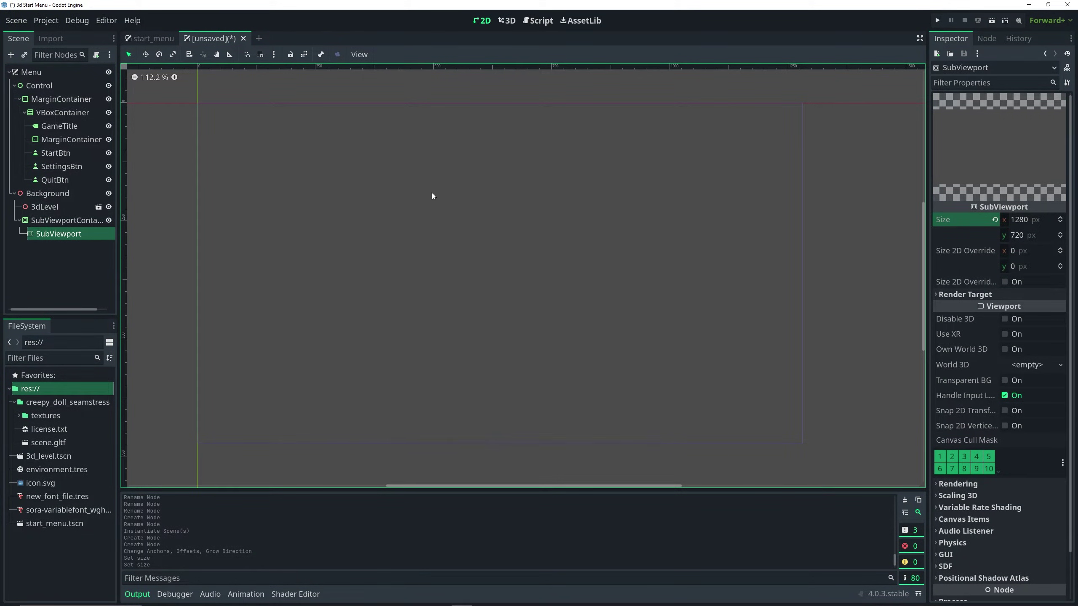
# Copy the Camera3D2 node from the start_menu scene and paste it under the SubViewport in the unsaved menu scene
pyautogui.click(151, 40)
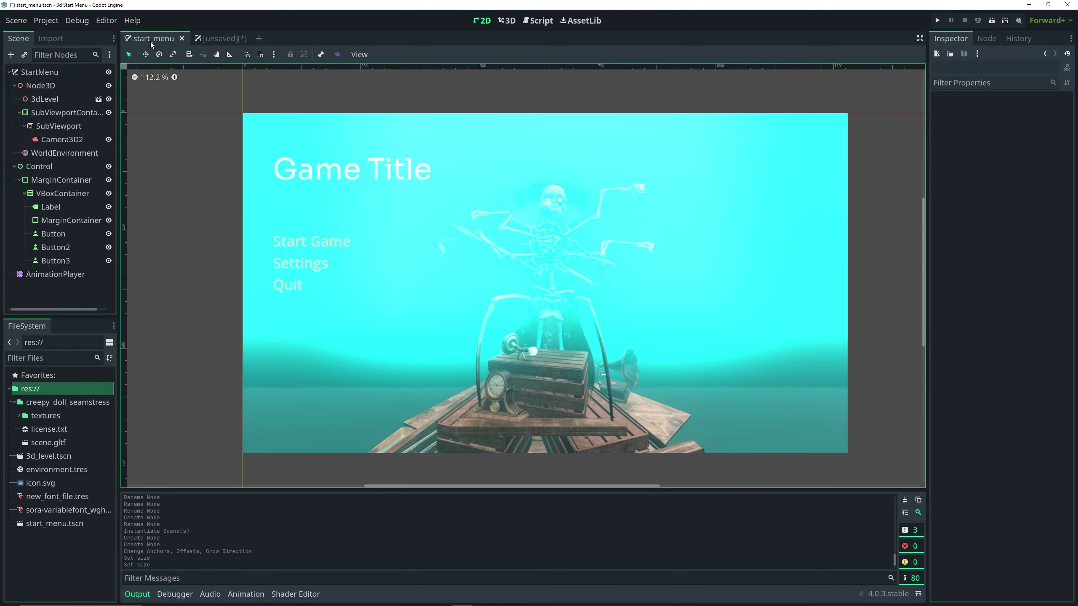
pyautogui.click(62, 141)
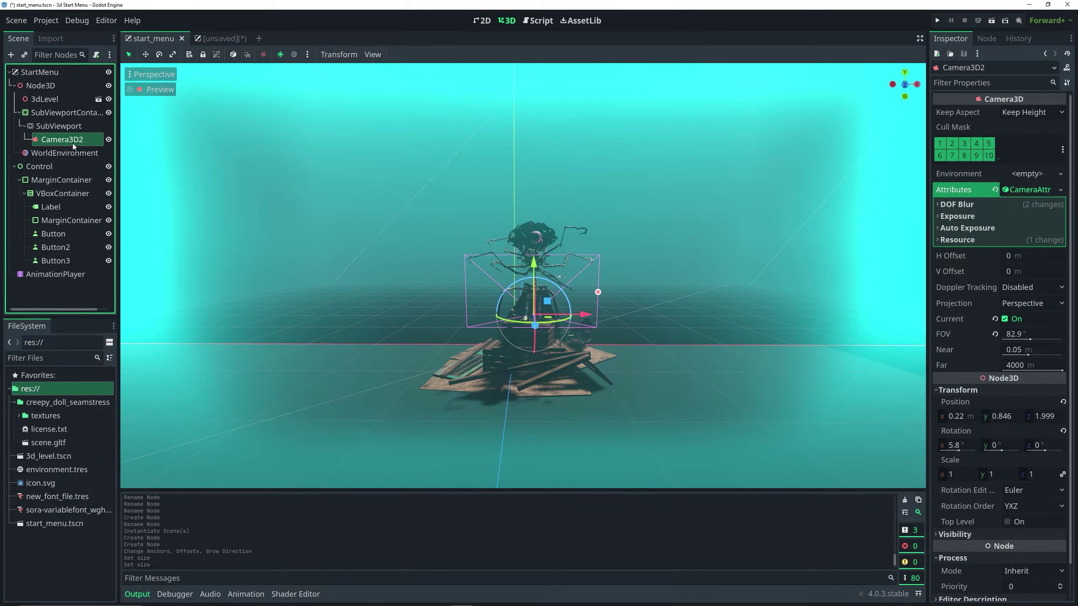
pyautogui.rightClick(74, 142)
pyautogui.click(113, 227)
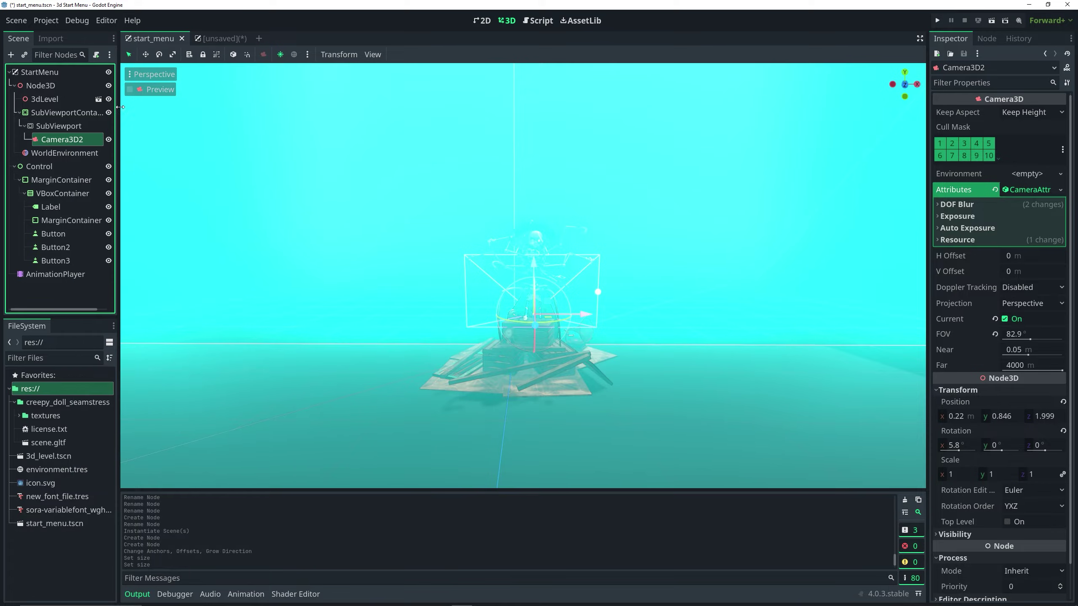
pyautogui.click(214, 38)
pyautogui.rightClick(59, 232)
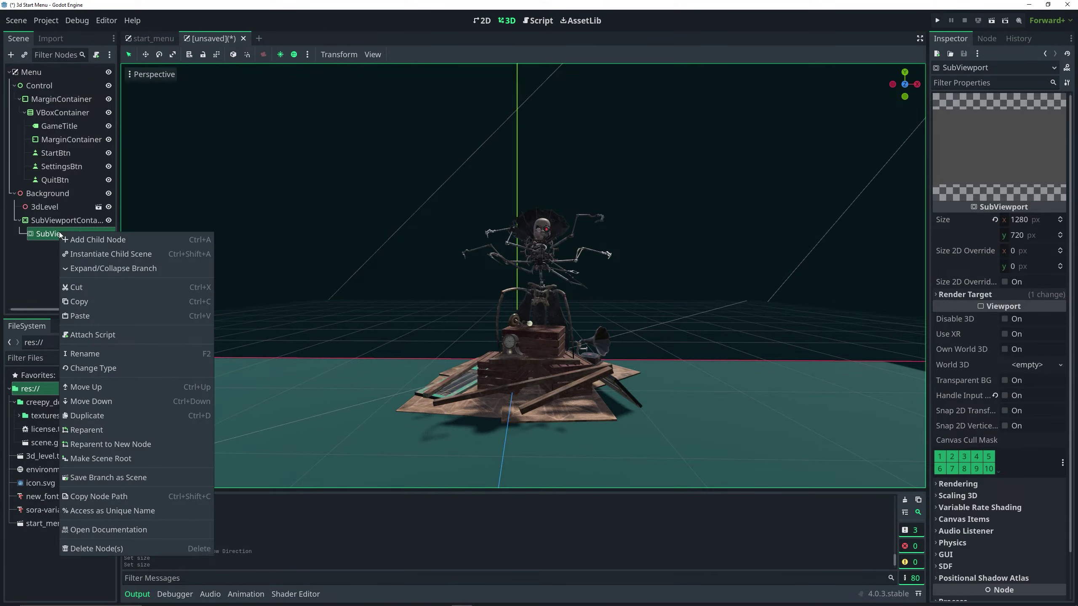
pyautogui.click(81, 319)
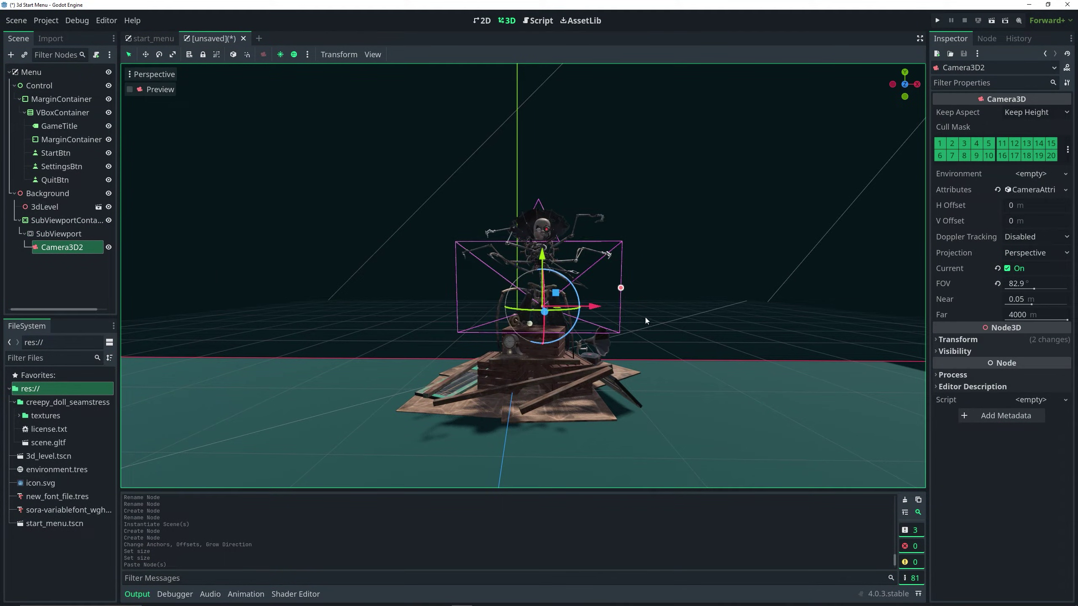
pyautogui.moveTo(645, 316); pyautogui.dragTo(572, 333, button='middle')
pyautogui.scroll(-5, 562, 329)
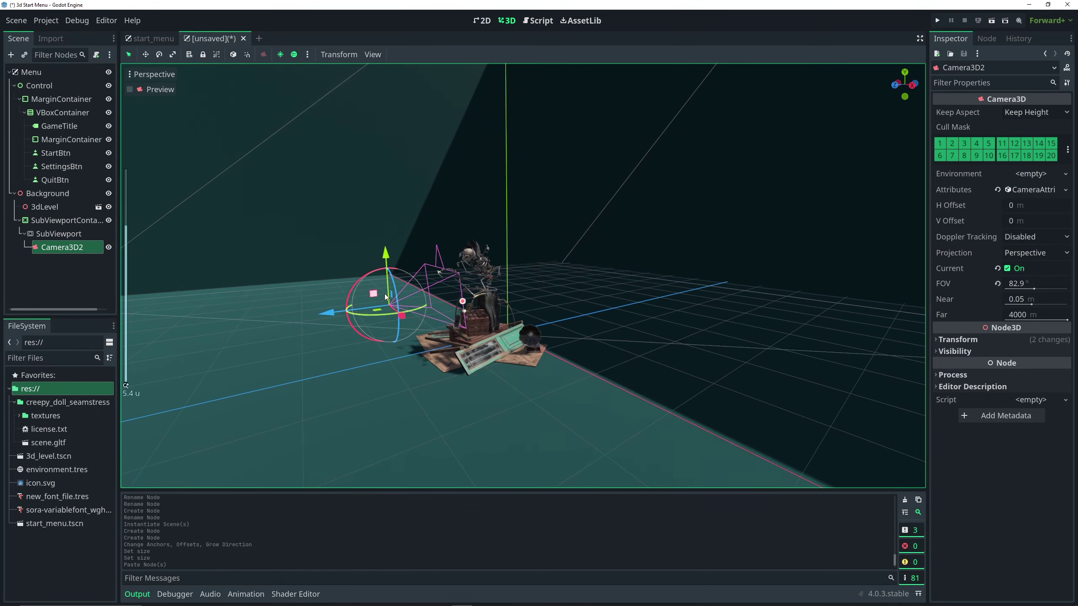
pyautogui.moveTo(385, 296); pyautogui.dragTo(479, 327, button='middle')
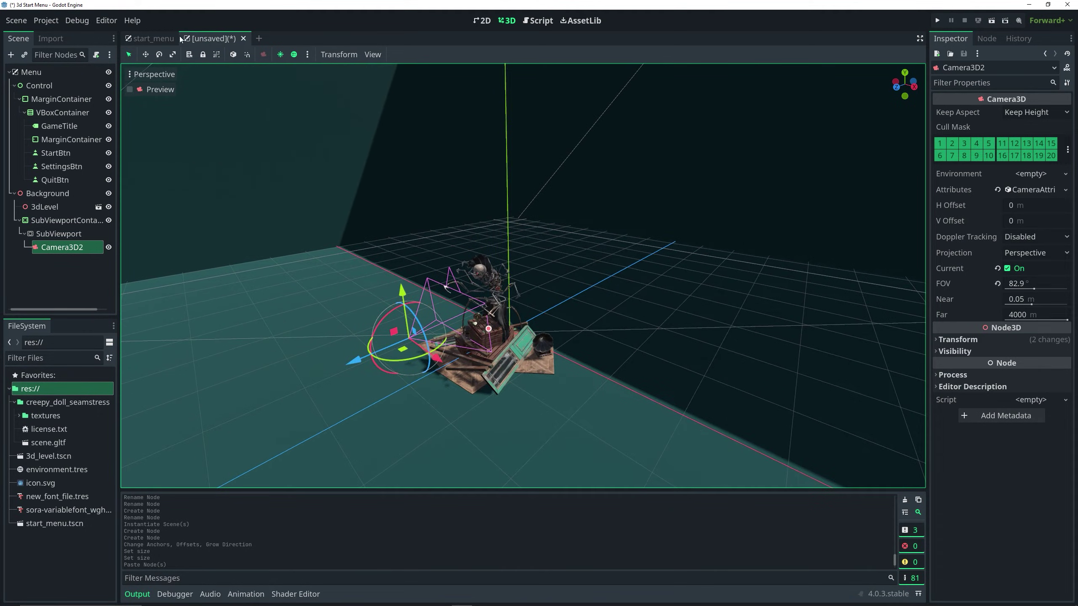
pyautogui.click(150, 39)
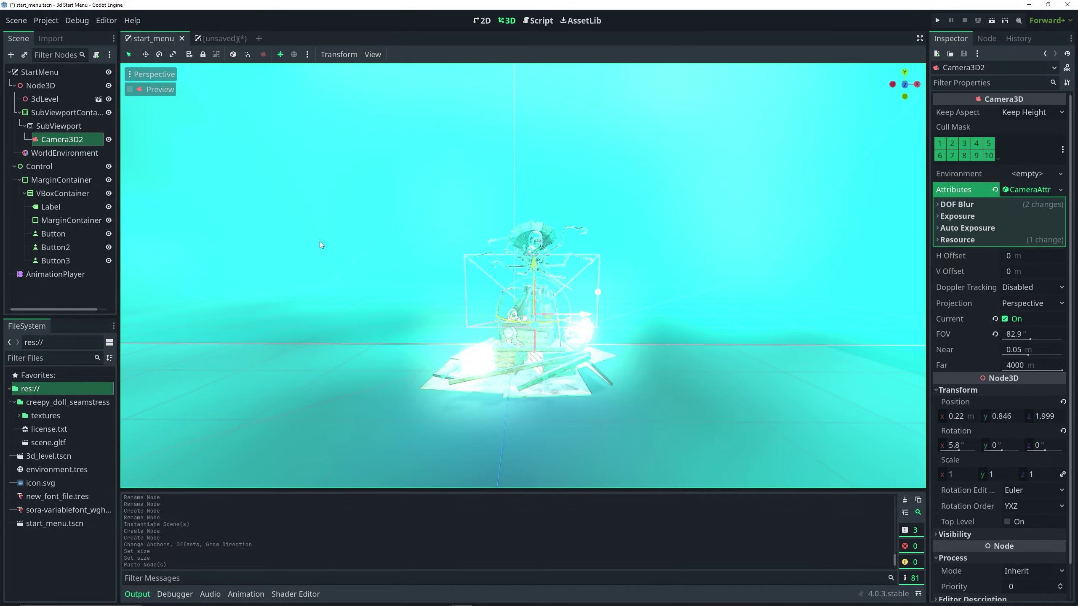
pyautogui.click(214, 38)
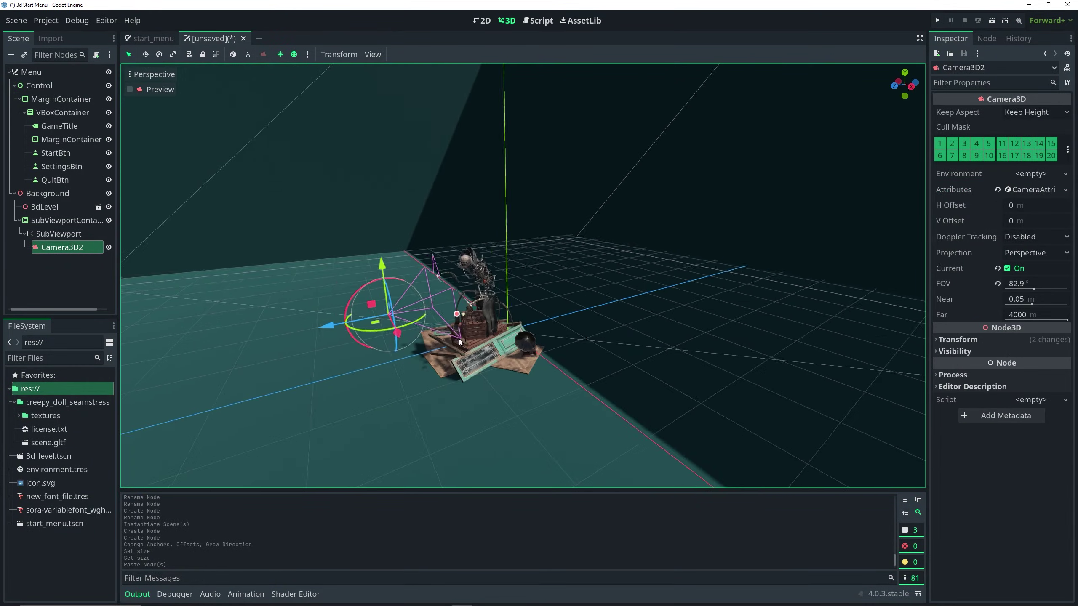
pyautogui.moveTo(458, 339); pyautogui.dragTo(539, 305, button='middle')
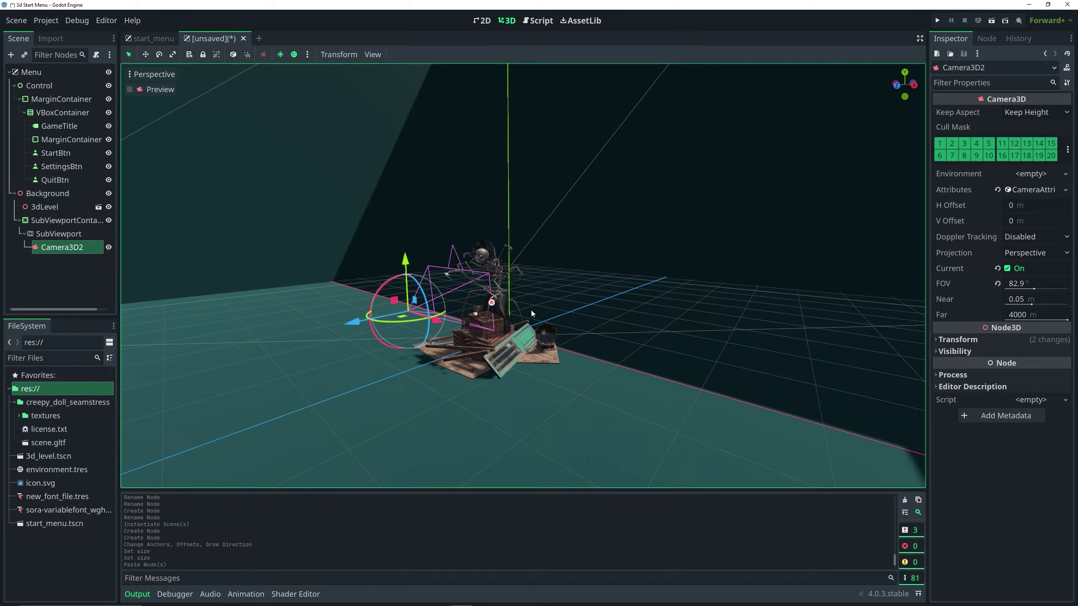
# Split the 3D view into two viewports and preview Camera3D2's view in the second one
pyautogui.hotkey('ctrl', '2')
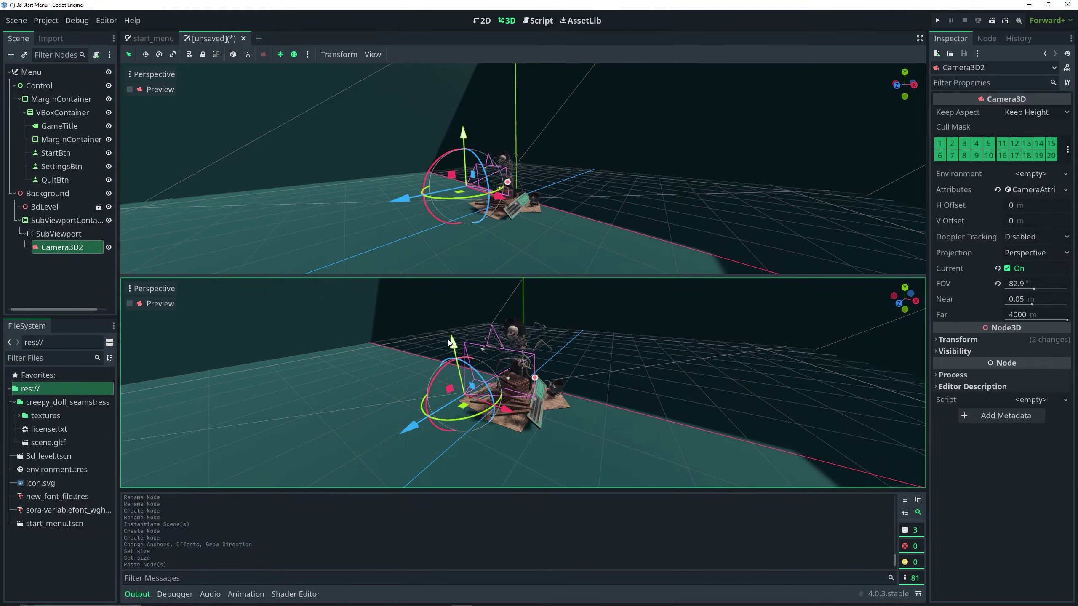
pyautogui.moveTo(632, 356); pyautogui.dragTo(568, 355, button='middle')
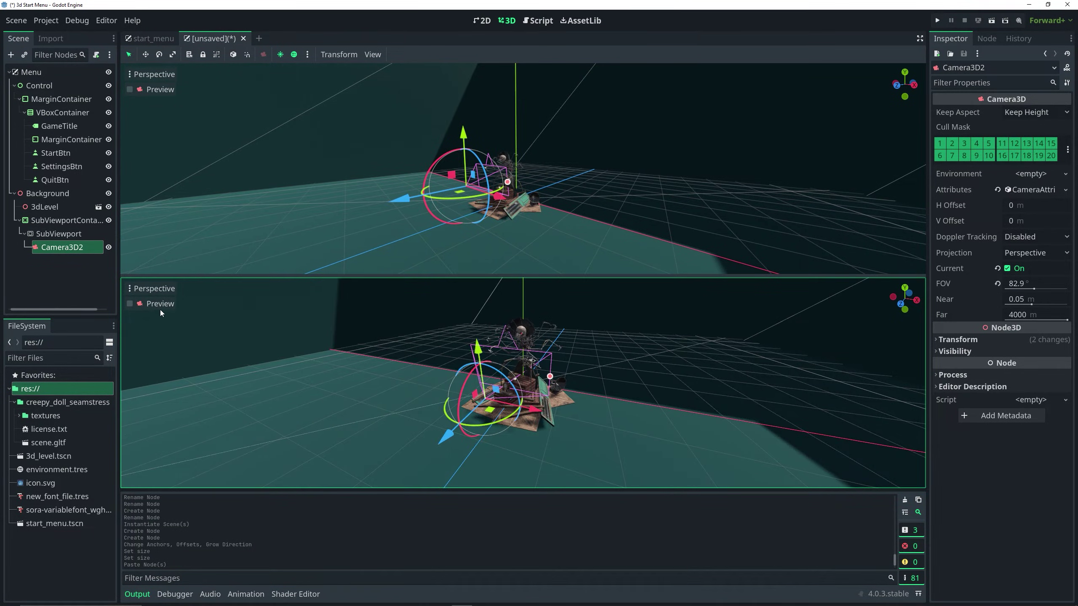
pyautogui.click(129, 304)
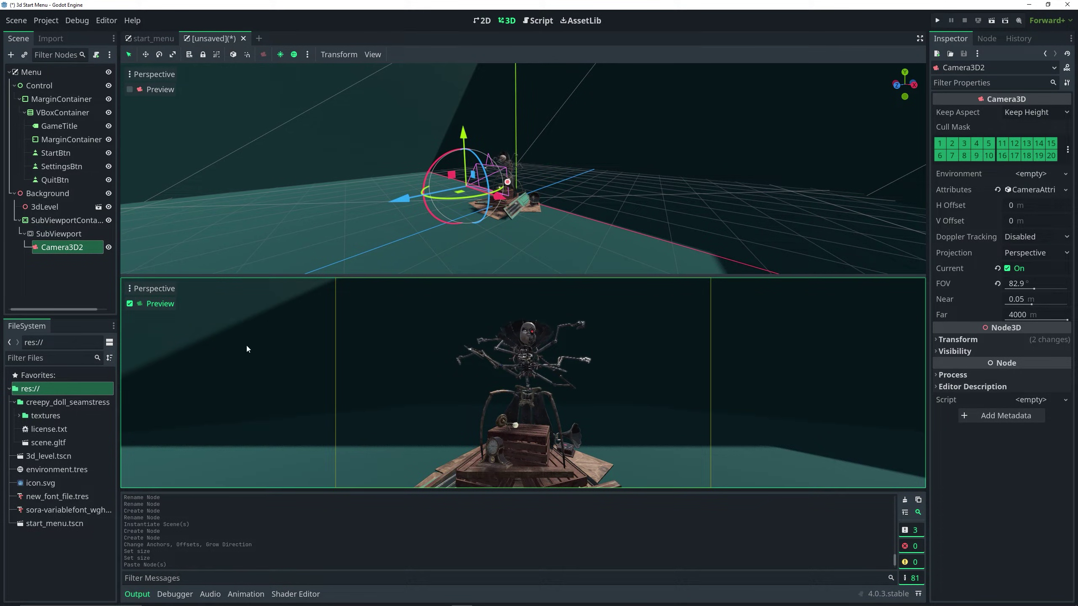
pyautogui.moveTo(468, 264); pyautogui.dragTo(450, 189, button='middle')
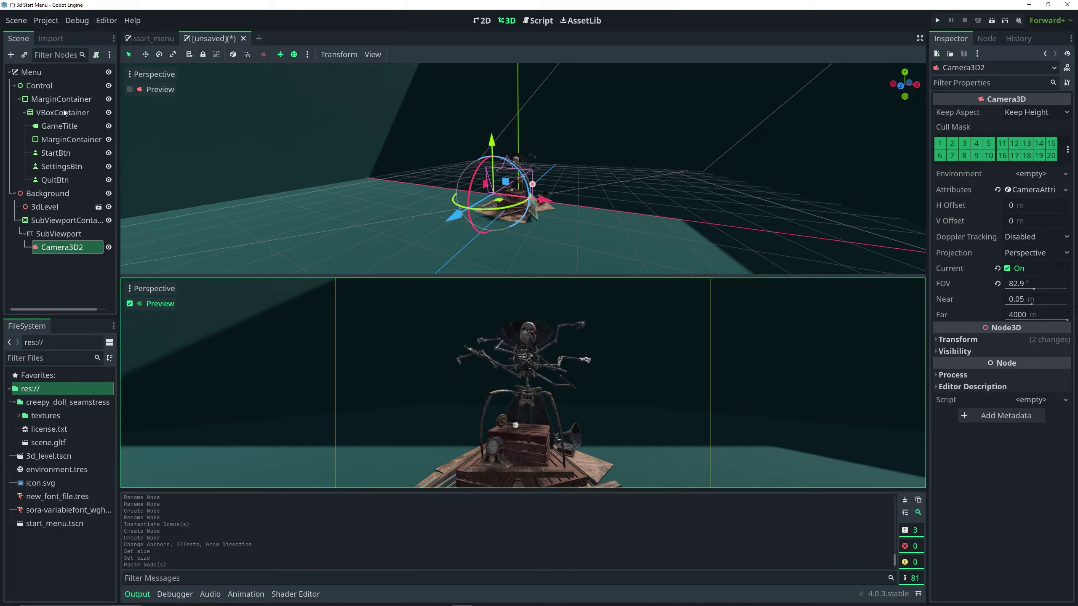
# Move the Background node above the Control node in the Menu scene tree so the menu text draws over it
pyautogui.click(54, 84)
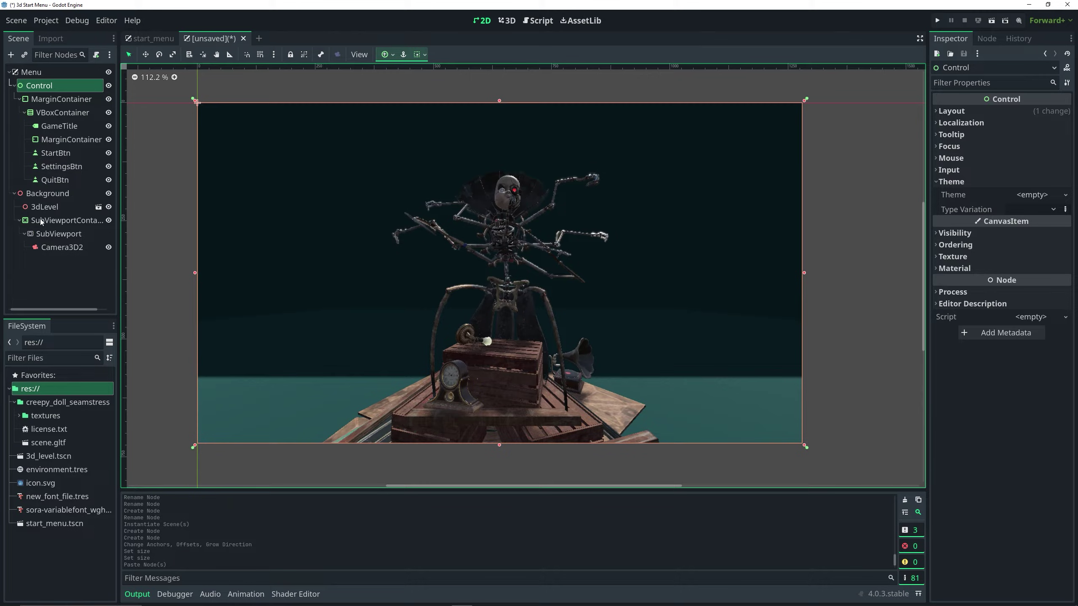
pyautogui.click(48, 193)
pyautogui.moveTo(50, 194); pyautogui.dragTo(46, 79)
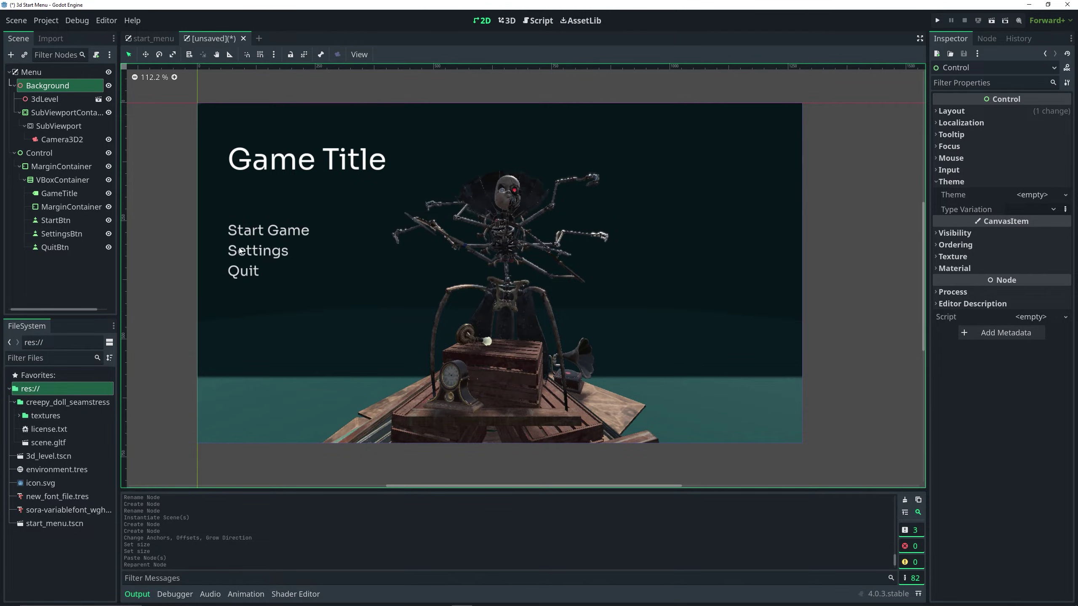
# Add an AnimationPlayer node as a child of the Menu root node
pyautogui.click(51, 73)
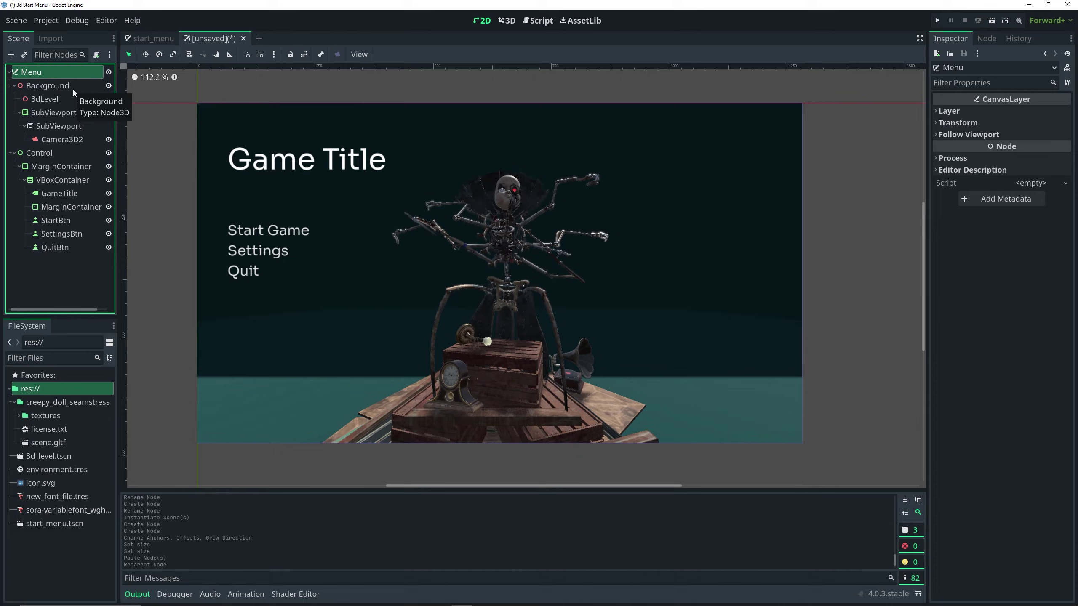
pyautogui.hotkey('ctrl', 'a')
pyautogui.write('cameraanima')
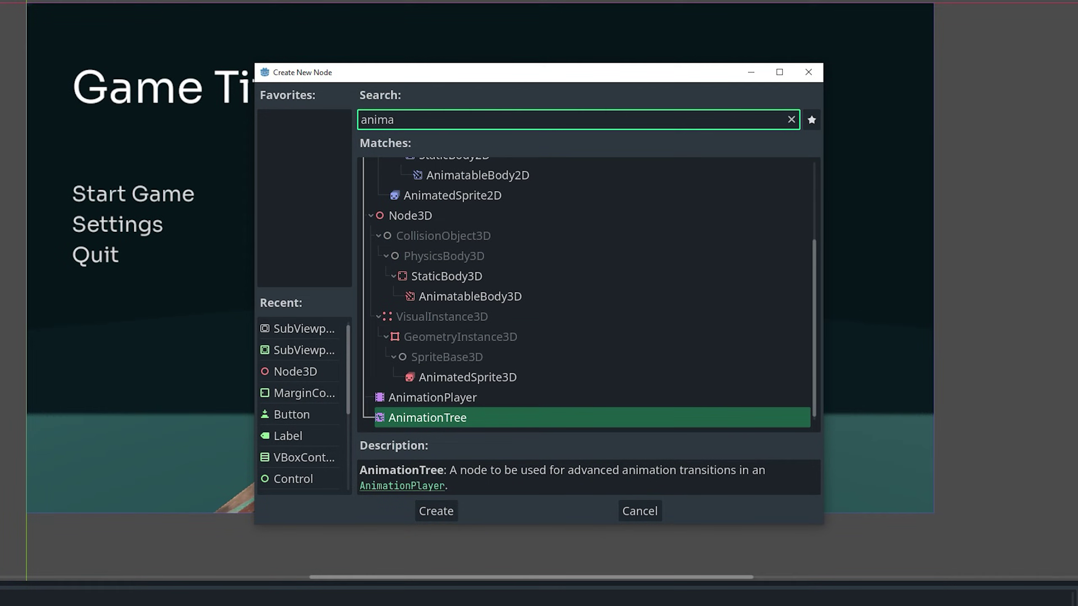
pyautogui.press('Up')
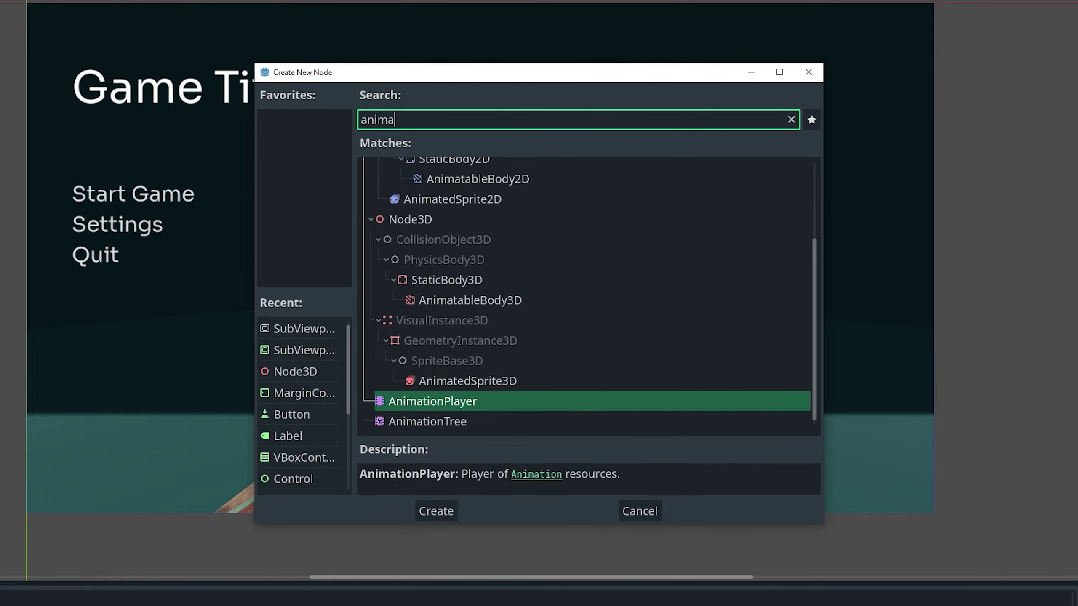
pyautogui.press('Return')
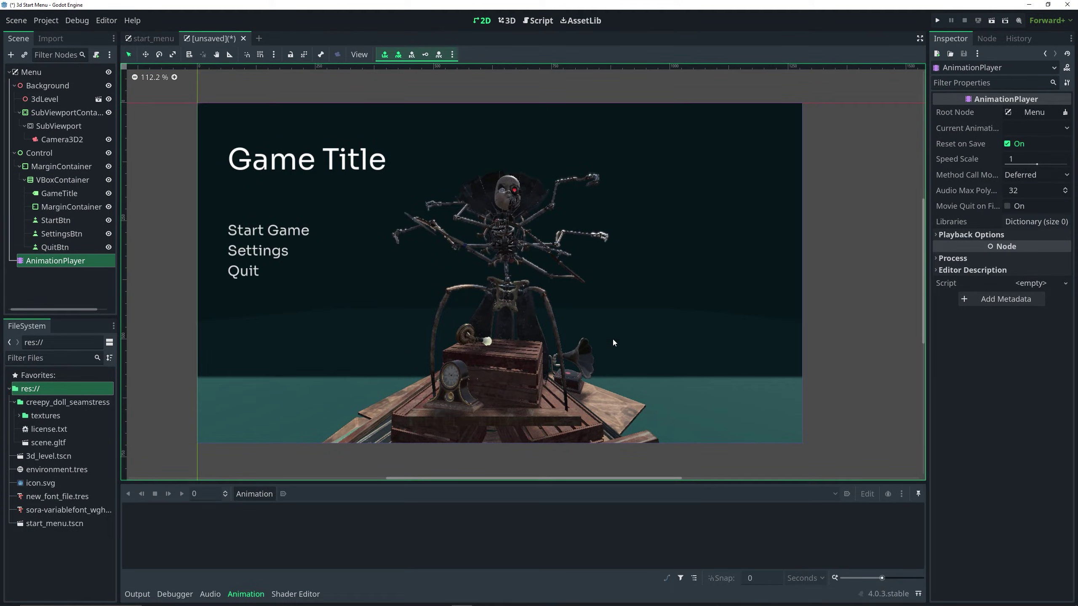
# Create a new animation called camera_anim in the AnimationPlayer and set its length to 4 seconds
pyautogui.click(254, 499)
pyautogui.click(262, 494)
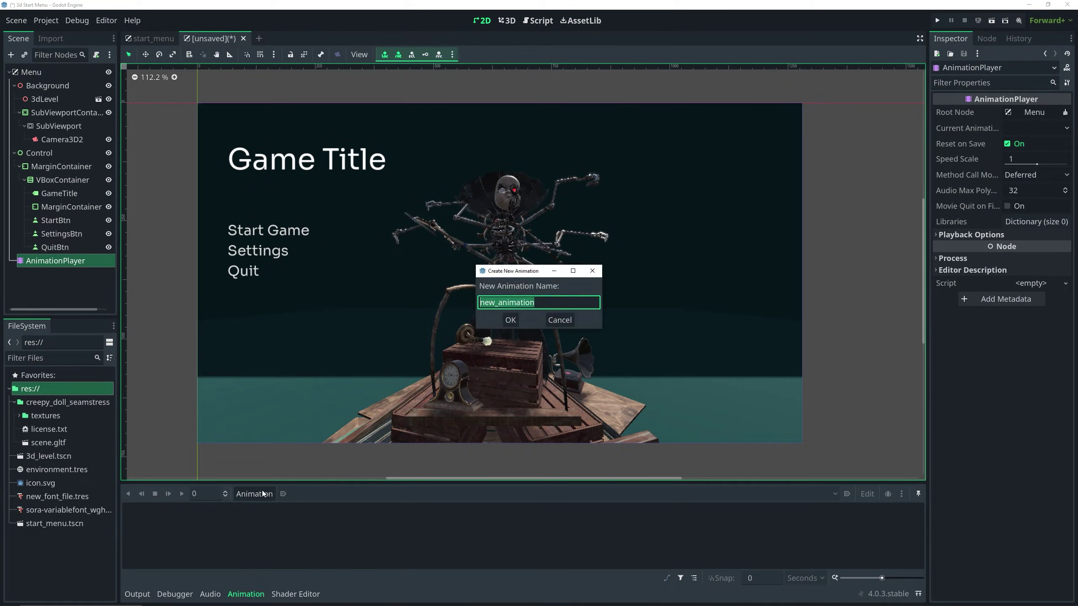
pyautogui.write('camera_anim')
pyautogui.press('Return')
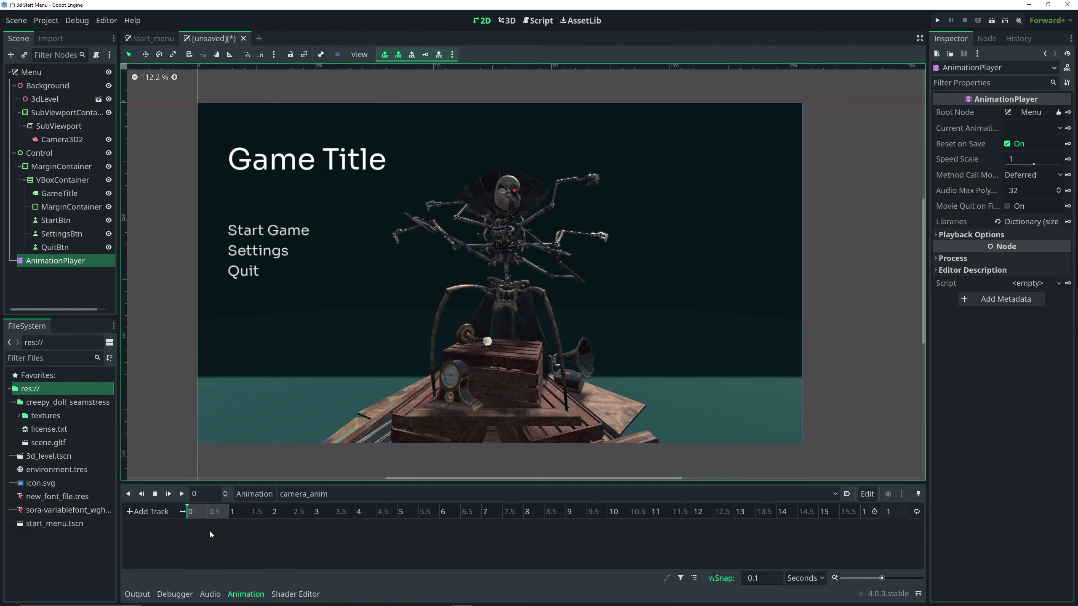
pyautogui.click(908, 516)
pyautogui.press('Return')
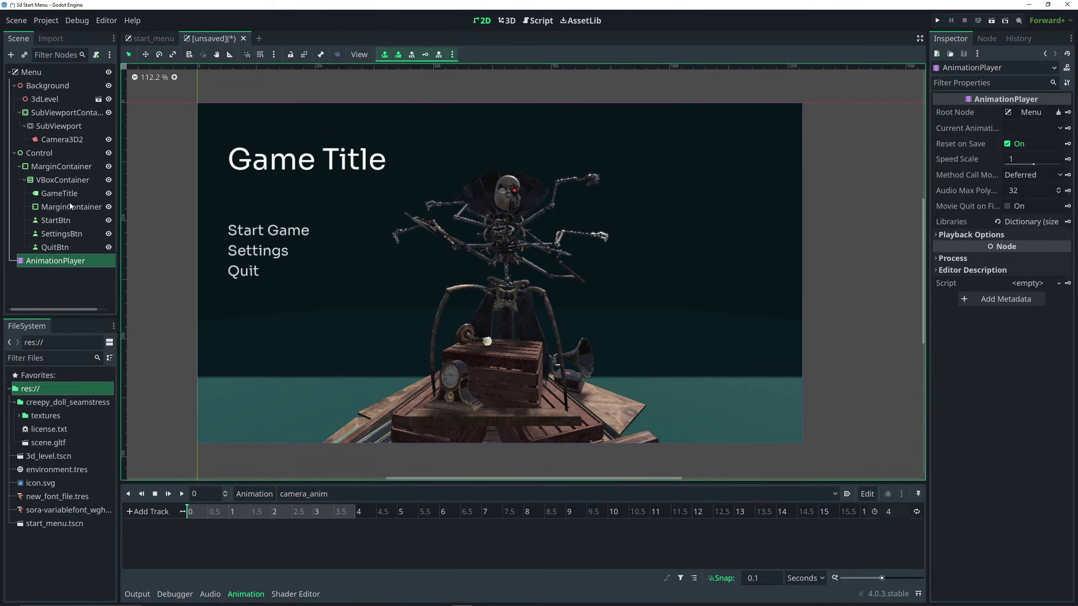
# Insert a position key for Camera3D2 at 0 s in camera_anim, creating the position track with a RESET track
pyautogui.click(59, 139)
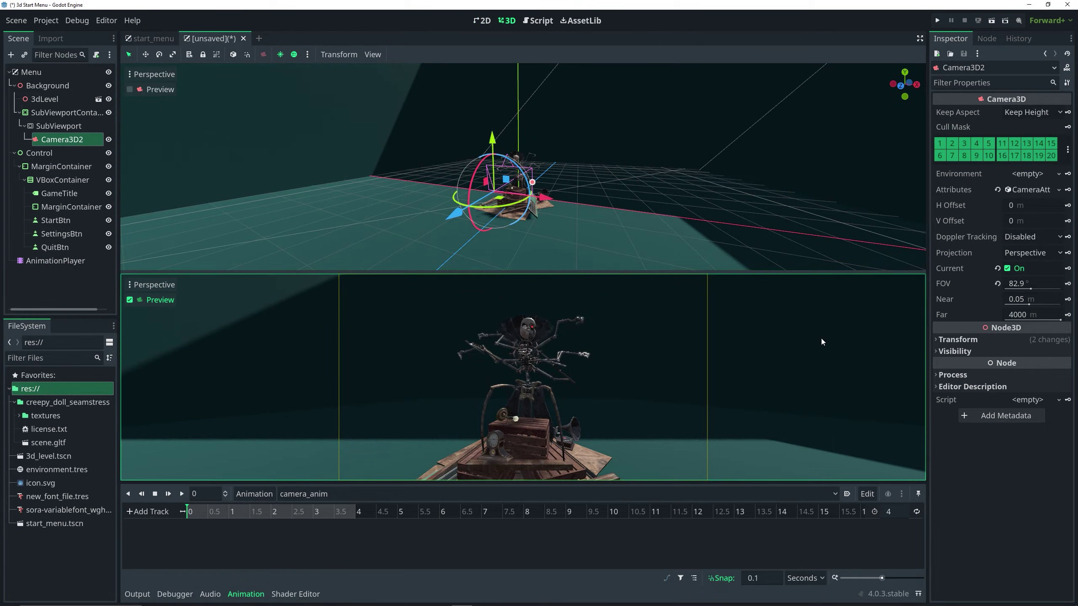
pyautogui.click(965, 344)
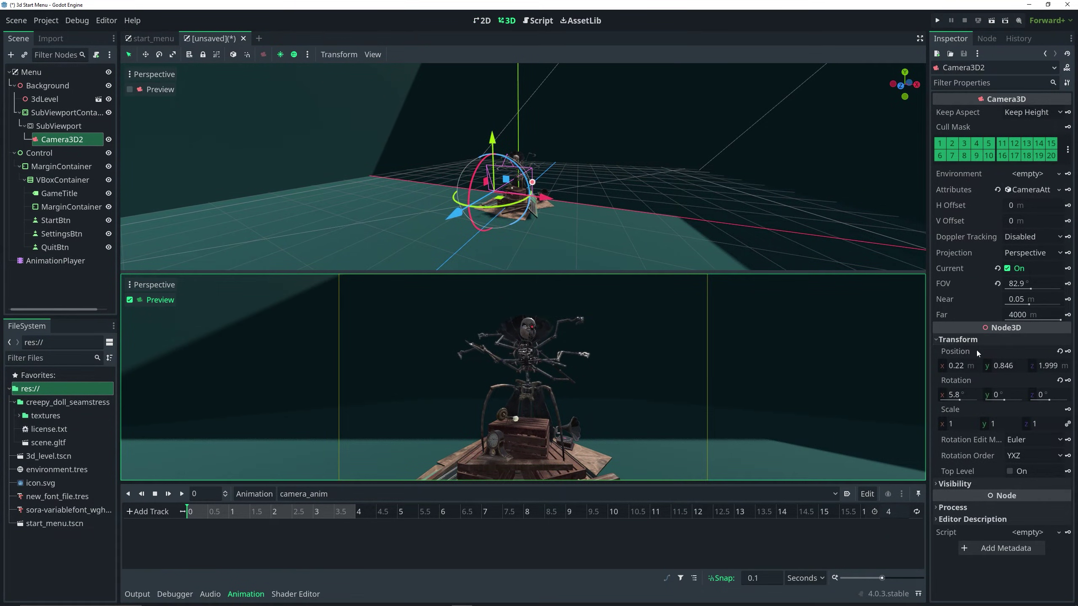
pyautogui.click(1067, 352)
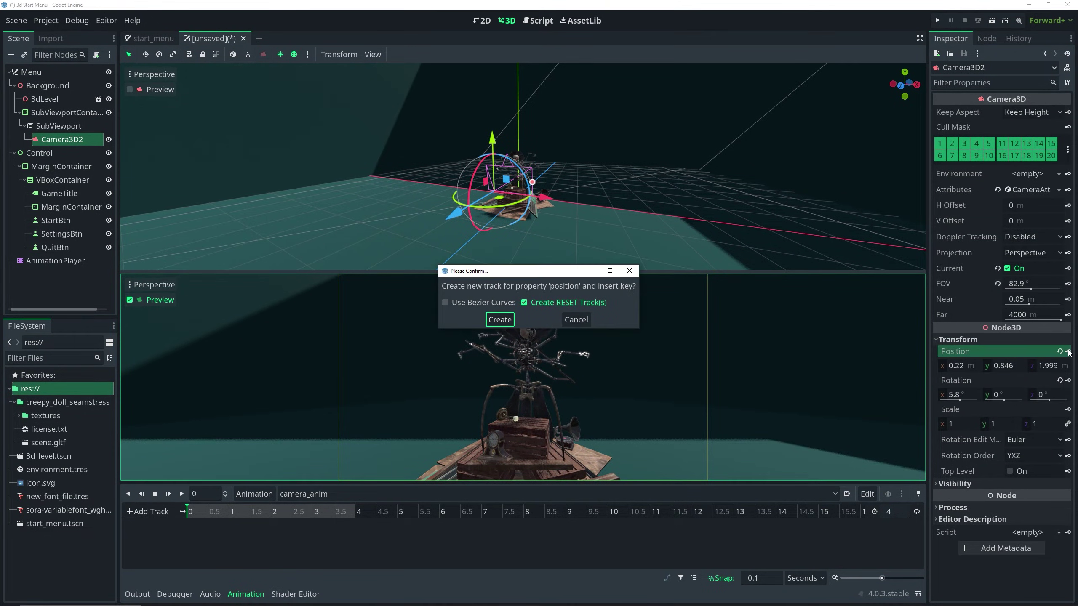
pyautogui.click(498, 322)
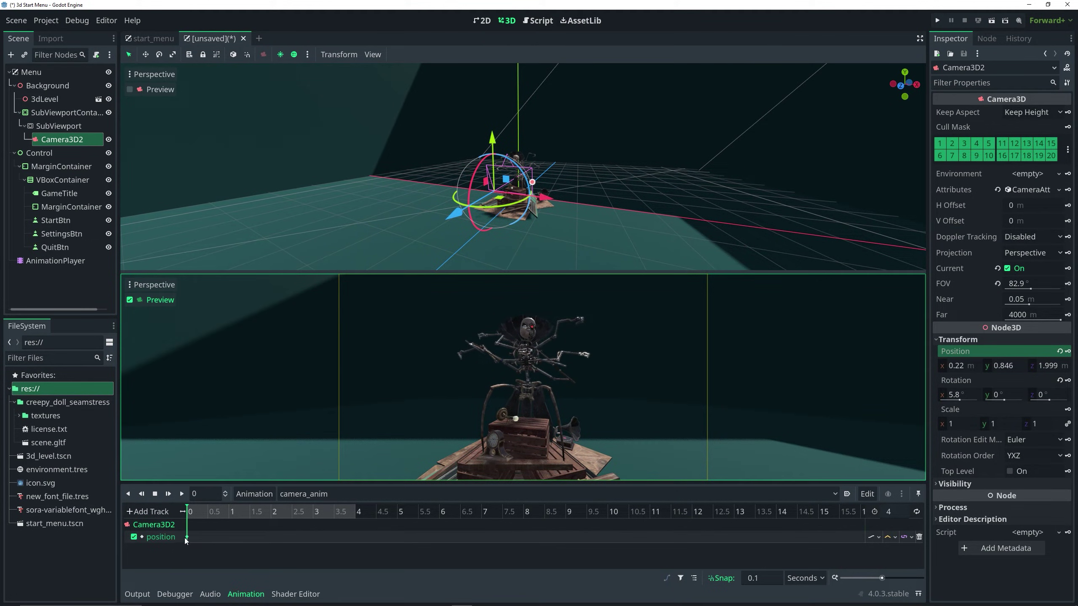
pyautogui.moveTo(184, 537)
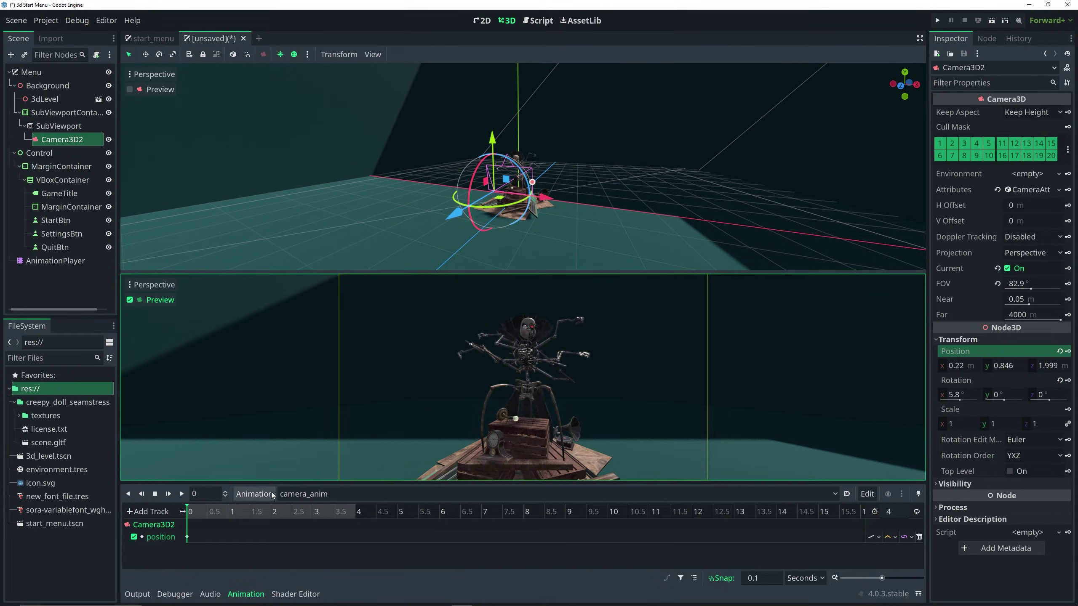
# Shift Camera3D2 along X to about -0.052 m and key its position at 1 s
pyautogui.click(225, 514)
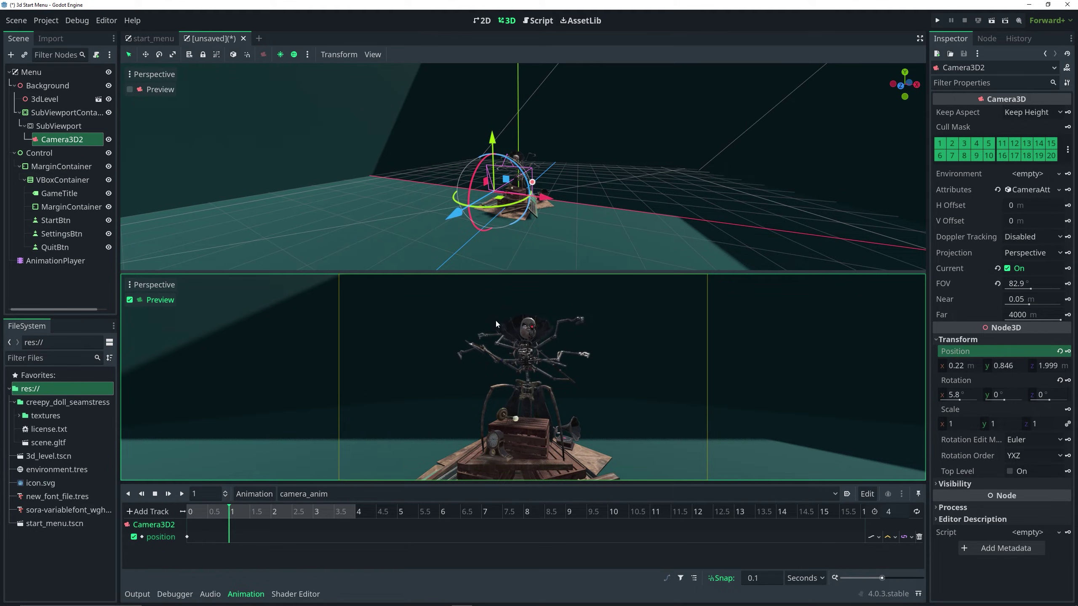
pyautogui.moveTo(615, 195); pyautogui.dragTo(601, 190, button='middle')
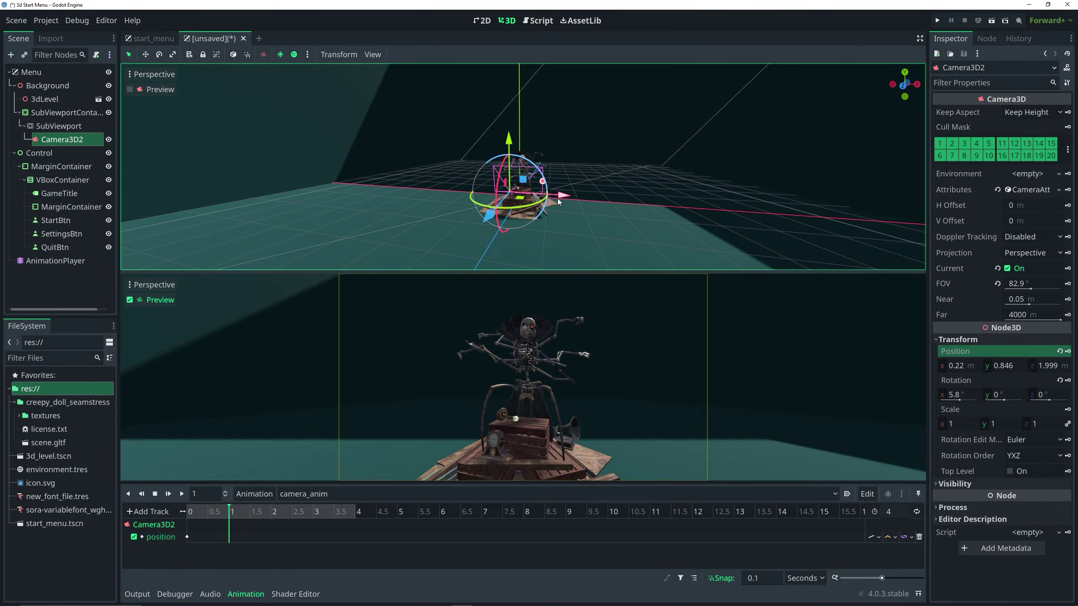
pyautogui.moveTo(559, 196); pyautogui.dragTo(544, 196)
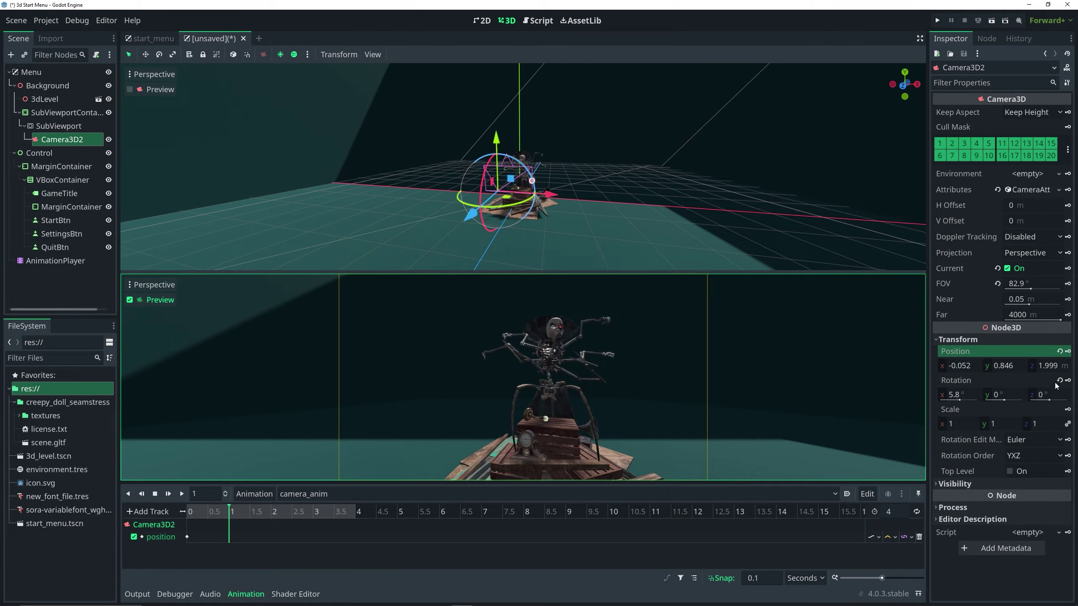
pyautogui.click(1069, 352)
# Raise Camera3D2 along Y to about 1.16 m and key its position at 2 s, without adding a rotation track
pyautogui.click(271, 511)
pyautogui.moveTo(496, 141); pyautogui.dragTo(496, 123)
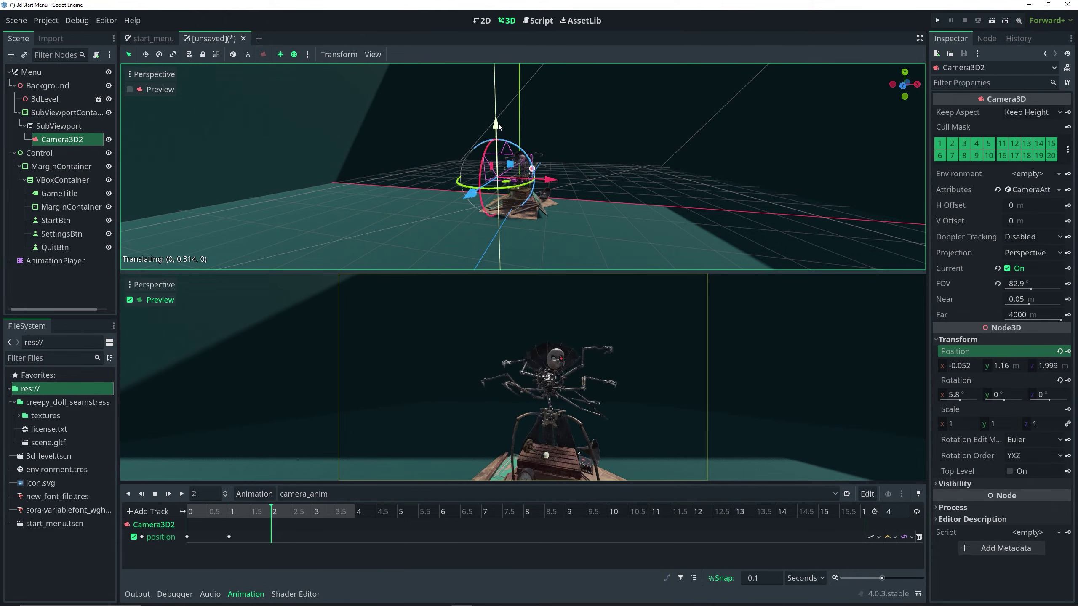
pyautogui.click(1068, 380)
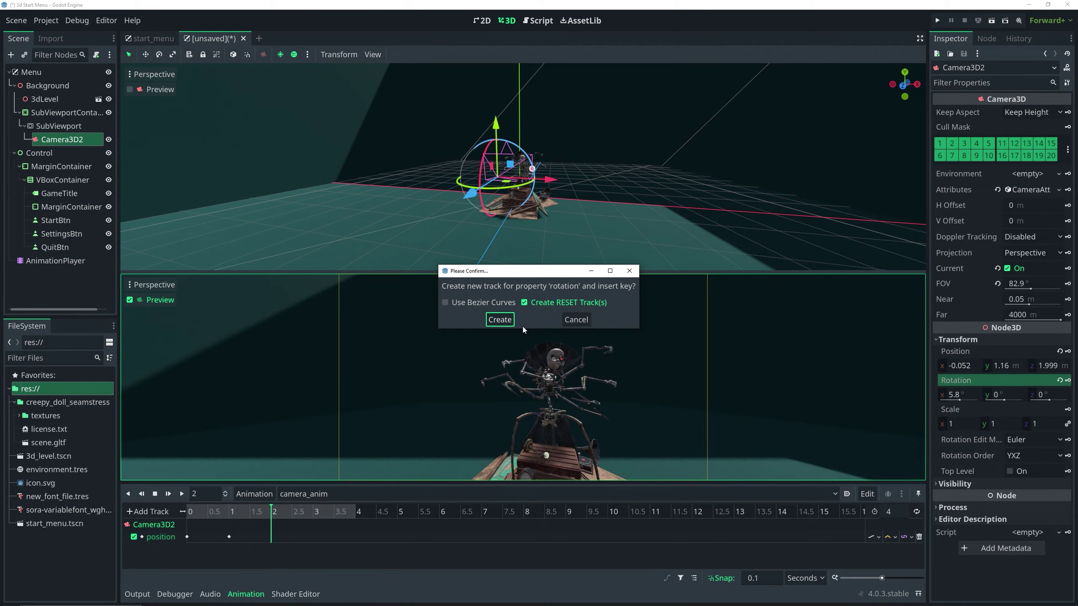
pyautogui.click(581, 322)
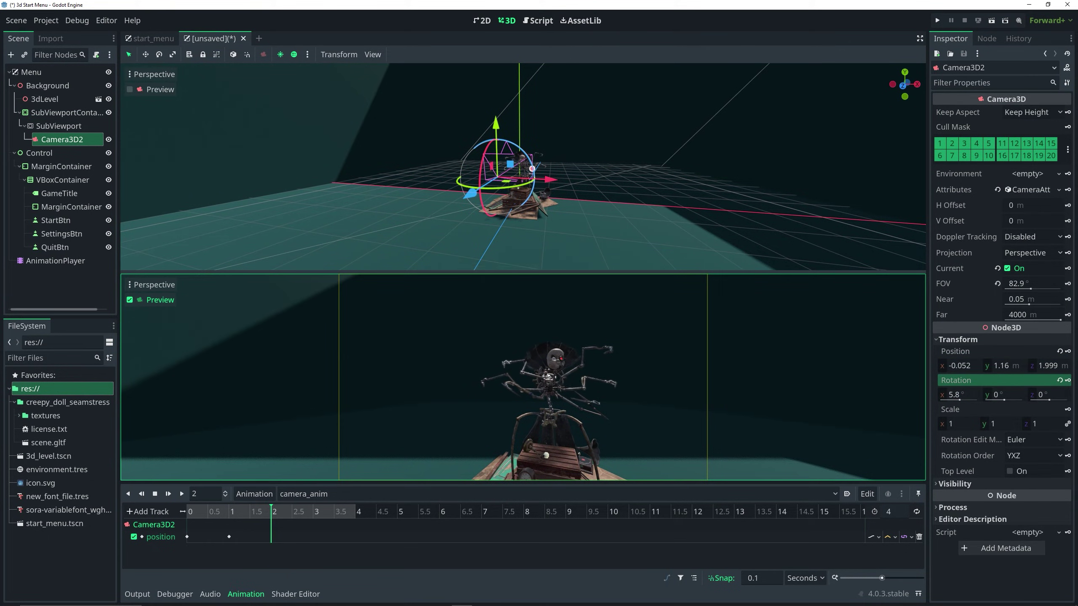
pyautogui.click(1069, 351)
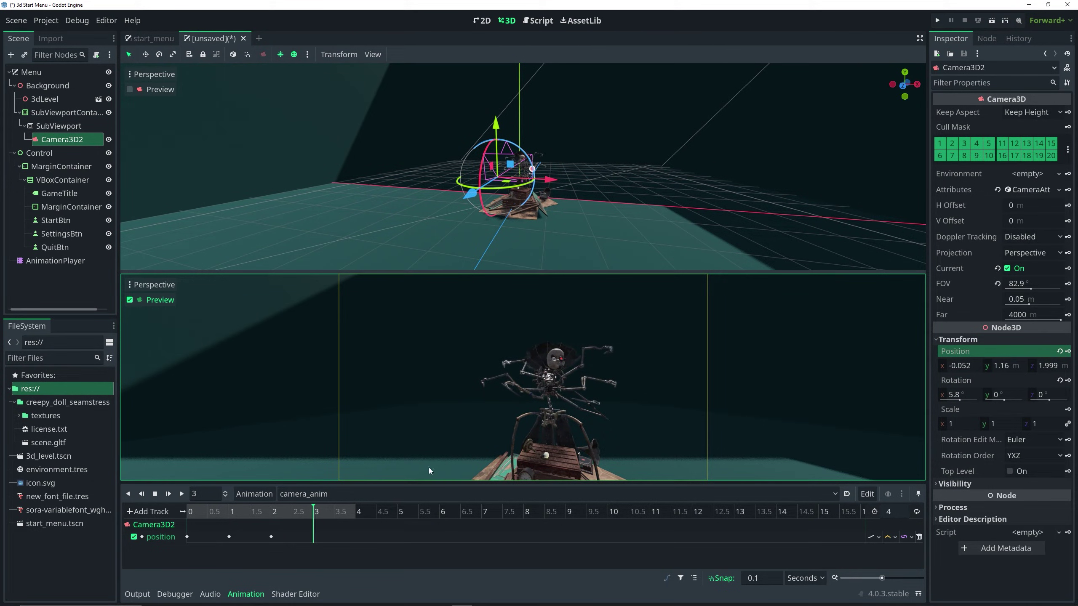
# Shift Camera3D2 along X to about 0.265 m, key its position at 3 s, and scrub the timeline back
pyautogui.moveTo(547, 181); pyautogui.dragTo(563, 181)
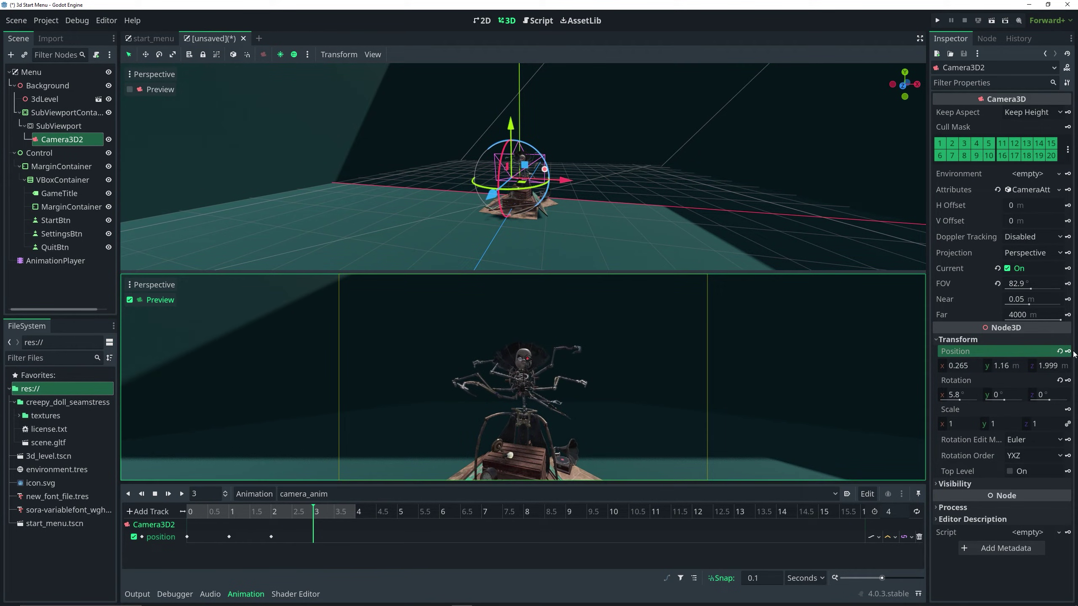
pyautogui.moveTo(325, 511); pyautogui.dragTo(304, 515)
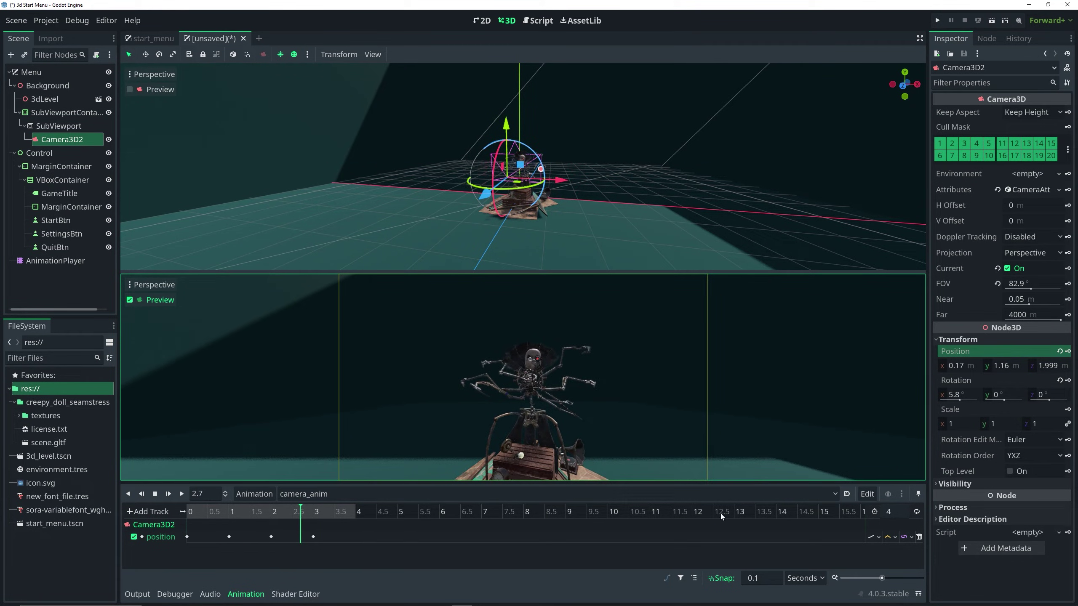
# Enable autoplay on load and looping for camera_anim, and play the animation
pyautogui.click(847, 494)
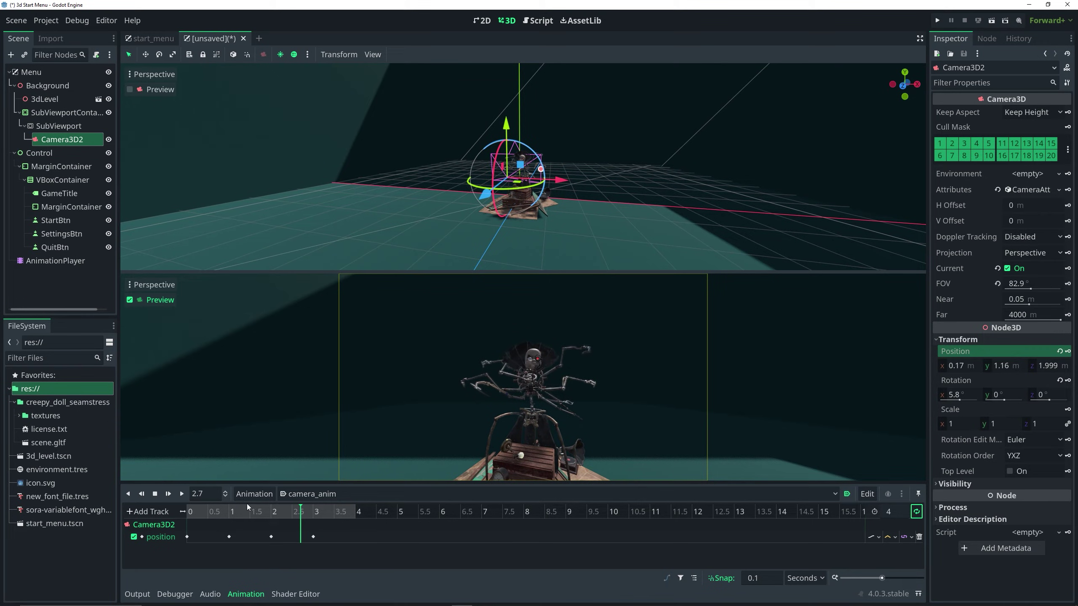
pyautogui.click(182, 494)
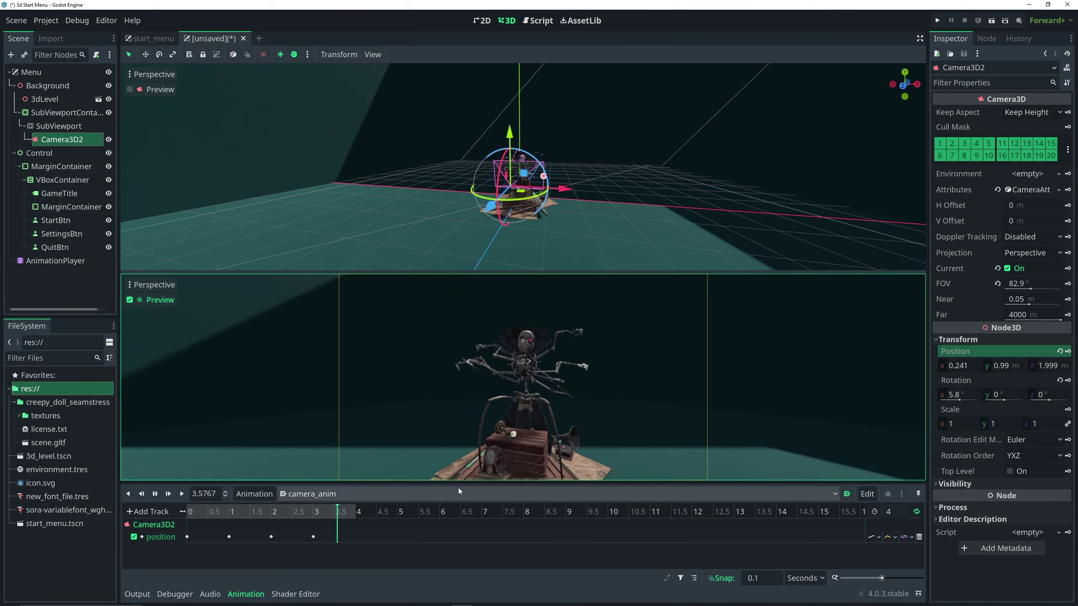
# Set the AnimationPlayer's speed scale to 0.2 and check the animated background behind the menu in the 2D view
pyautogui.click(62, 261)
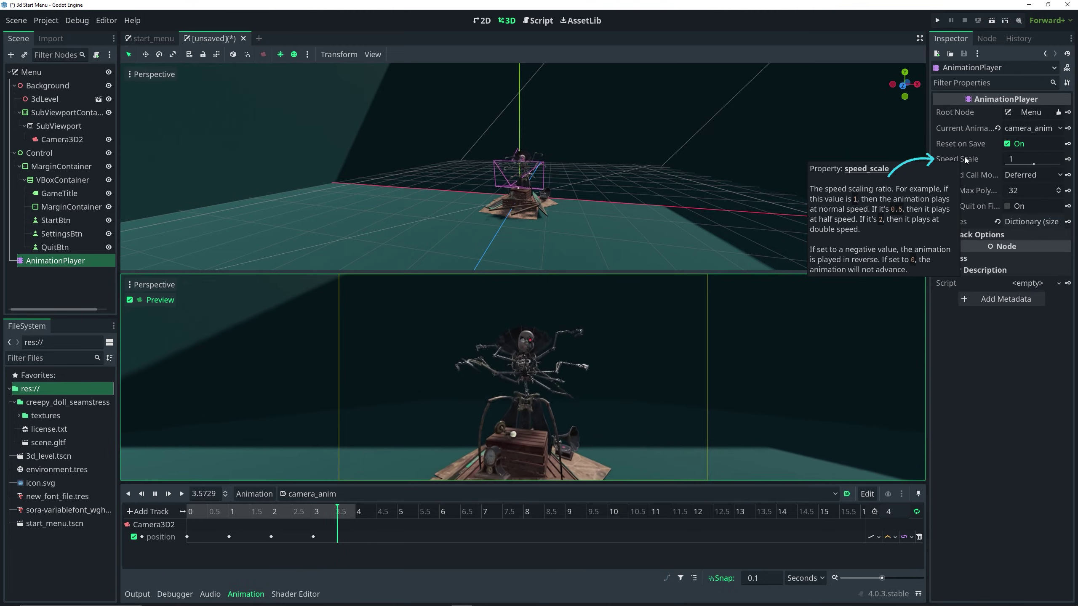
pyautogui.click(1013, 158)
pyautogui.press('BackSpace')
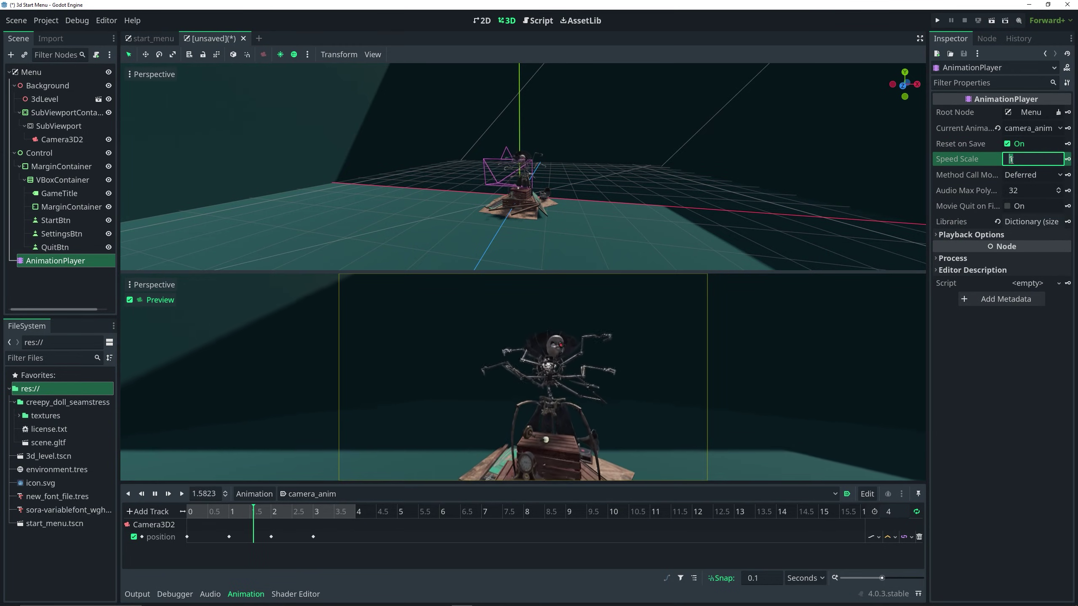
pyautogui.write('0.2')
pyautogui.press('Return')
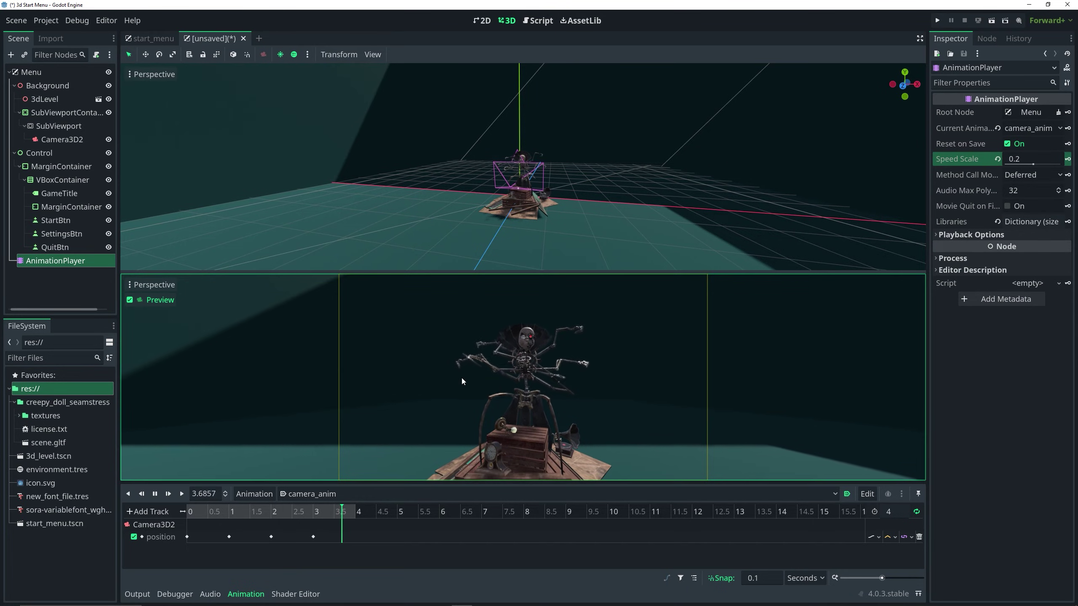
pyautogui.click(59, 152)
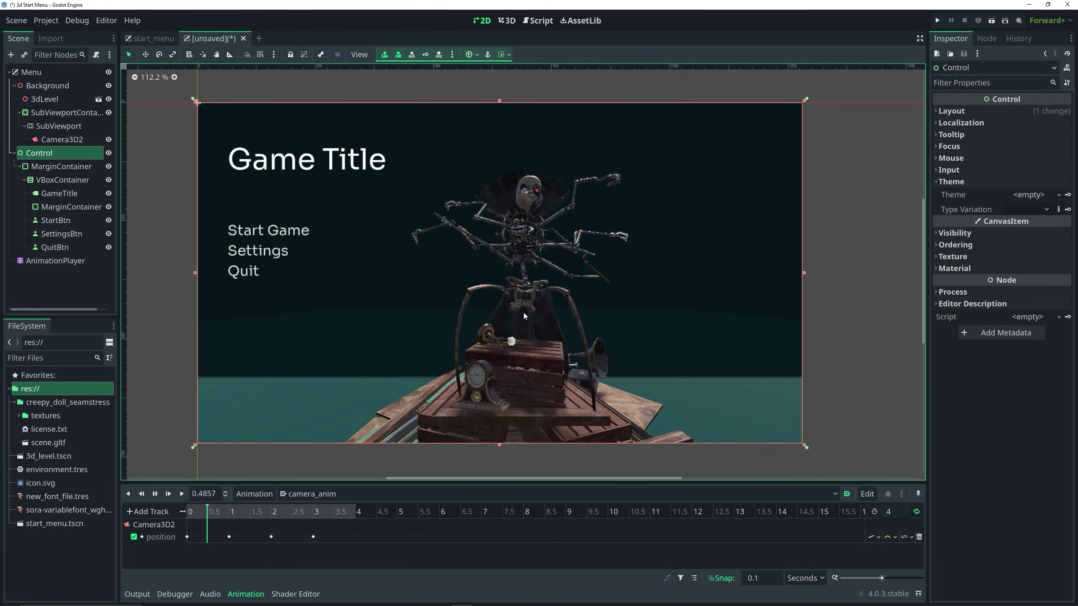
pyautogui.scroll(3, 455, 231)
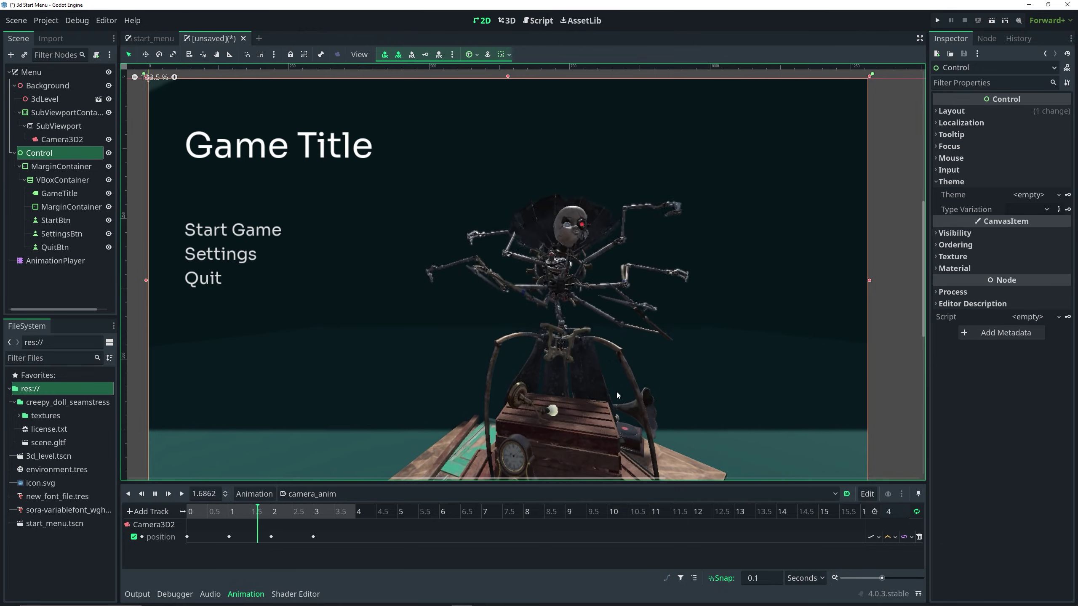
# Look through the rendering categories in the project settings for the anti-aliasing options
pyautogui.click(46, 20)
pyautogui.click(64, 34)
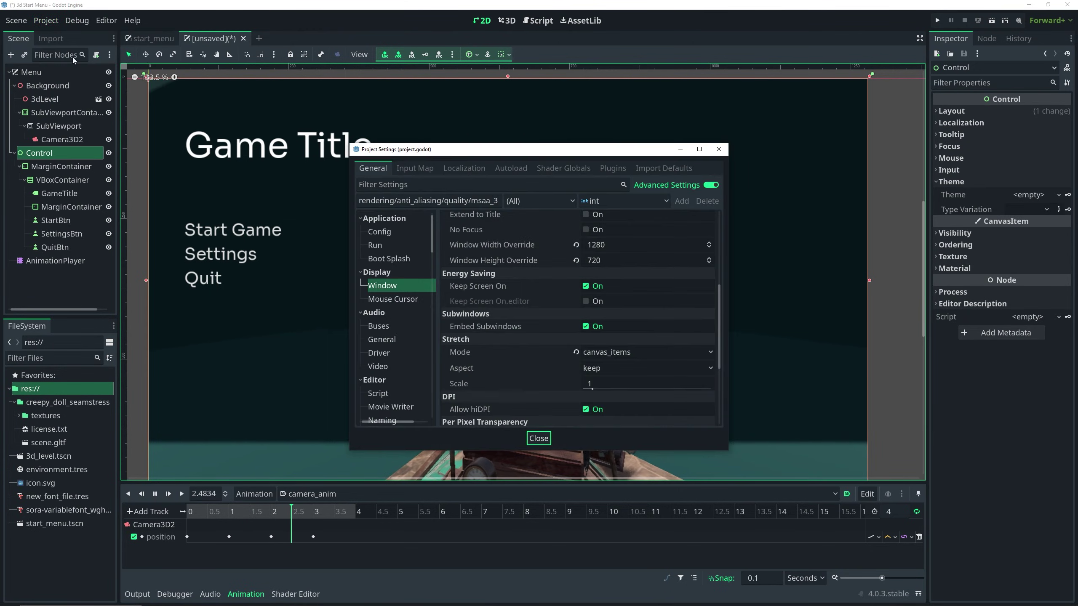
pyautogui.scroll(-10, 411, 332)
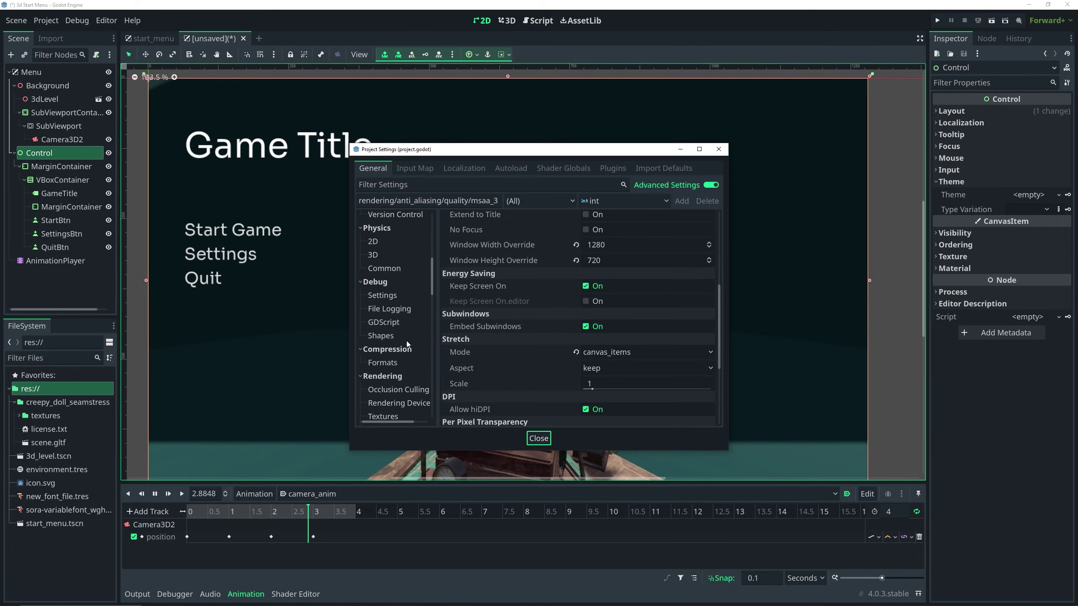
pyautogui.scroll(-4, 396, 373)
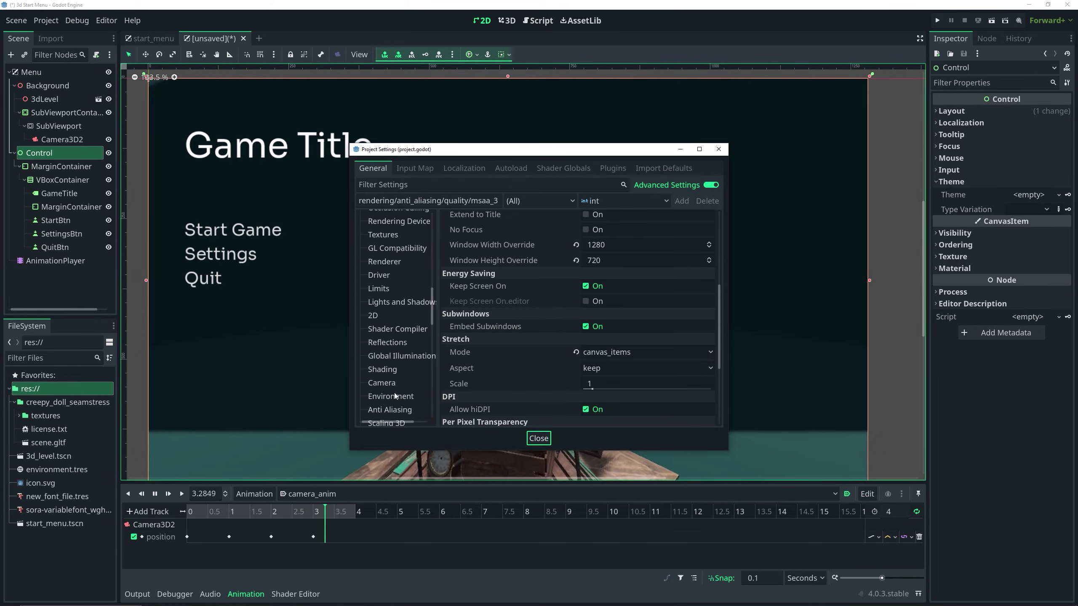
pyautogui.scroll(-4, 397, 372)
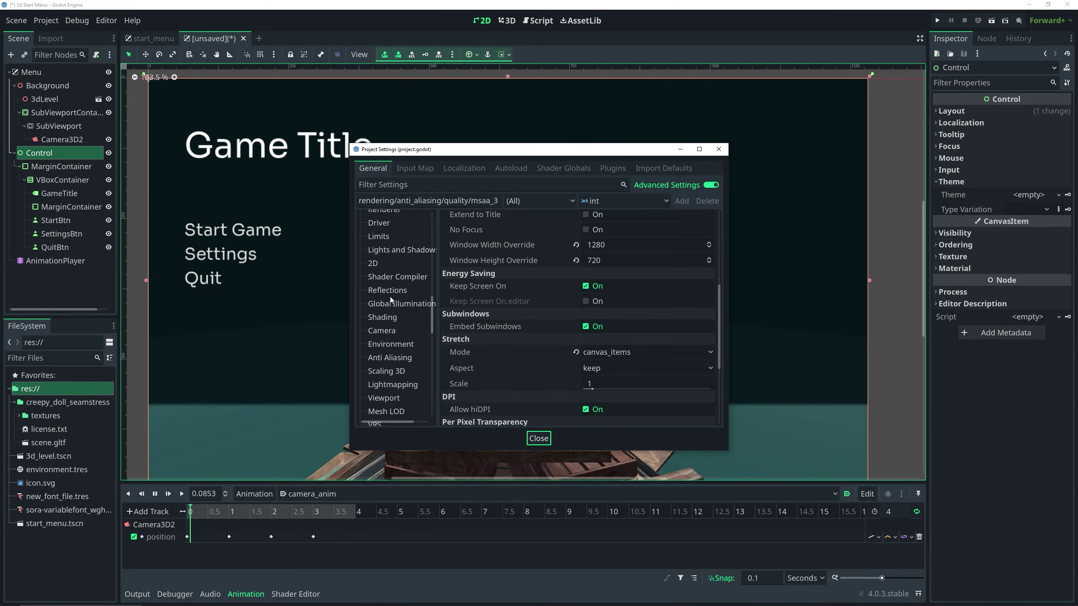
pyautogui.scroll(2, 387, 327)
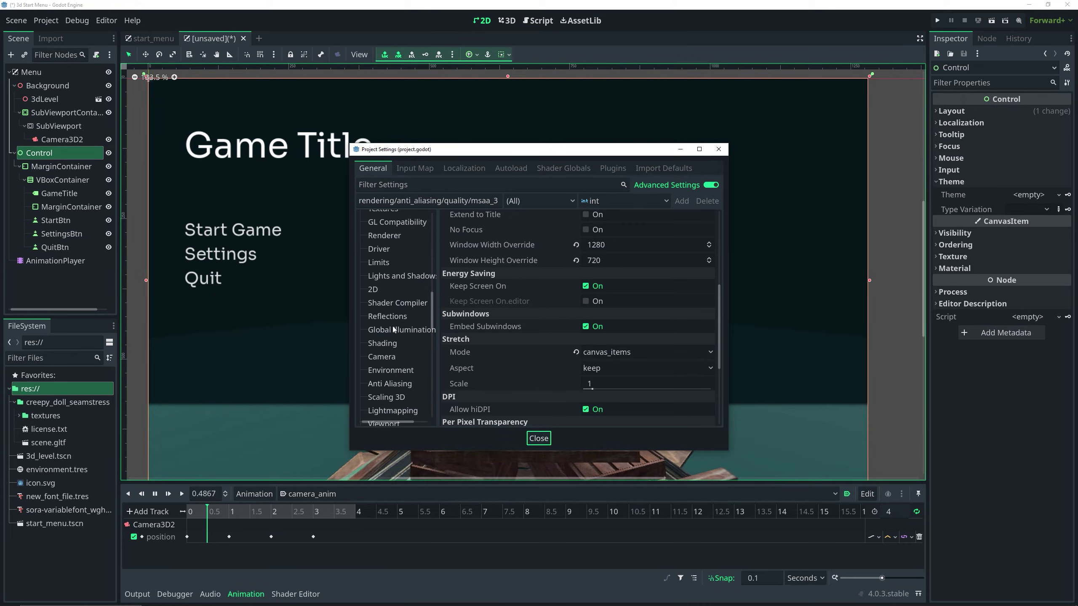
pyautogui.click(718, 150)
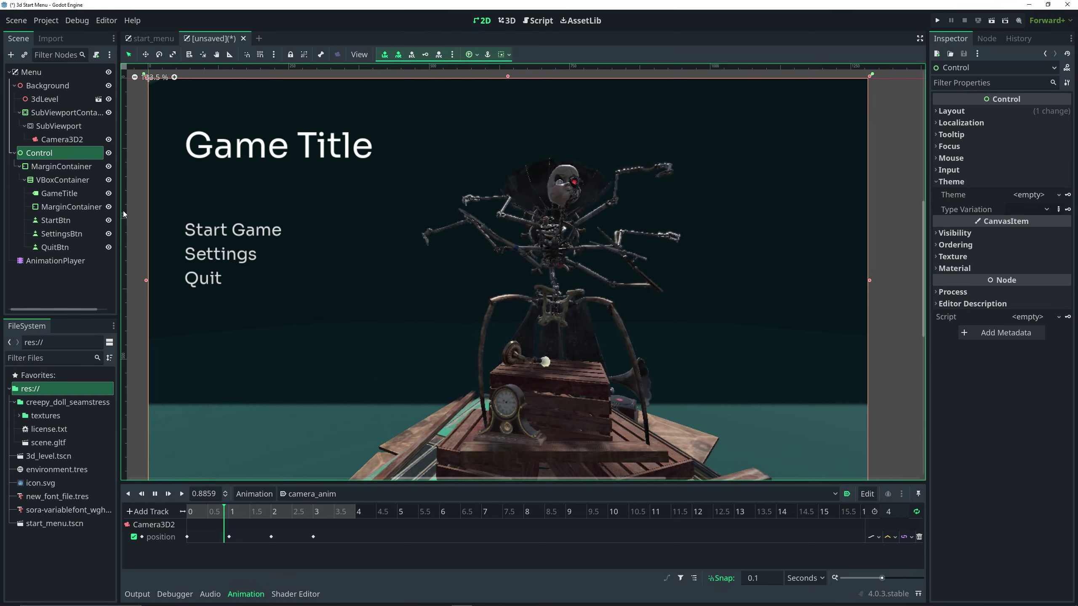
# Set the SubViewport's MSAA 3D to 8× (Slowest) and enable its Use TAA and Use Debanding rendering options
pyautogui.click(58, 126)
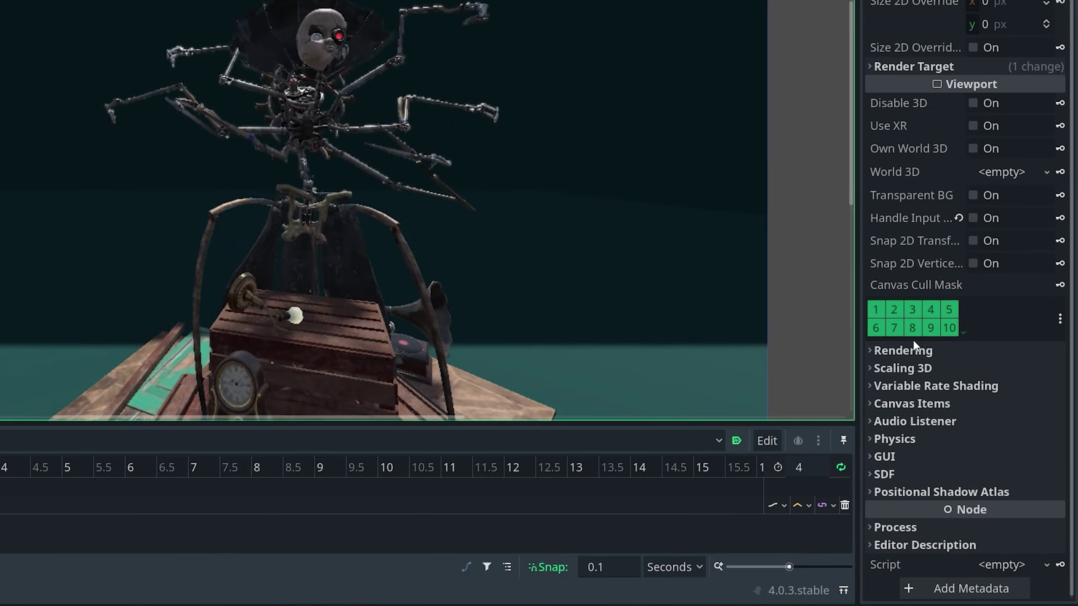
pyautogui.click(963, 484)
pyautogui.scroll(-3, 923, 393)
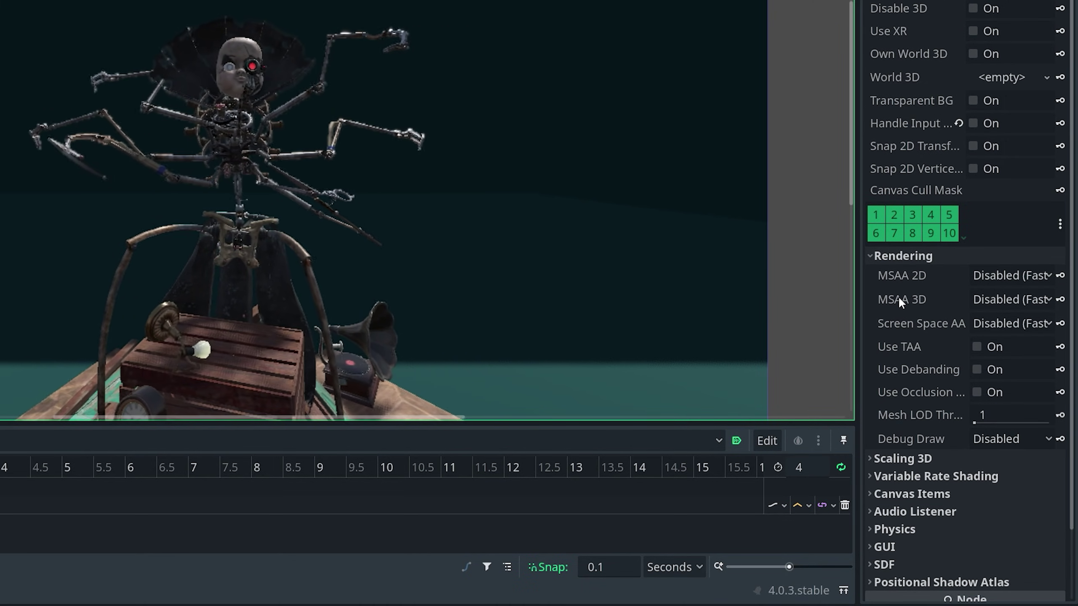
pyautogui.moveTo(898, 296)
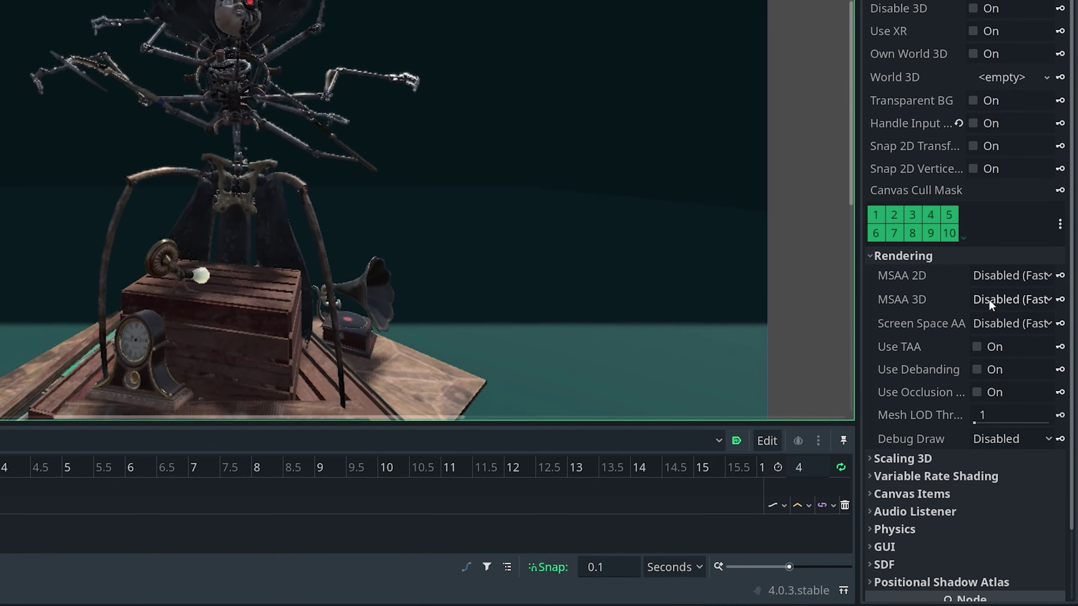
pyautogui.click(989, 299)
pyautogui.click(992, 385)
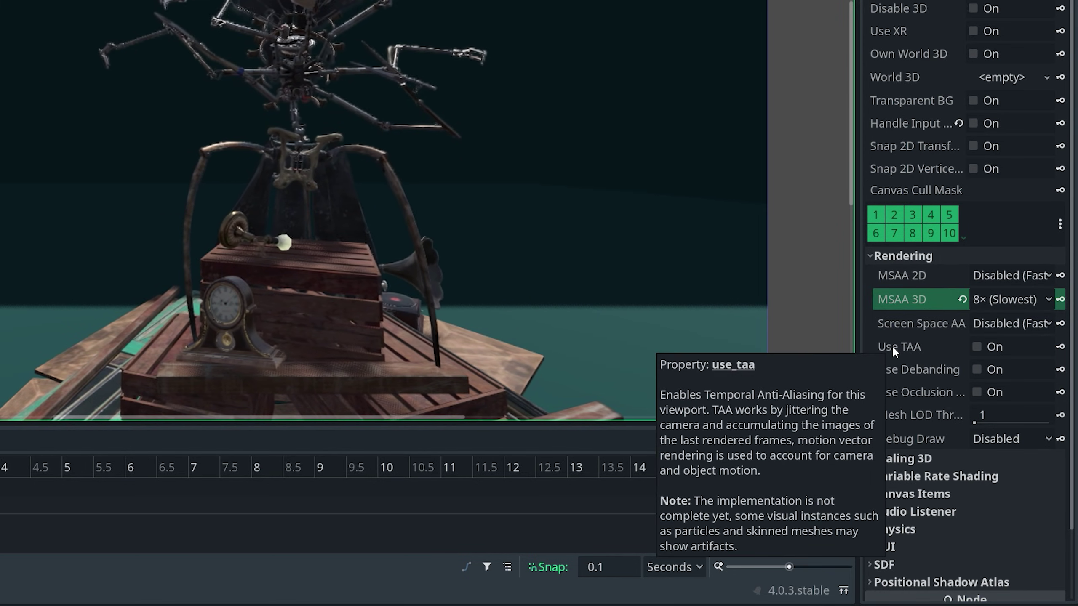
pyautogui.click(976, 346)
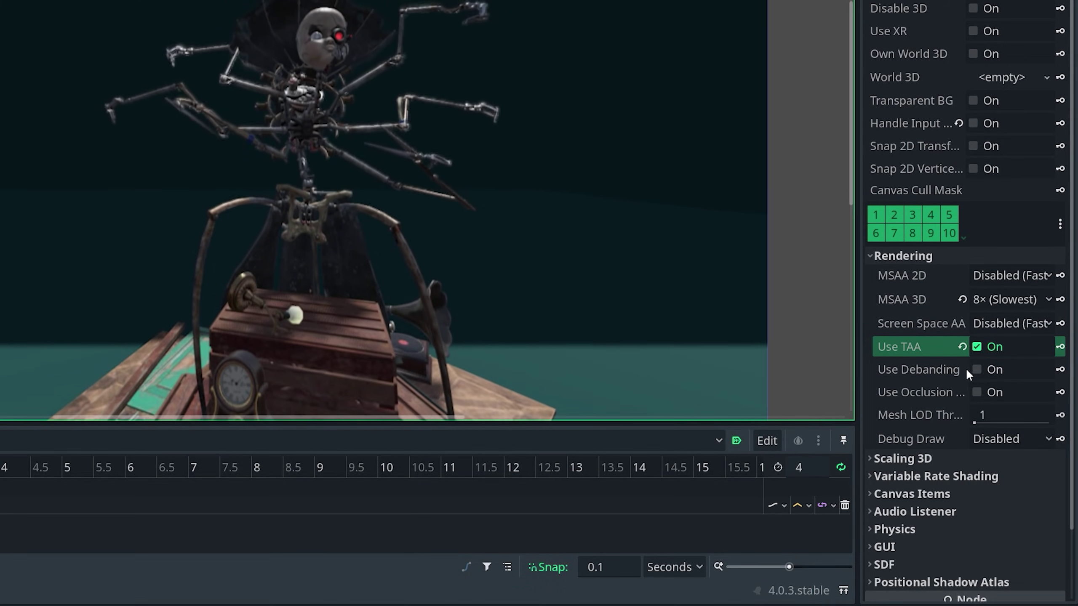
pyautogui.click(977, 369)
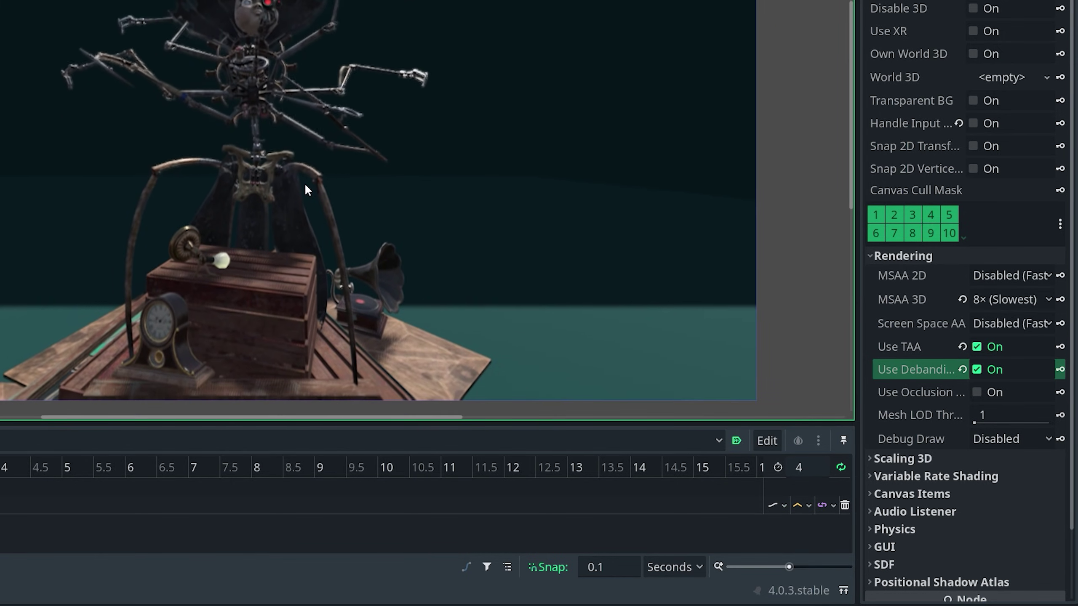
pyautogui.scroll(-1, 297, 185)
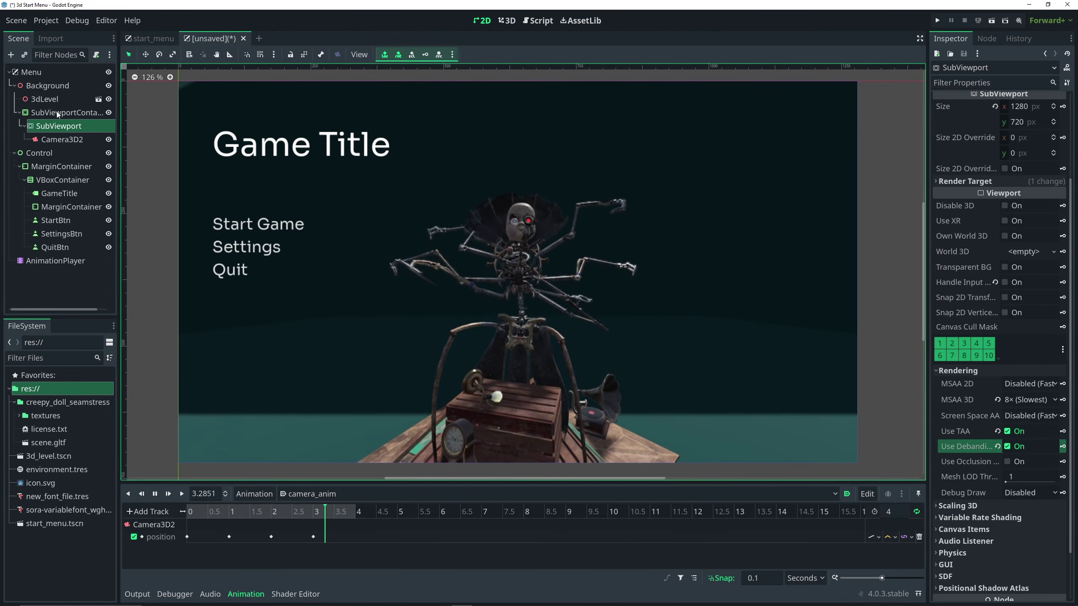
# Add a WorldEnvironment node as a child of the Background node
pyautogui.click(54, 84)
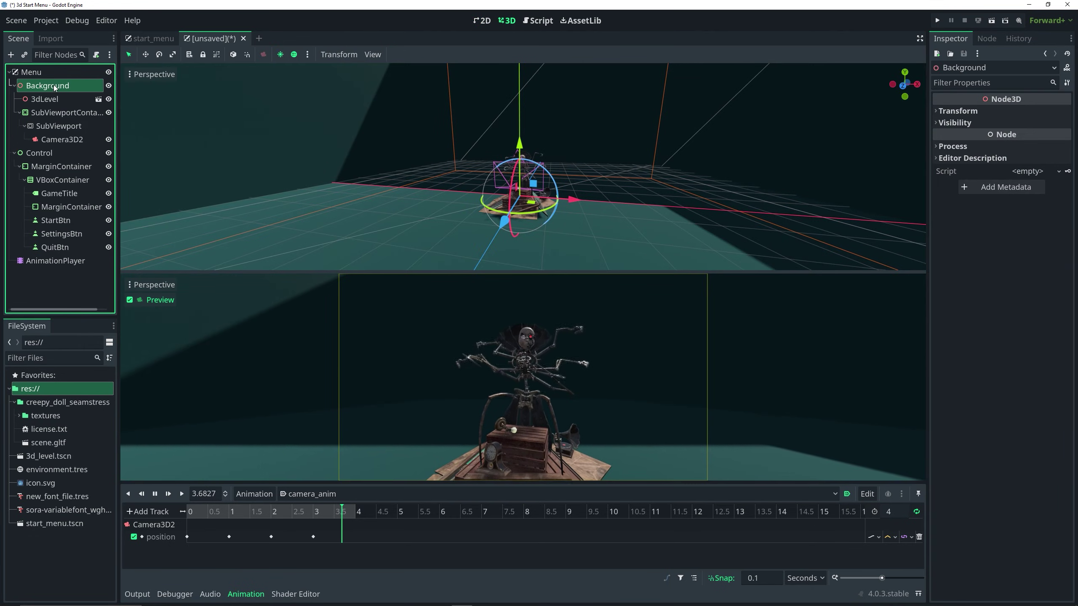
pyautogui.click(59, 137)
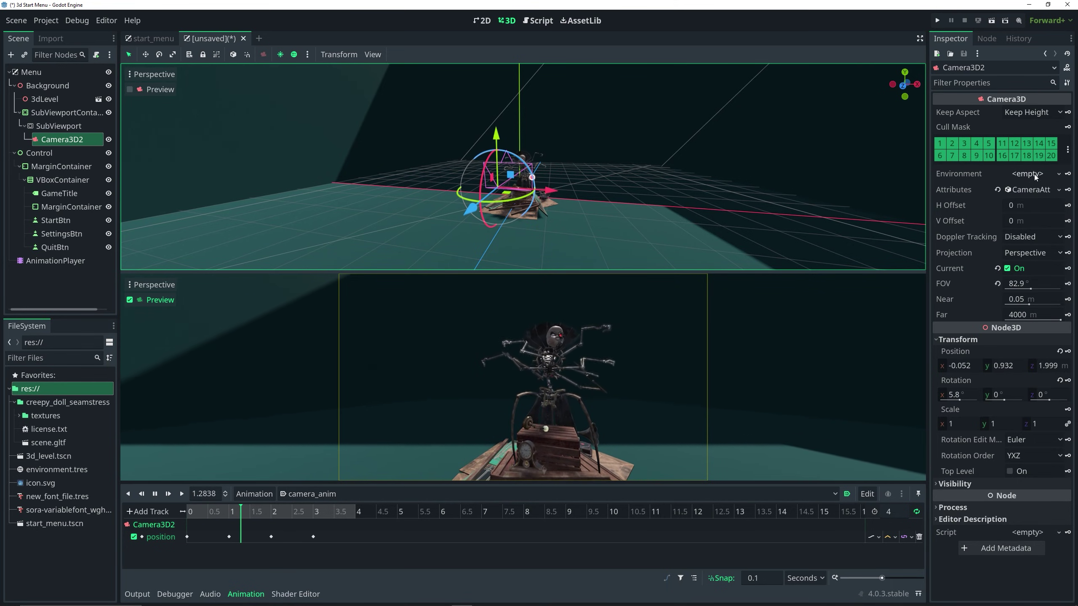
pyautogui.click(60, 86)
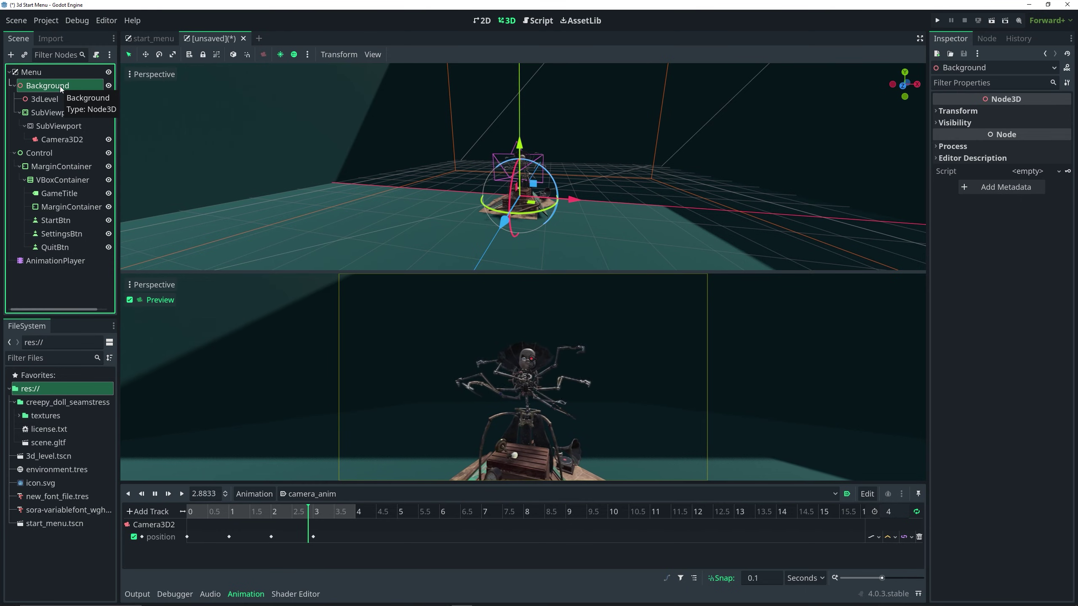
pyautogui.hotkey('ctrl', 'a')
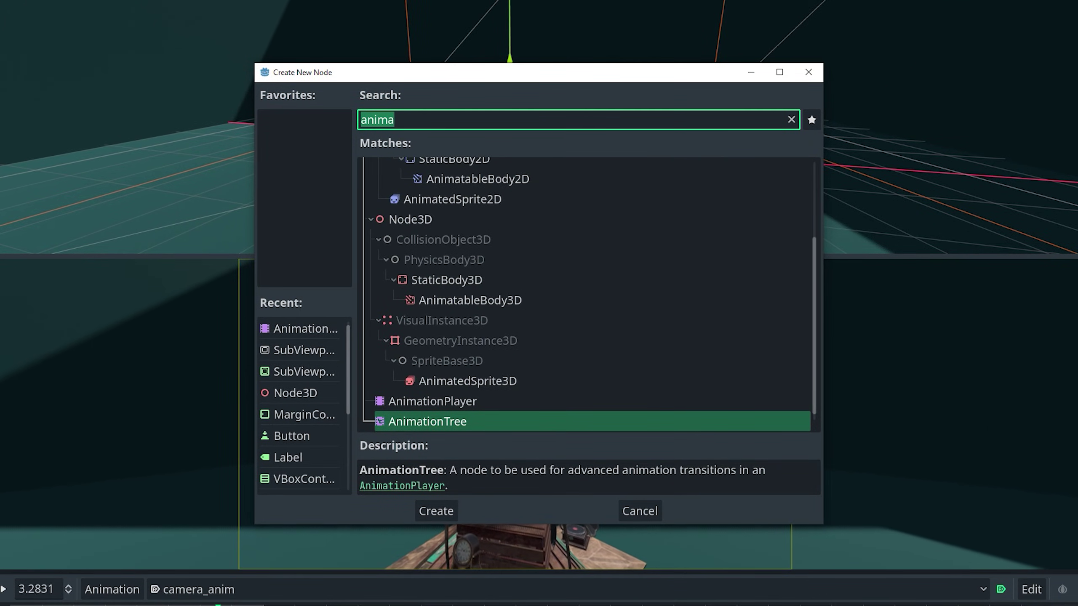
pyautogui.write('world')
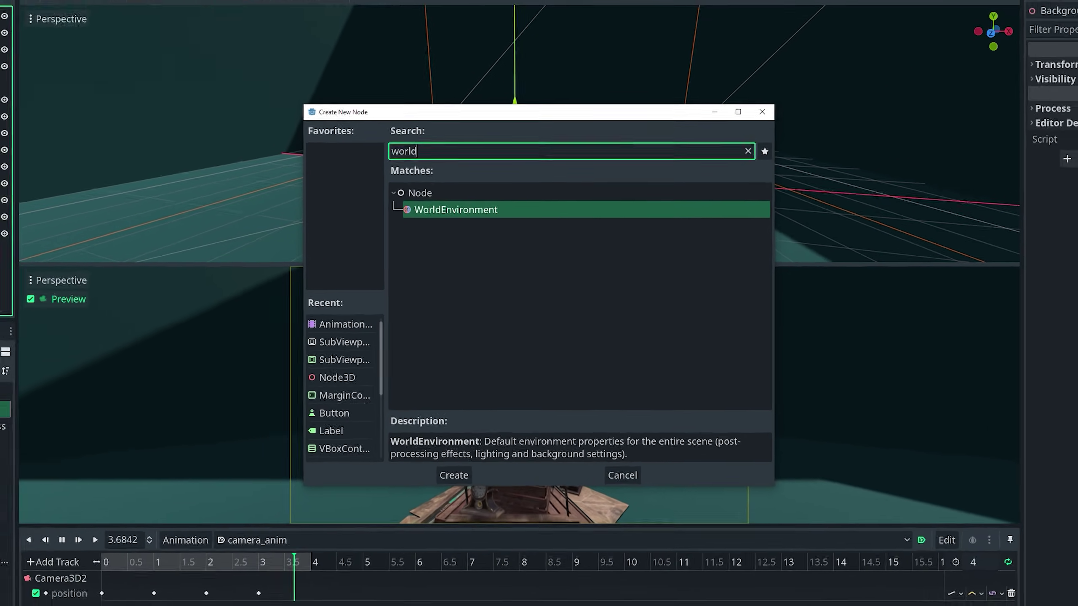
pyautogui.press('Return')
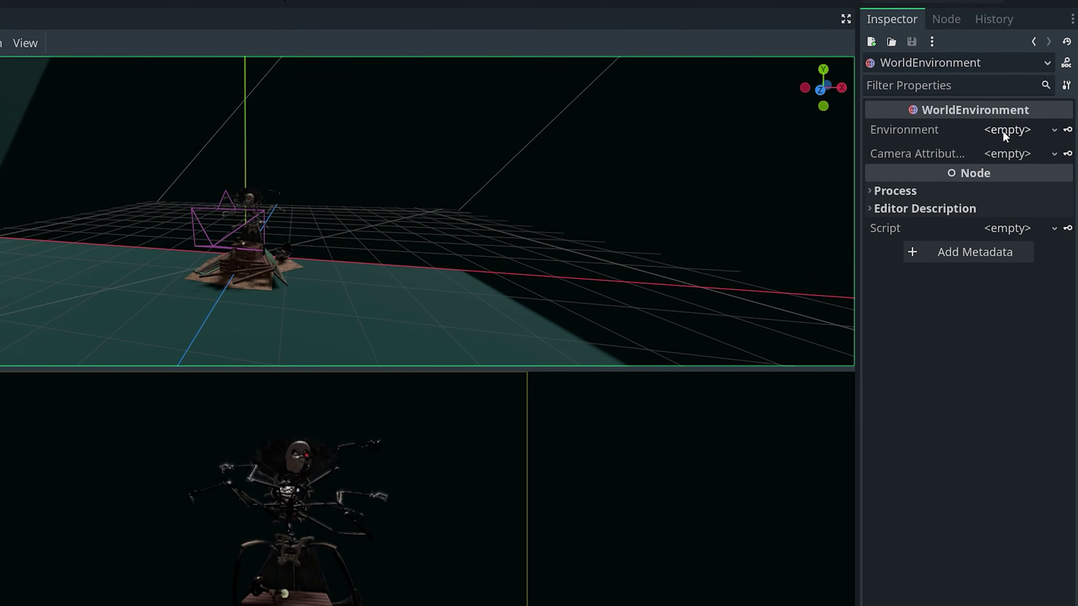
# Load environment.tres as the WorldEnvironment's environment and review its SDFGI, glow and fog settings
pyautogui.click(1026, 115)
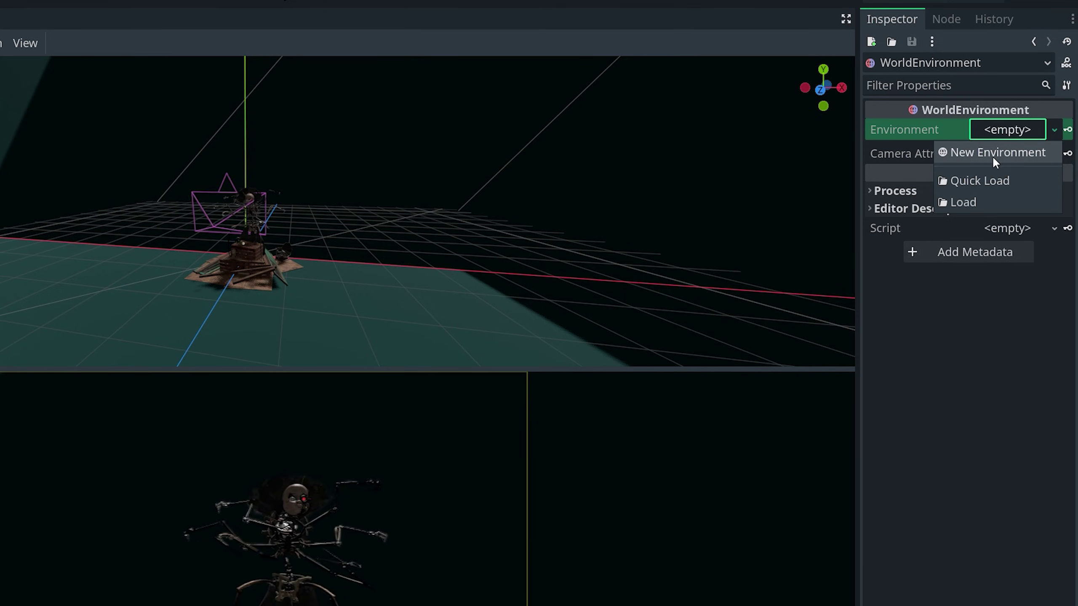
pyautogui.click(970, 200)
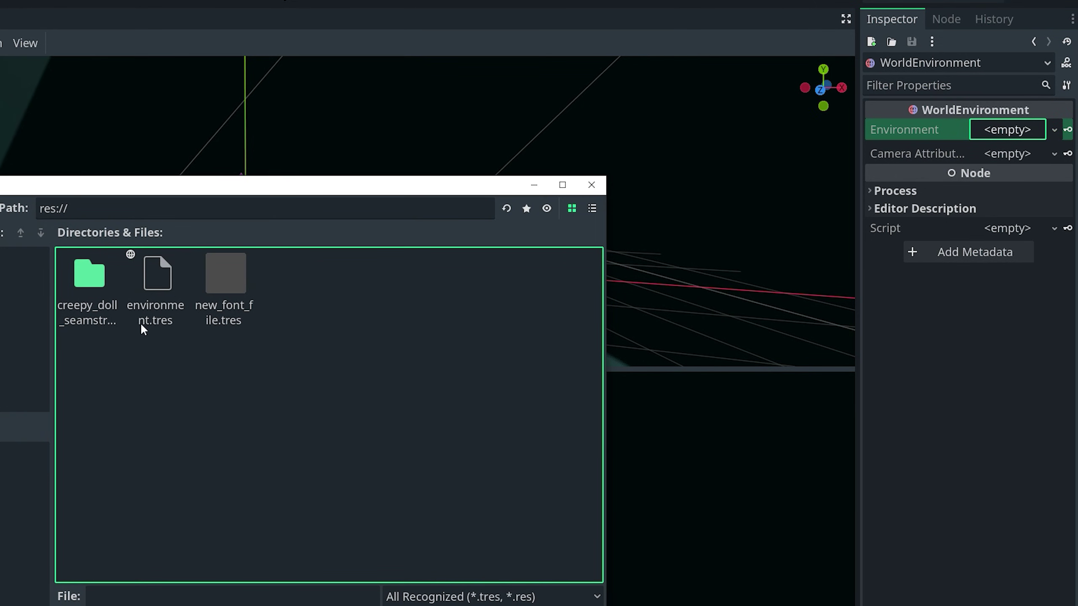
pyautogui.doubleClick(160, 276)
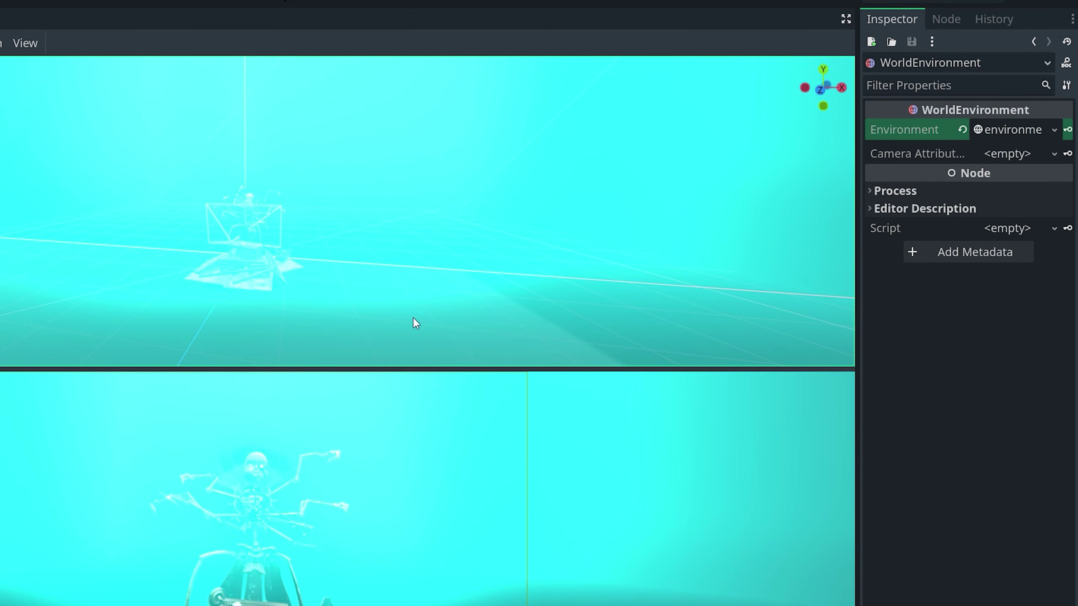
pyautogui.click(1018, 131)
pyautogui.scroll(-10, 891, 404)
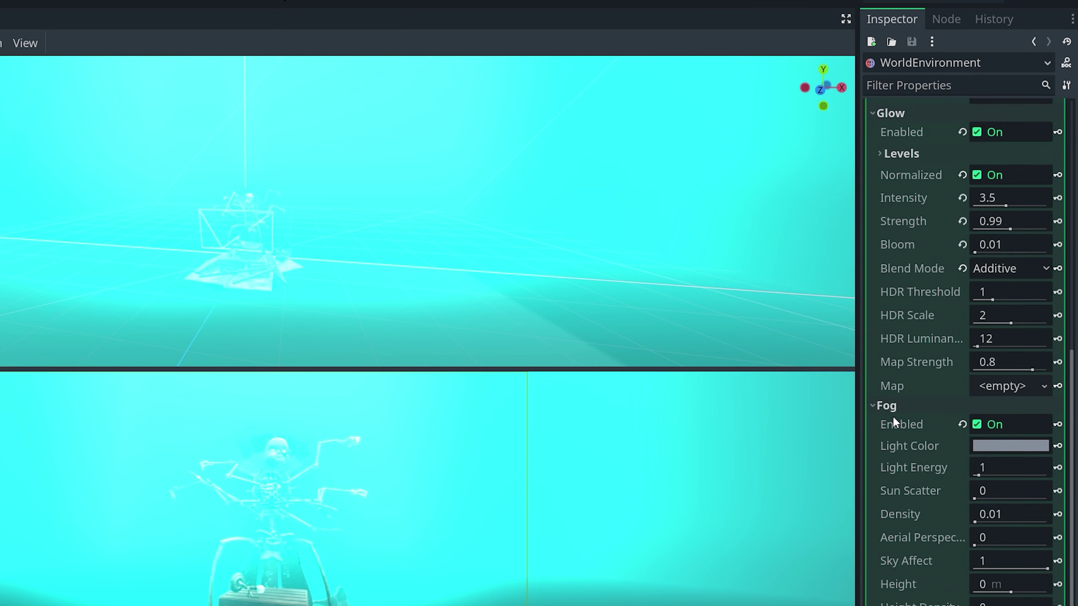
pyautogui.scroll(10, 904, 485)
pyautogui.scroll(1, 904, 482)
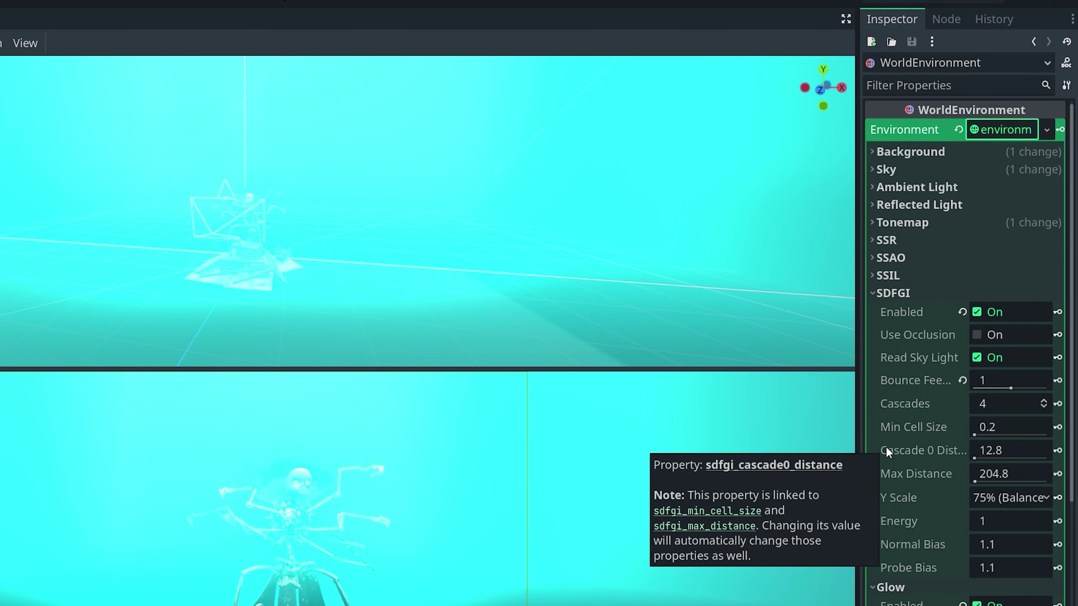
pyautogui.scroll(-5, 914, 365)
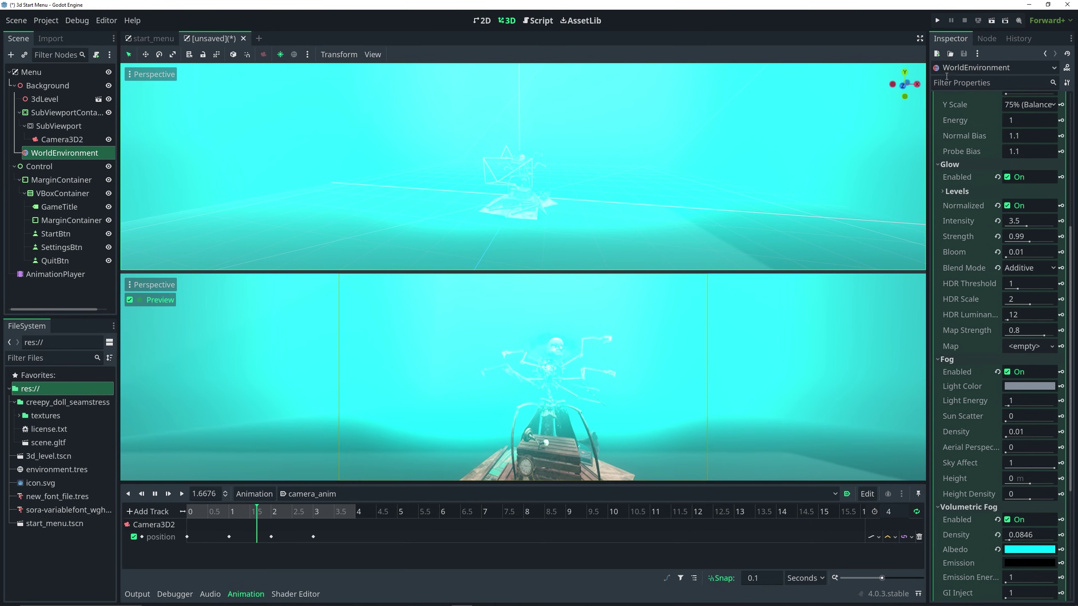
# Run the current scene, saving it as menu.tscn, and maximize the game window to check the menu
pyautogui.click(1003, 22)
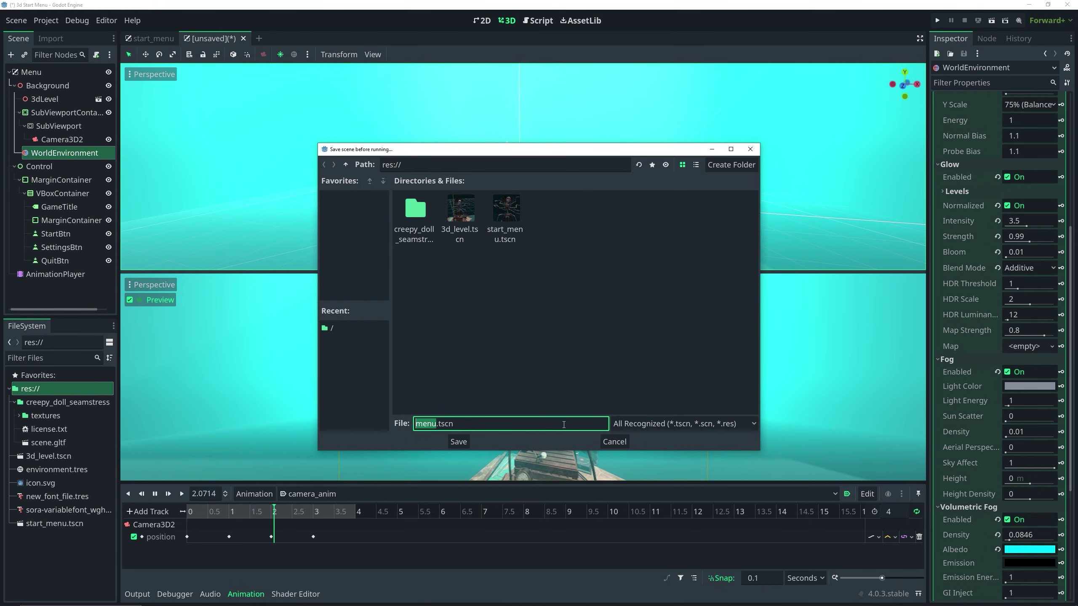
pyautogui.click(448, 440)
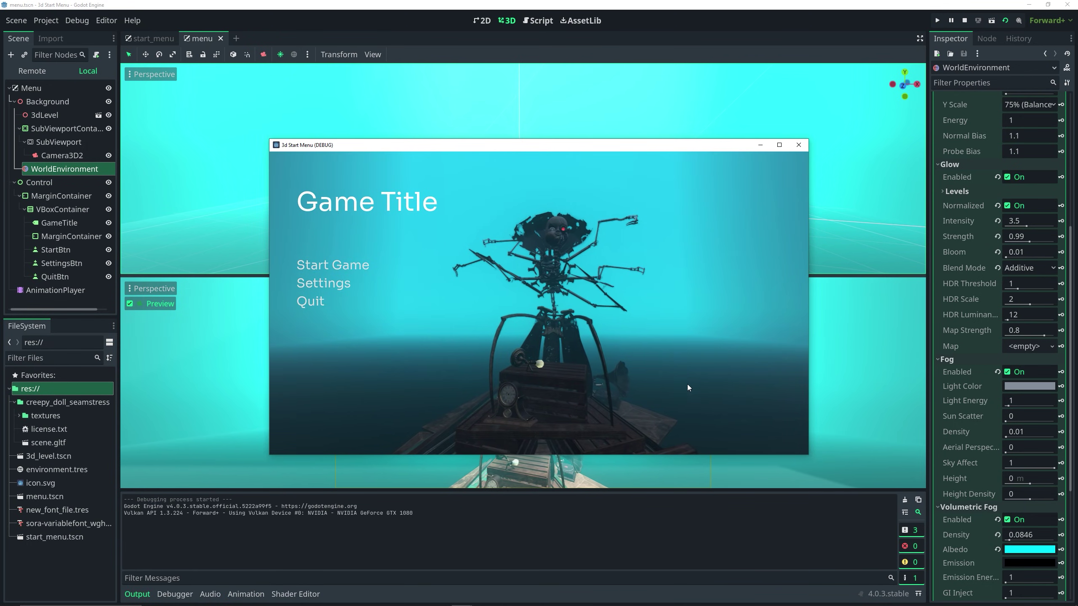
pyautogui.moveTo(523, 149); pyautogui.dragTo(525, 199)
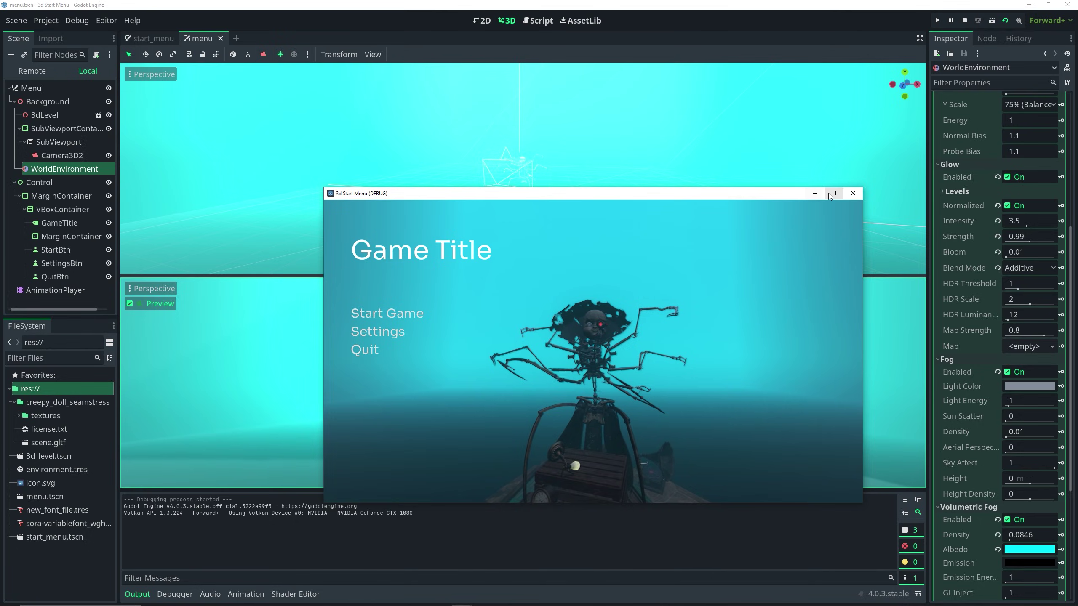
pyautogui.doubleClick(568, 194)
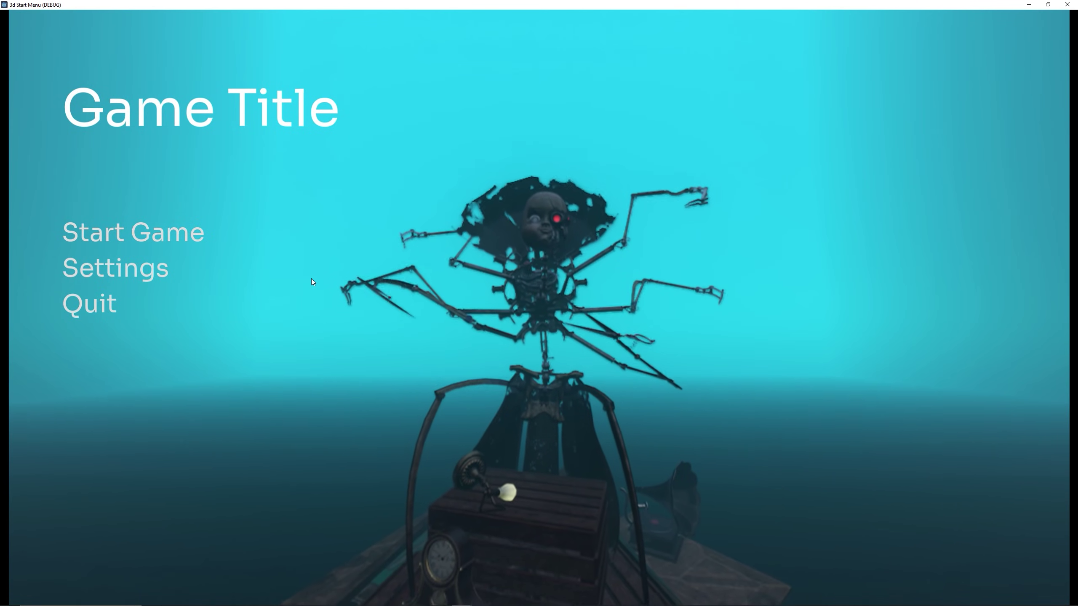